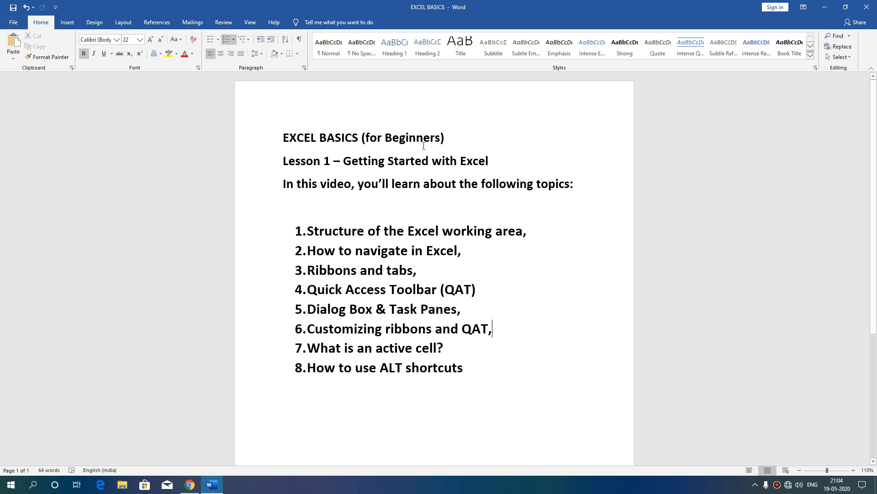
# Step: Review the Excel Basics lesson outline, highlighting the lesson title and going through the eight numbered topics
pyautogui.click(282, 138)
pyautogui.click(462, 140)
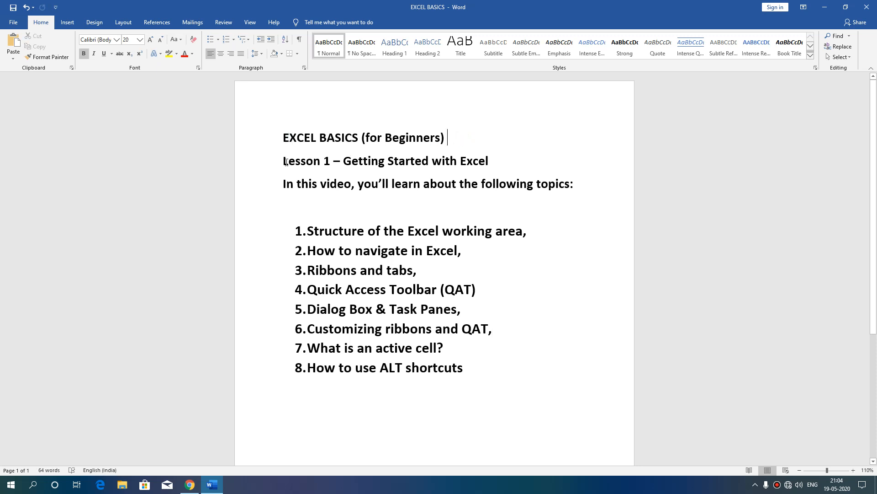
pyautogui.moveTo(282, 164); pyautogui.dragTo(497, 165)
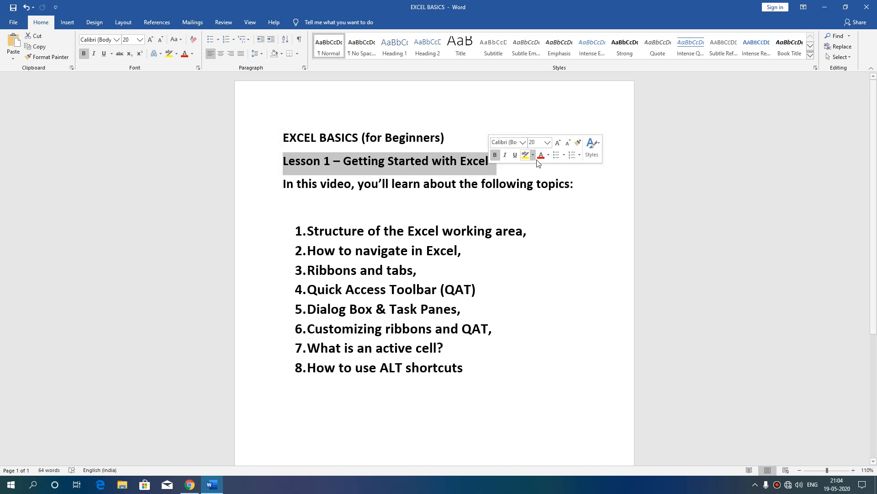
pyautogui.click(544, 170)
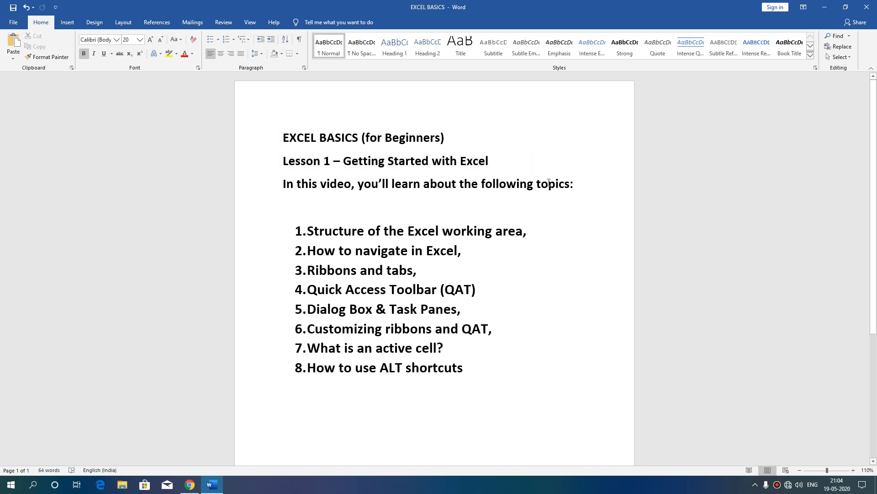
pyautogui.moveTo(306, 236); pyautogui.dragTo(528, 245)
pyautogui.click(407, 270)
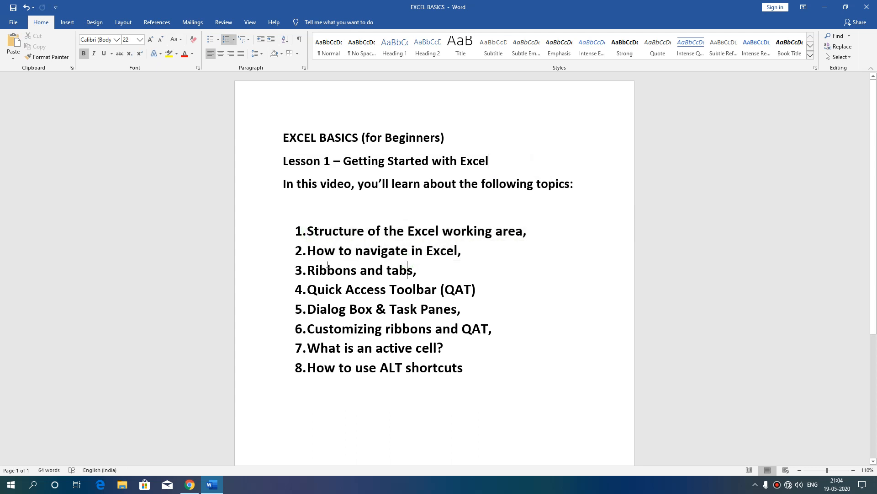
pyautogui.moveTo(306, 270); pyautogui.dragTo(425, 272)
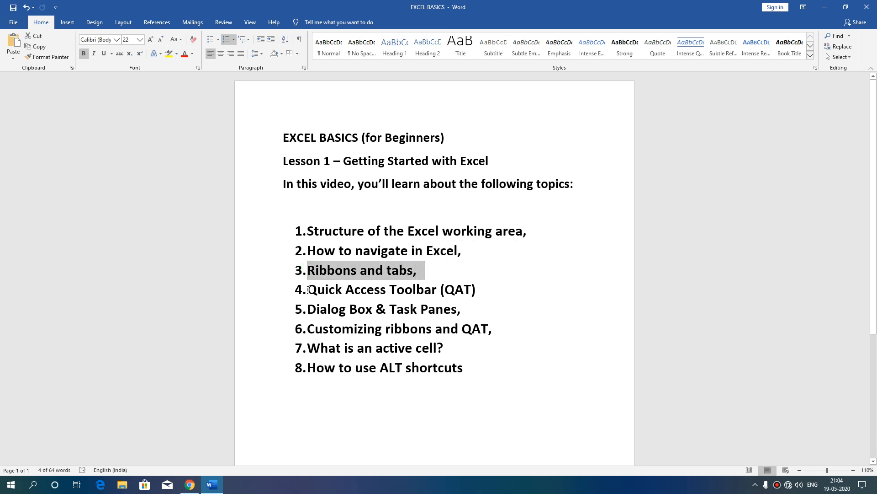
pyautogui.moveTo(309, 290); pyautogui.dragTo(477, 289)
pyautogui.click(519, 291)
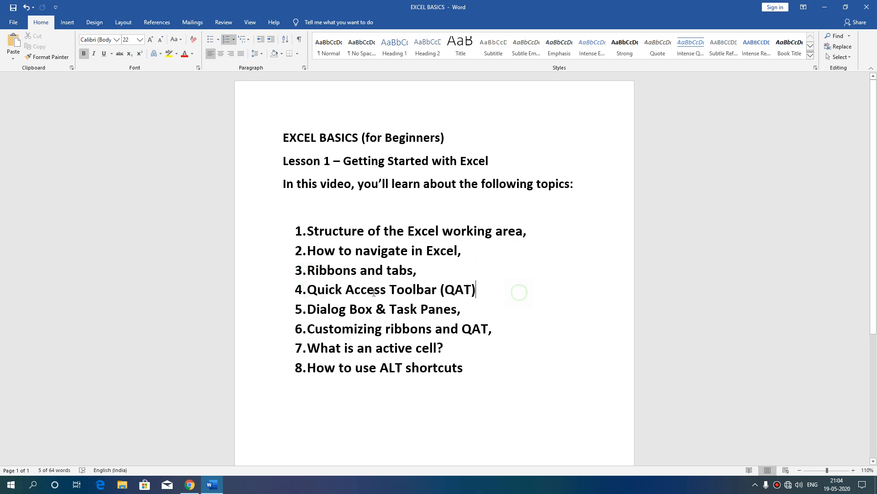
pyautogui.moveTo(305, 308)
pyautogui.mouseDown()
pyautogui.moveTo(415, 317)
pyautogui.moveTo(300, 322)
pyautogui.mouseUp()
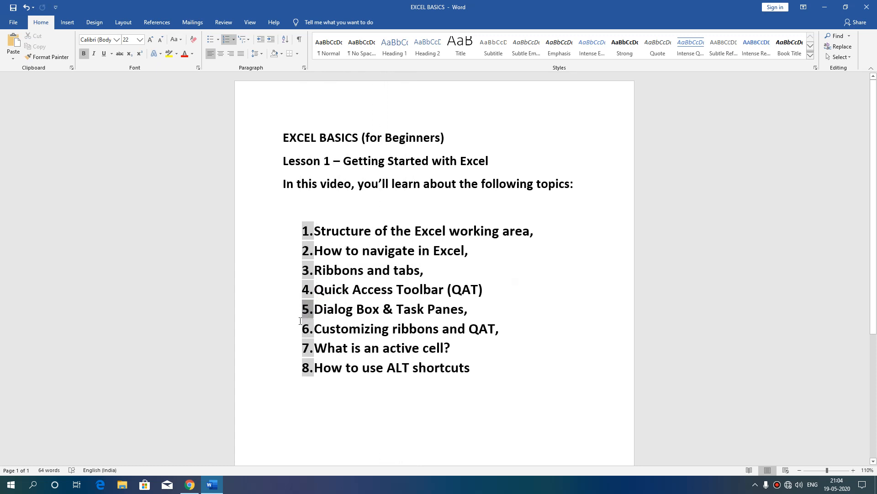
pyautogui.click(494, 339)
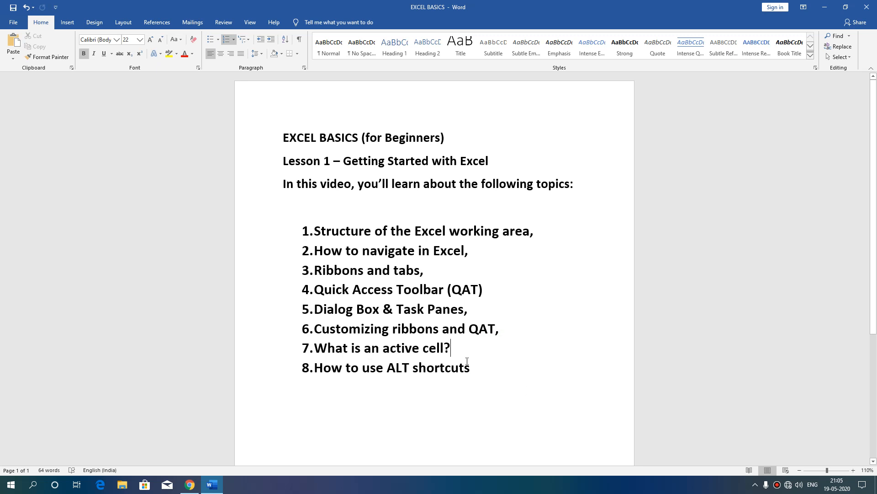
pyautogui.click(383, 396)
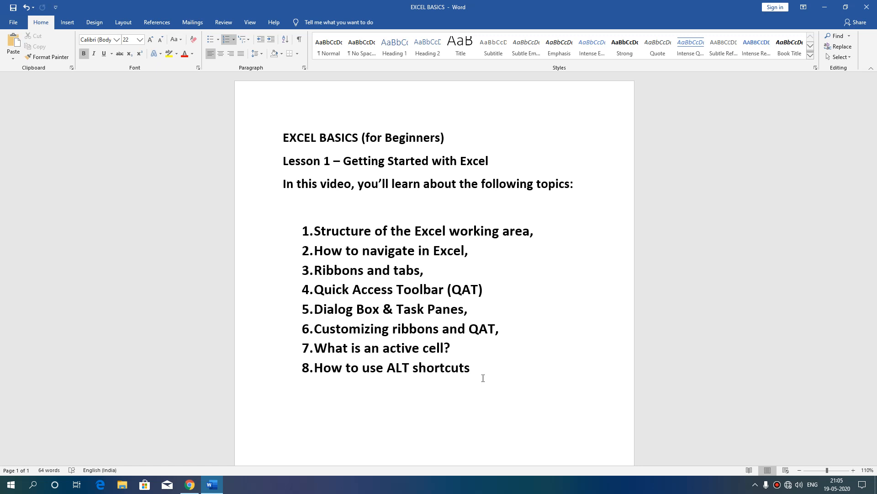
# Step: Launch Excel with the Run command "excel" and create a blank workbook
pyautogui.press('super+r')
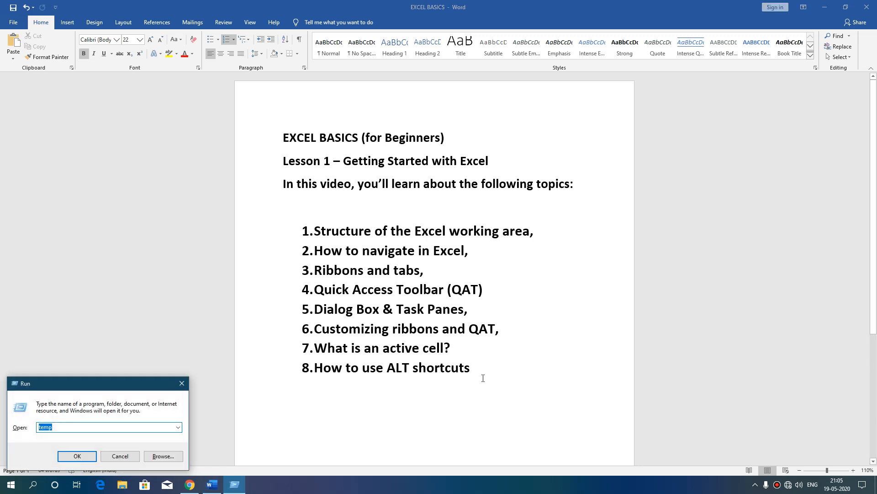
pyautogui.write('excel')
pyautogui.press('Return')
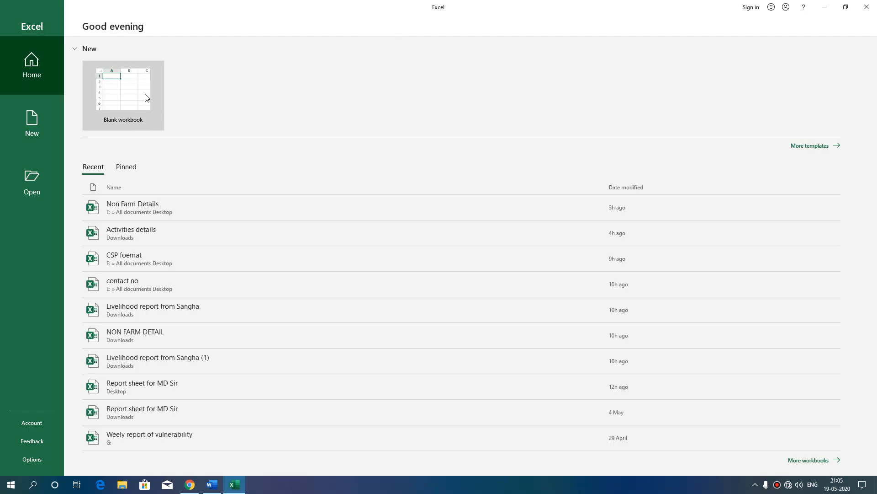
pyautogui.click(128, 90)
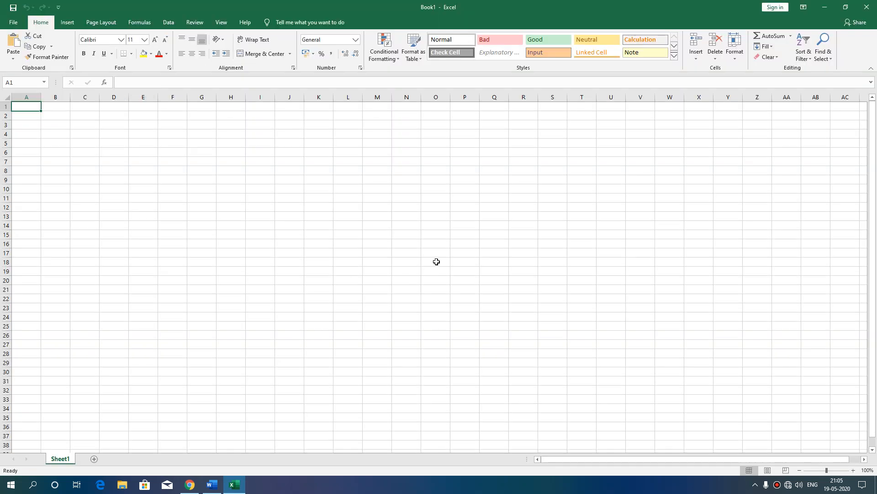
# Step: Zoom the blank sheet to 110% and close the Excel workbook
pyautogui.click(853, 470)
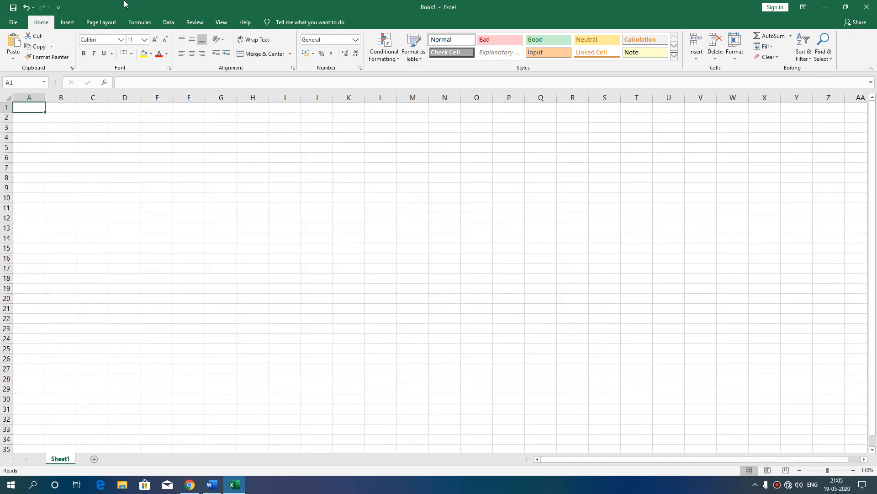
pyautogui.click(867, 7)
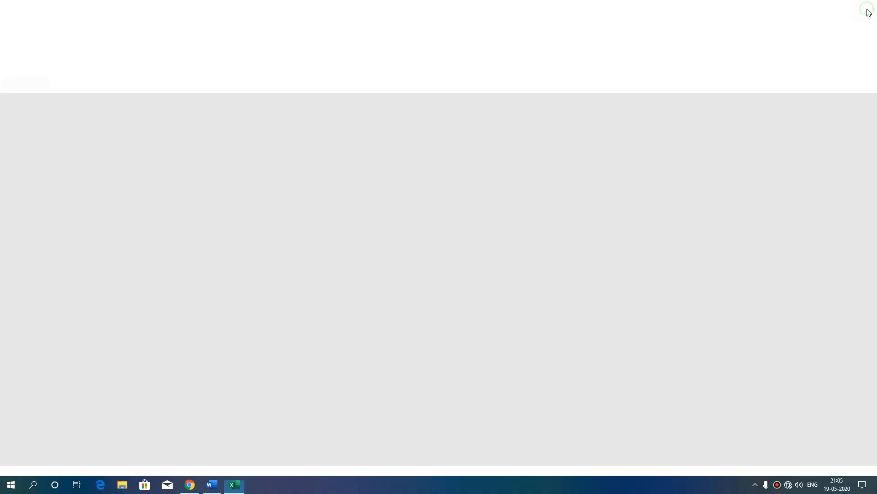
# Step: Start Excel again with the Run command "excel" and open a new blank workbook
pyautogui.press('super+r')
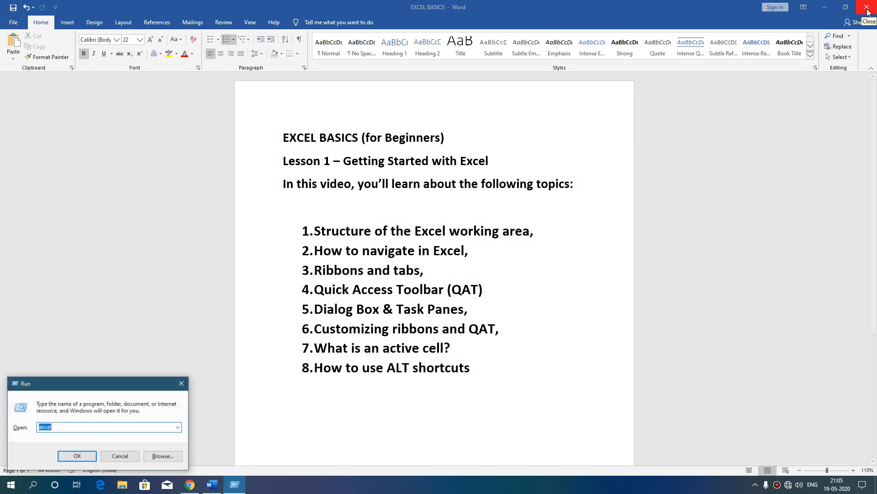
pyautogui.click(57, 427)
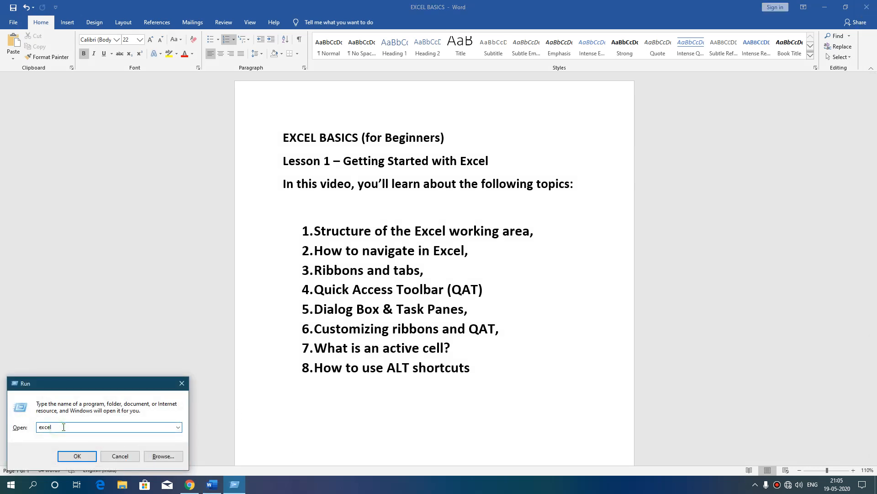
pyautogui.click(77, 456)
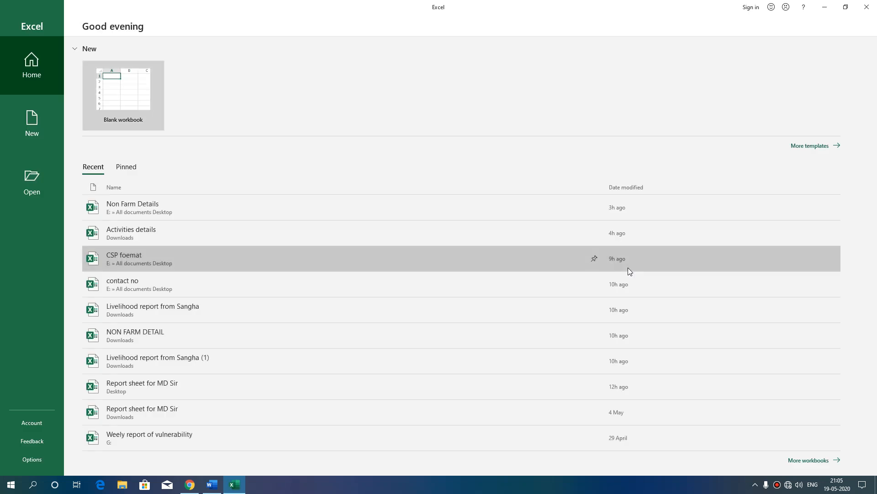
pyautogui.click(141, 93)
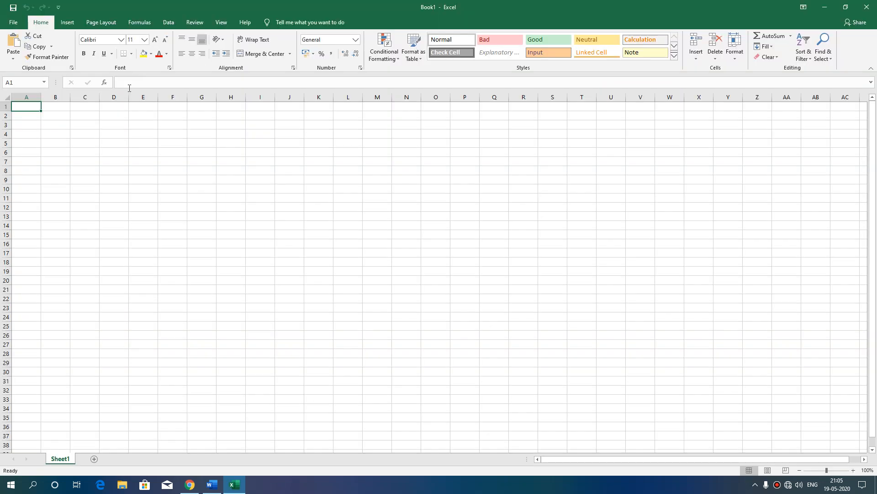
# Step: Restore the Excel window to a smaller size, move and resize it over the Word document, and maximize it again
pyautogui.click(846, 8)
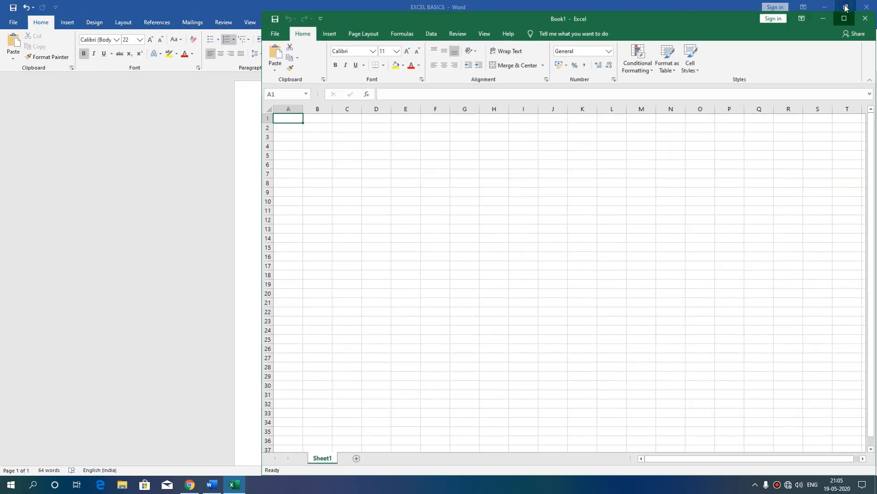
pyautogui.moveTo(624, 26); pyautogui.dragTo(451, 20)
pyautogui.moveTo(706, 15); pyautogui.dragTo(627, 118)
pyautogui.moveTo(482, 129); pyautogui.dragTo(425, 36)
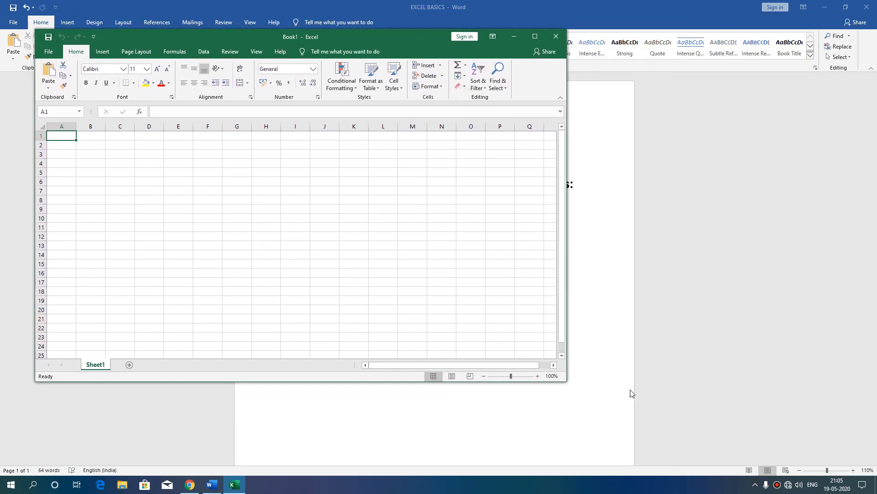
pyautogui.moveTo(566, 380); pyautogui.dragTo(613, 436)
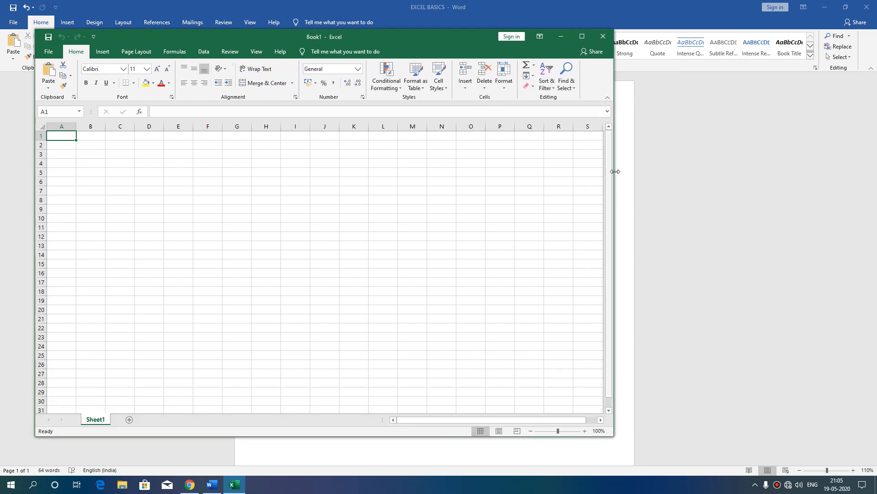
pyautogui.click(582, 36)
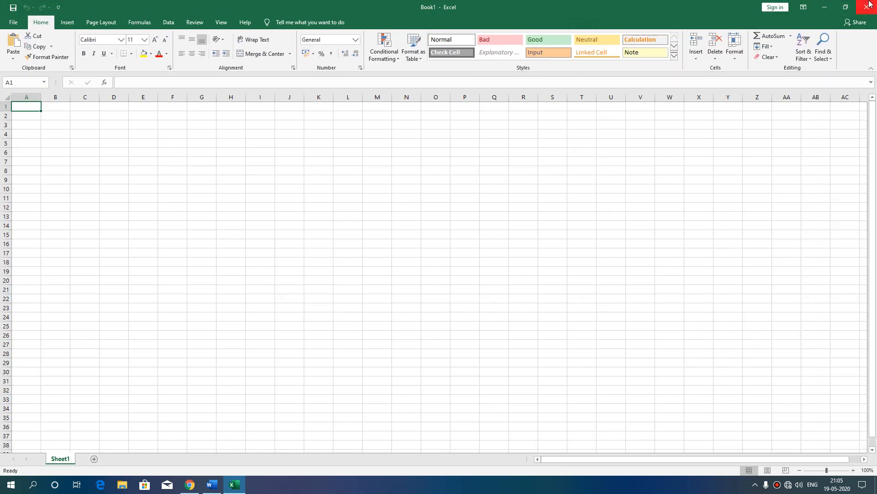
# Step: Minimize the Excel window and bring it back to the front
pyautogui.click(828, 8)
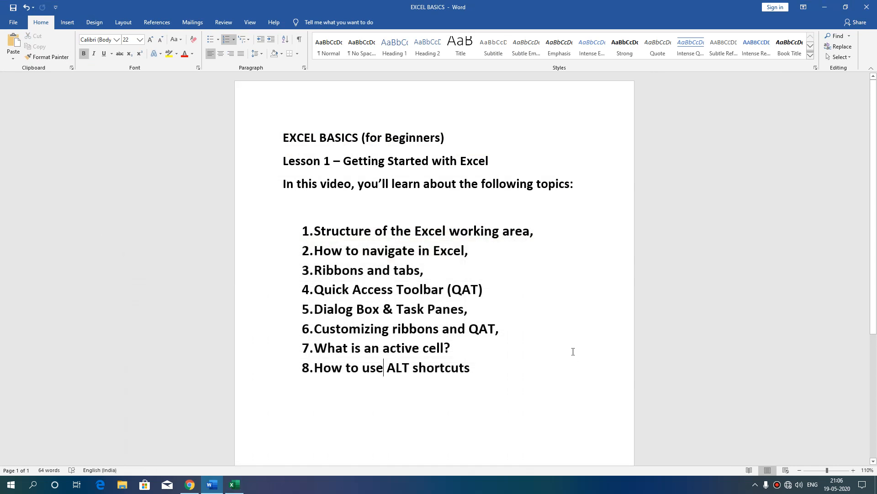
pyautogui.click(234, 485)
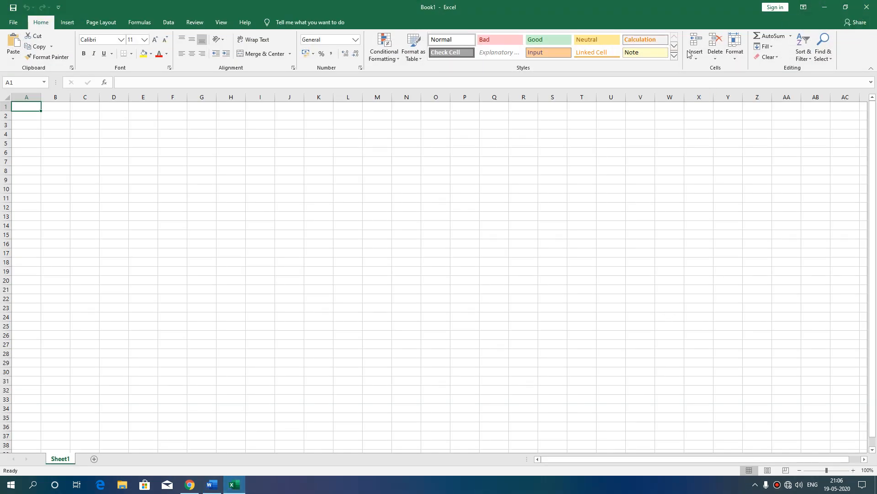
# Step: Look through the File, Insert and Page Layout ribbon tabs and return to Home
pyautogui.click(16, 22)
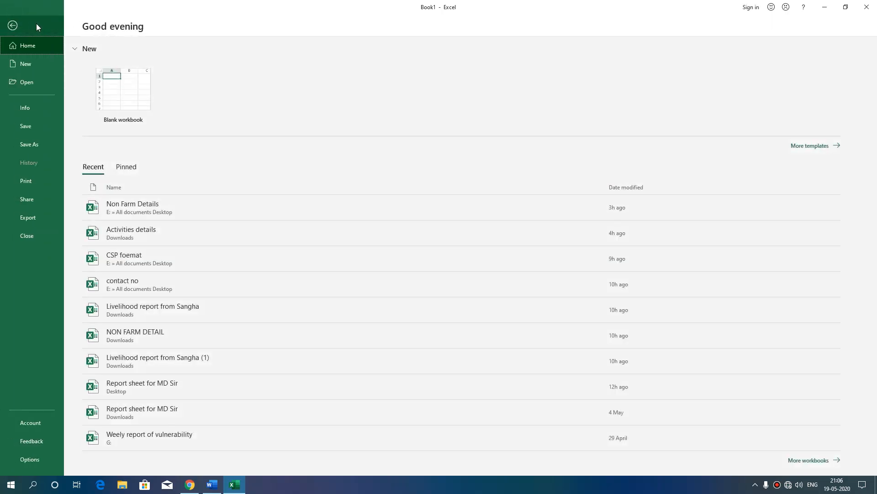
pyautogui.press('Escape')
pyautogui.click(67, 22)
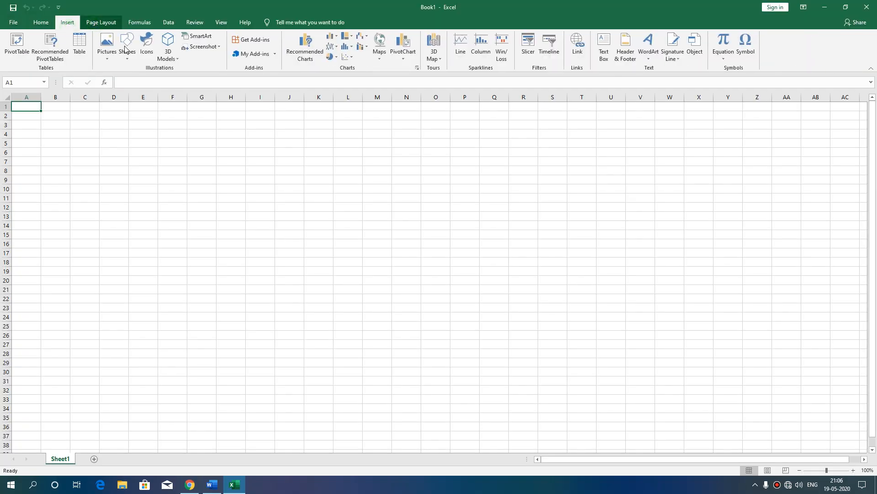
pyautogui.click(98, 22)
pyautogui.click(40, 22)
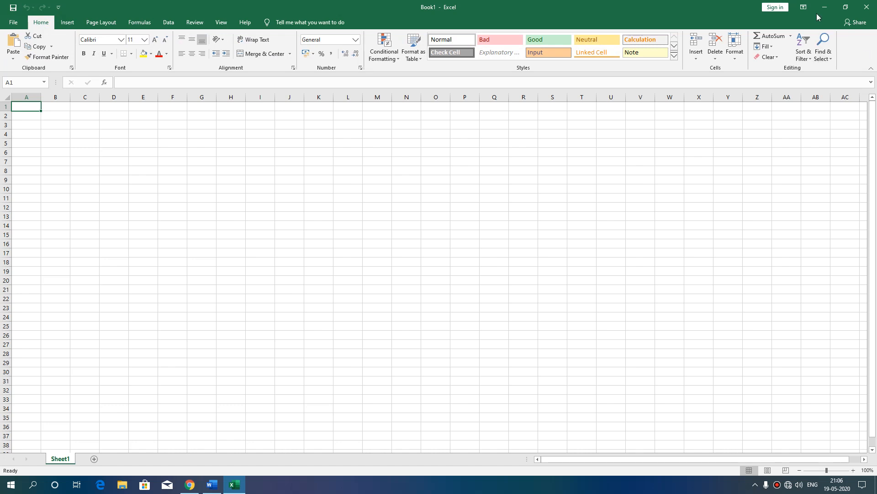
# Step: Set the ribbon display to Auto-hide Ribbon, and switch it to Show Tabs
pyautogui.click(804, 7)
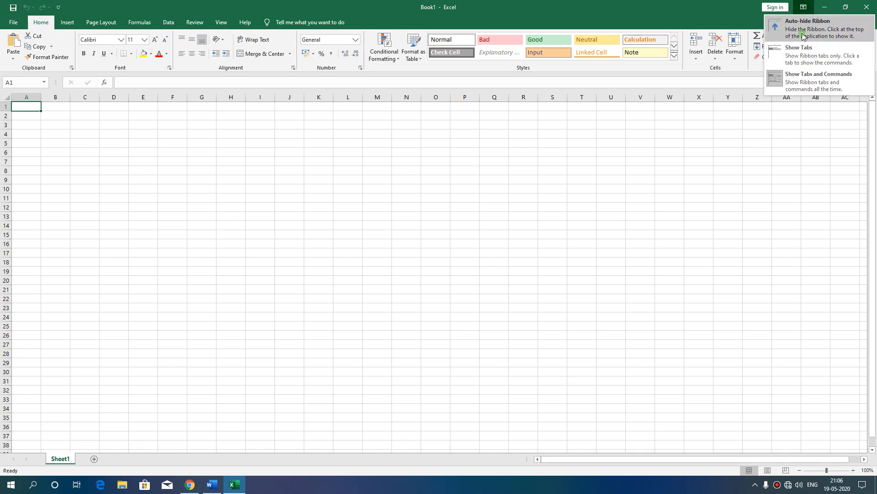
pyautogui.click(803, 32)
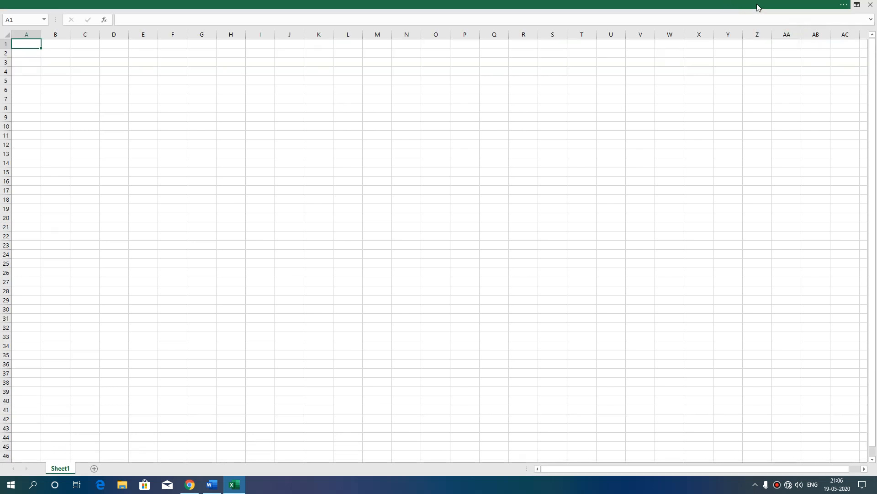
pyautogui.click(857, 4)
pyautogui.click(804, 58)
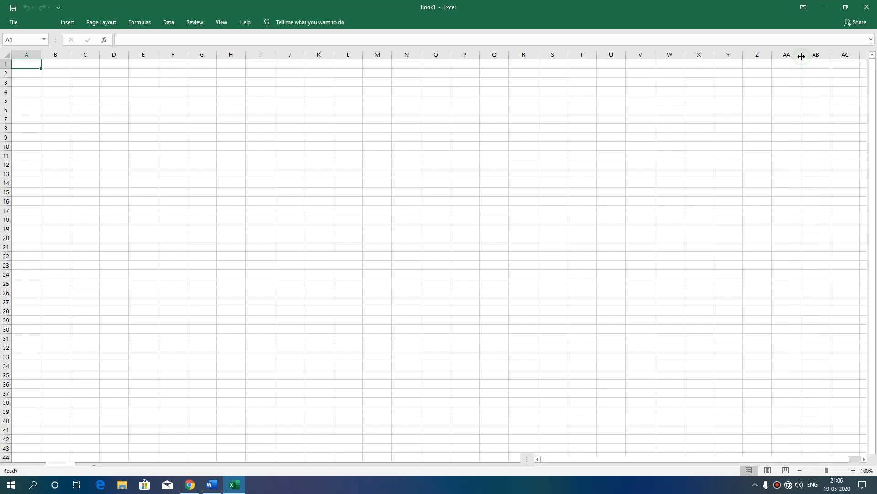
# Step: With the ribbon collapsed to its tabs, view the File page and the Insert, Page Layout and Formulas commands
pyautogui.click(16, 21)
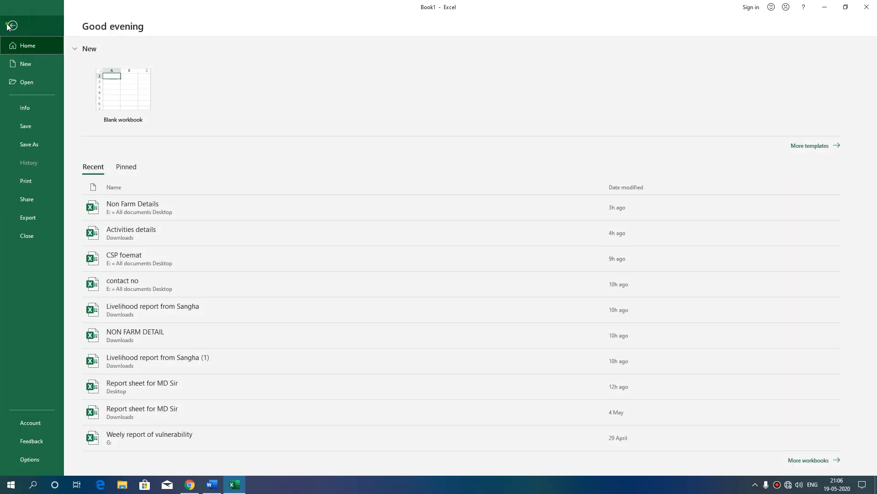
pyautogui.click(6, 26)
pyautogui.click(67, 22)
pyautogui.click(102, 24)
pyautogui.click(143, 23)
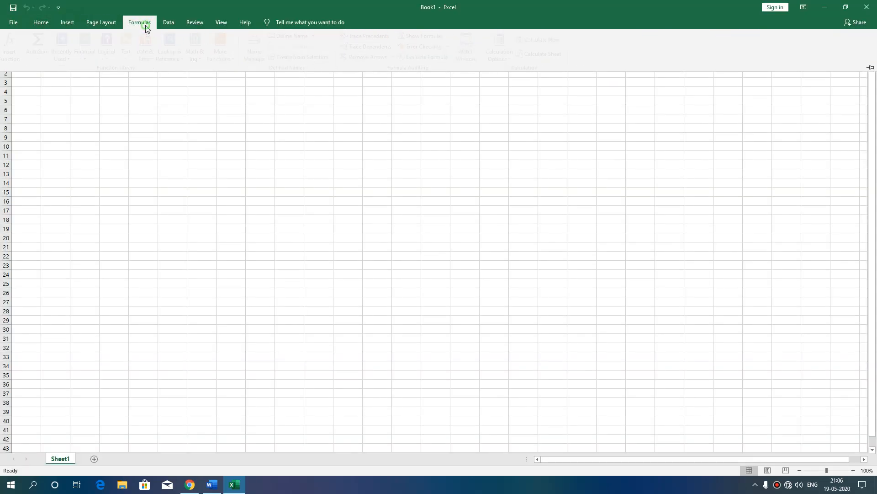
# Step: Set the ribbon display to Show Tabs and Commands, and toggle the workbook window between restored and maximized
pyautogui.click(804, 8)
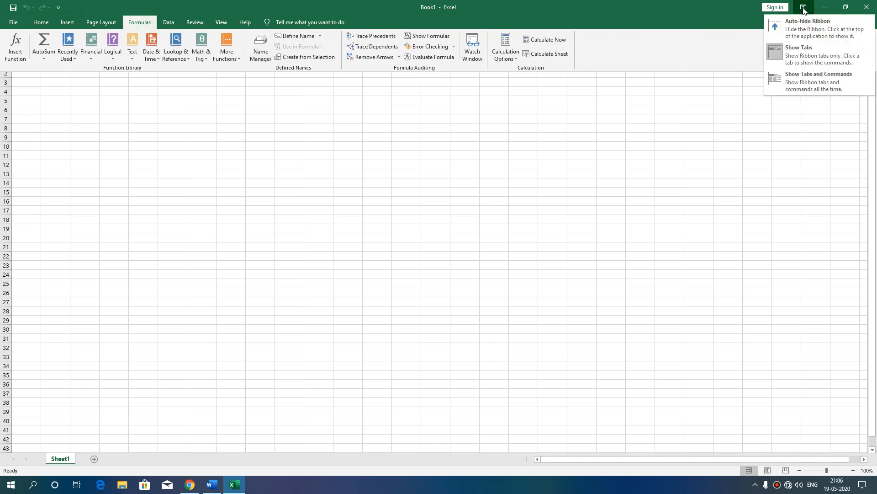
pyautogui.click(813, 87)
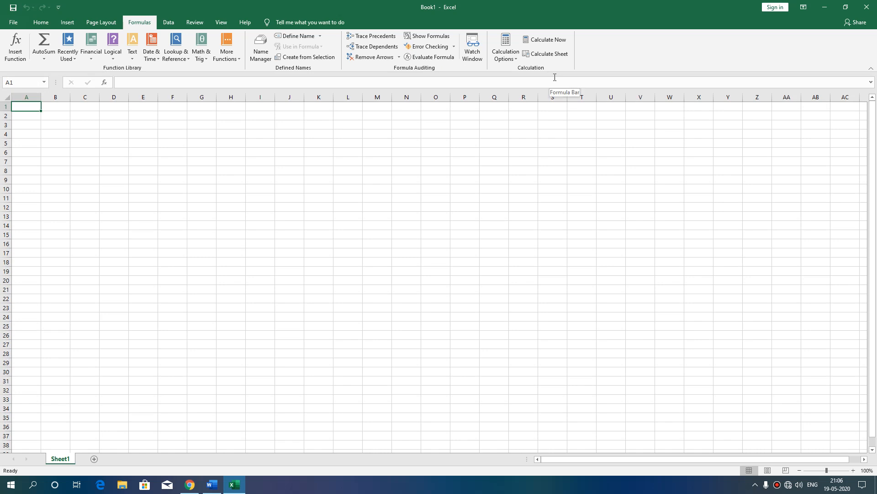
pyautogui.doubleClick(415, 9)
pyautogui.doubleClick(429, 18)
# Step: Add the New command to the Quick Access Toolbar, and remove it again
pyautogui.click(58, 7)
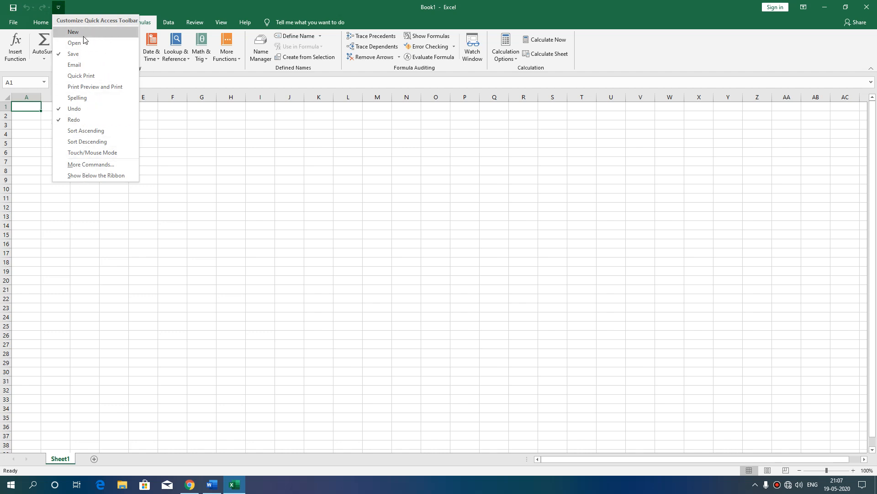
pyautogui.click(82, 35)
pyautogui.click(72, 8)
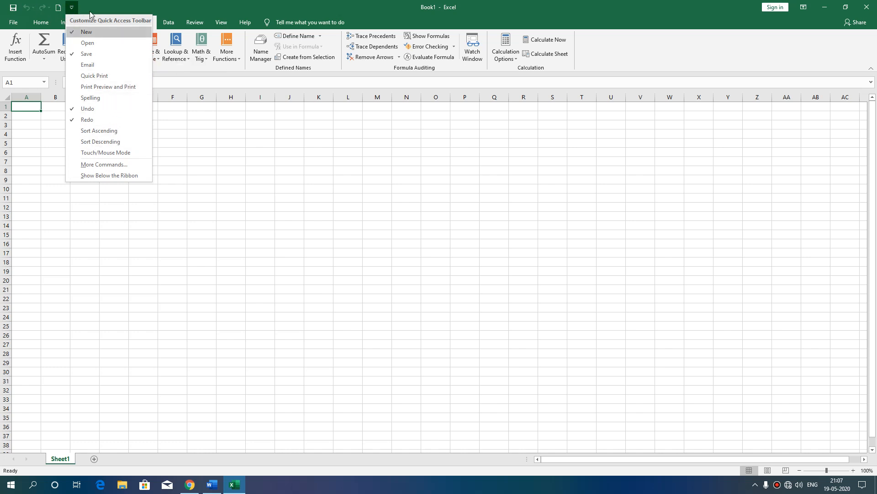
pyautogui.click(83, 34)
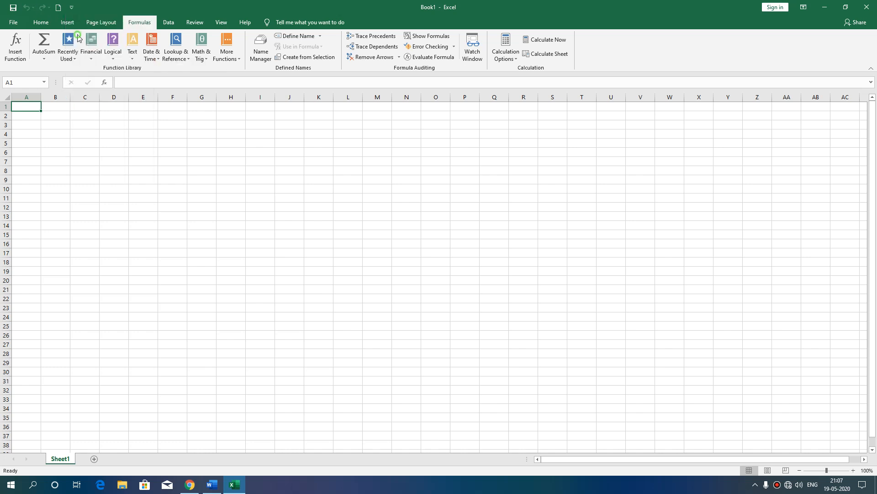
# Step: Add the New and Open commands to the Quick Access Toolbar
pyautogui.click(57, 10)
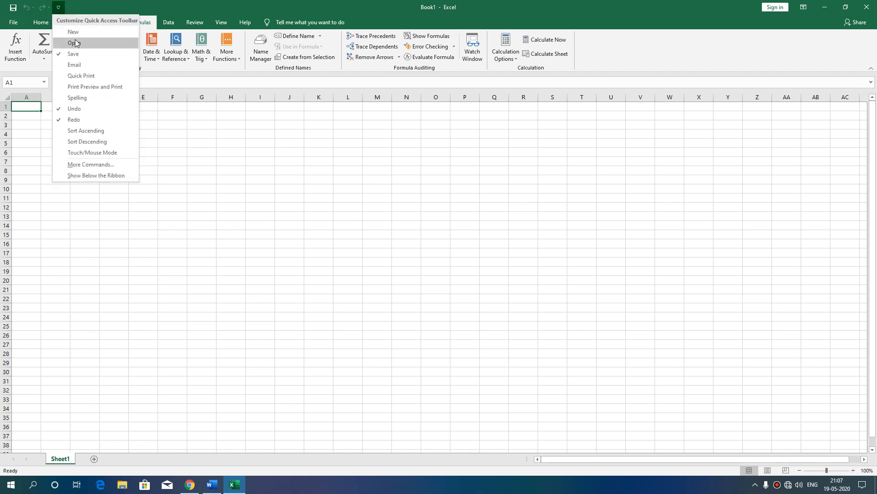
pyautogui.click(78, 34)
pyautogui.click(71, 8)
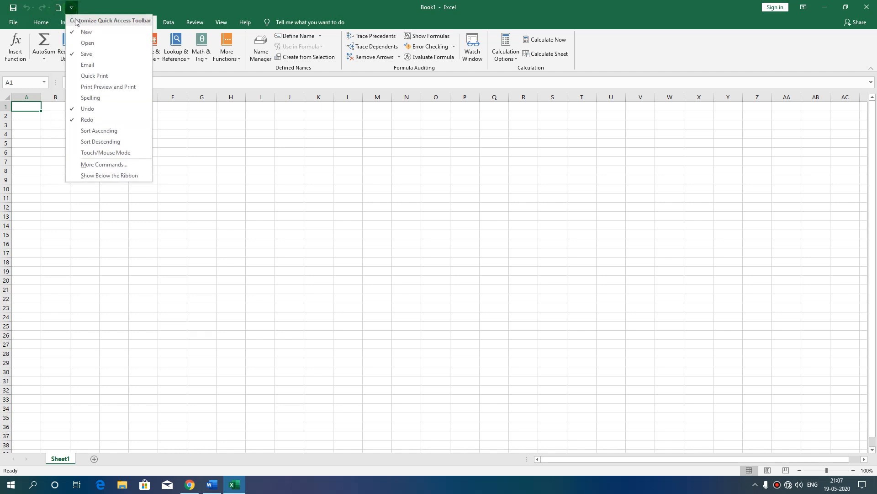
pyautogui.click(79, 42)
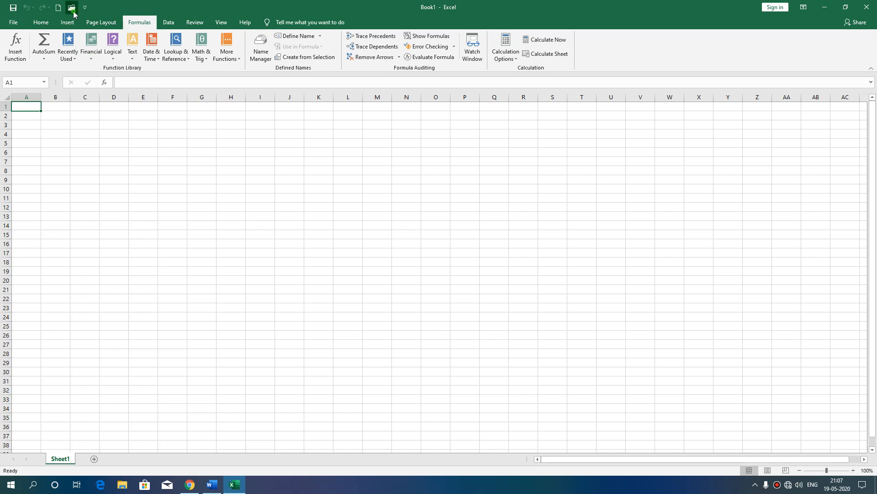
# Step: Try the Open command of the Quick Access Toolbar to view the Open page, and return to the worksheet
pyautogui.click(72, 8)
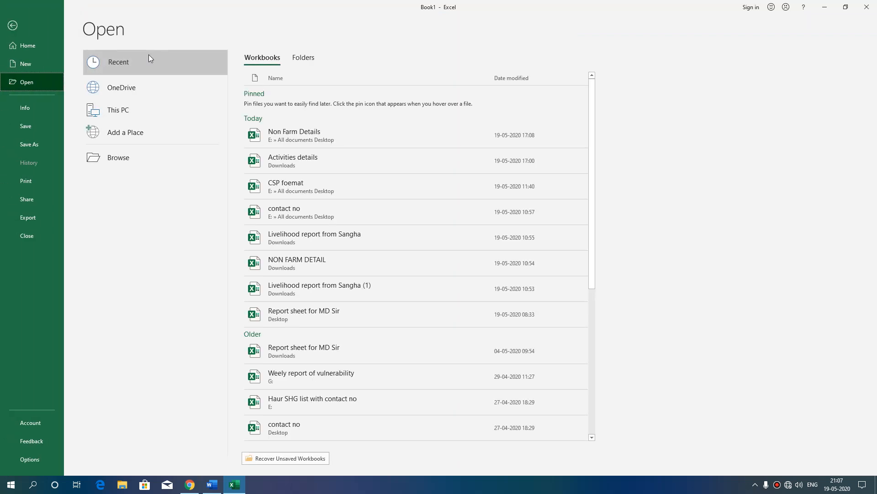
pyautogui.click(19, 26)
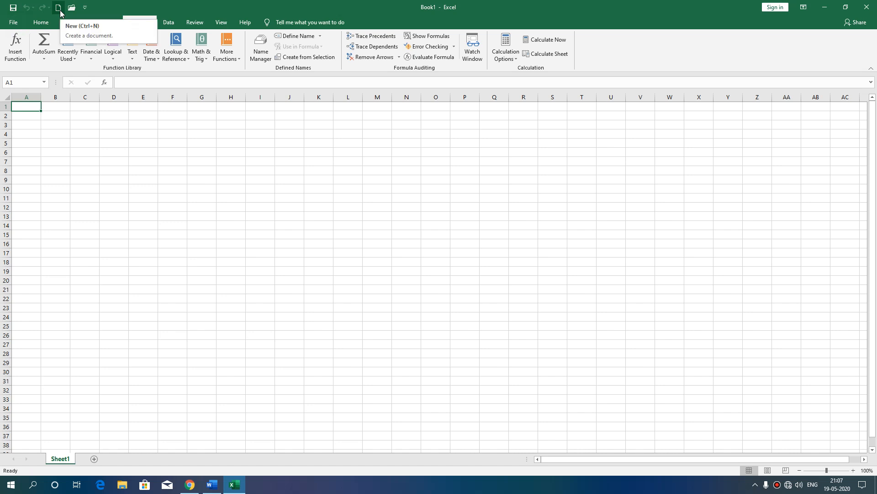
pyautogui.click(12, 8)
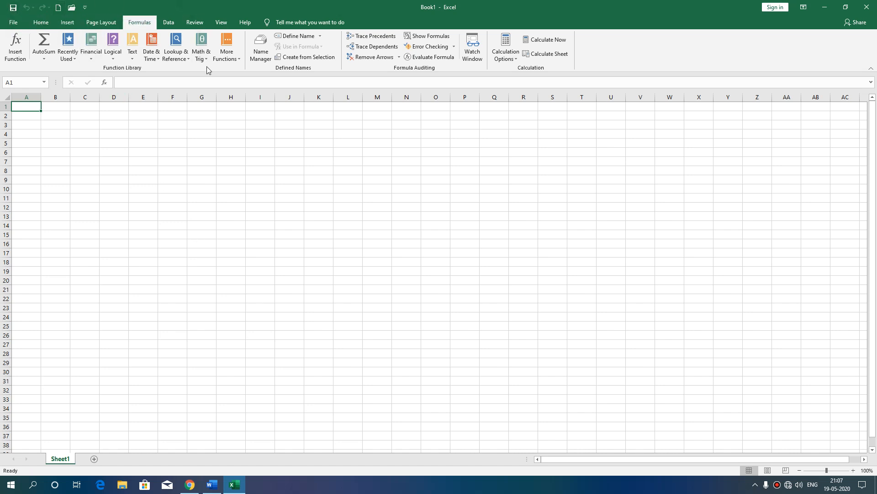
# Step: Look through the ribbon commands from Home and Insert through Review, View and Help, and return to Home
pyautogui.click(40, 22)
pyautogui.click(68, 23)
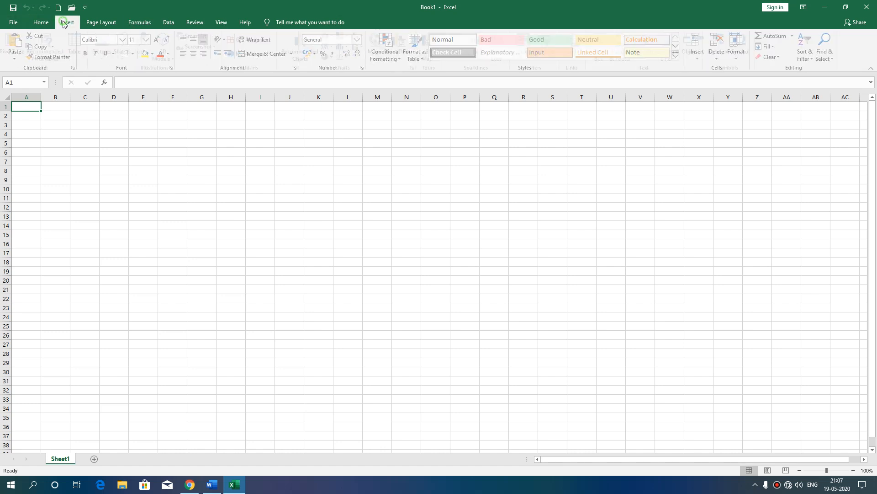
pyautogui.click(100, 22)
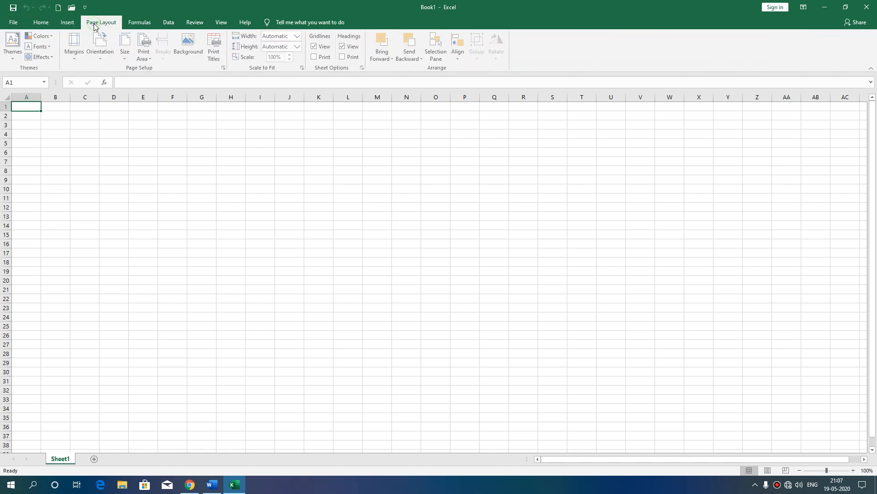
pyautogui.click(138, 22)
pyautogui.click(168, 22)
pyautogui.click(195, 22)
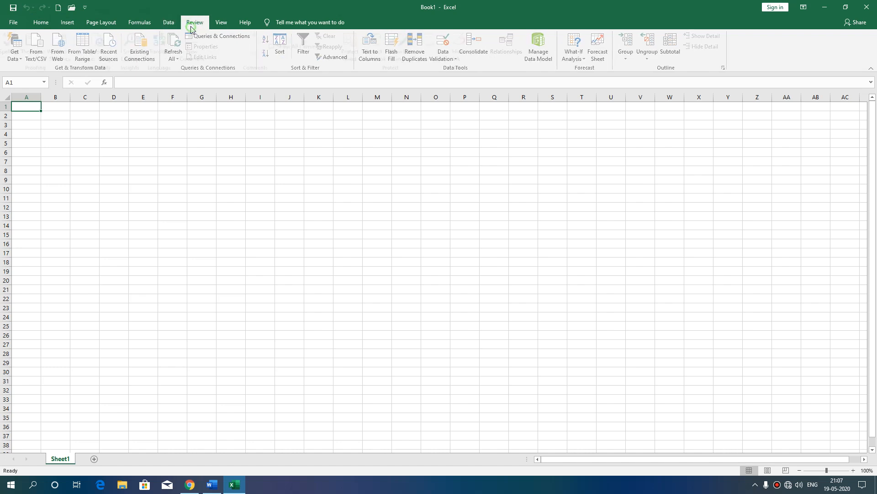
pyautogui.click(221, 25)
pyautogui.click(242, 26)
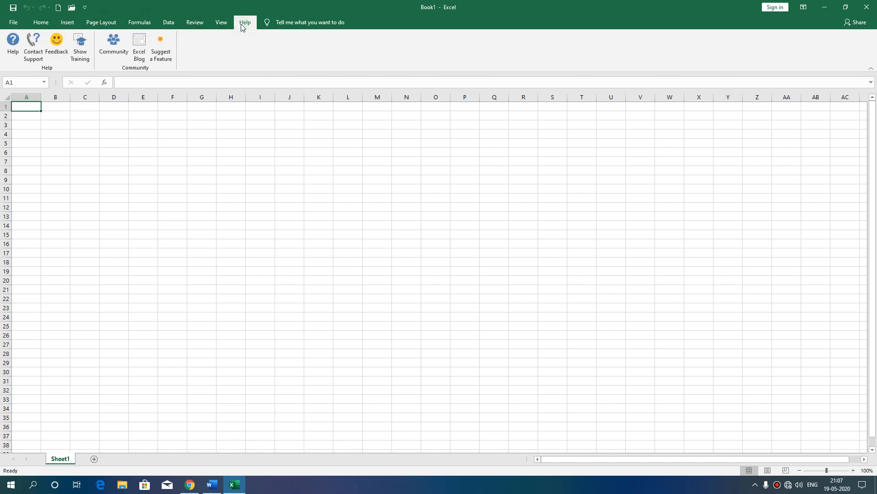
pyautogui.click(41, 24)
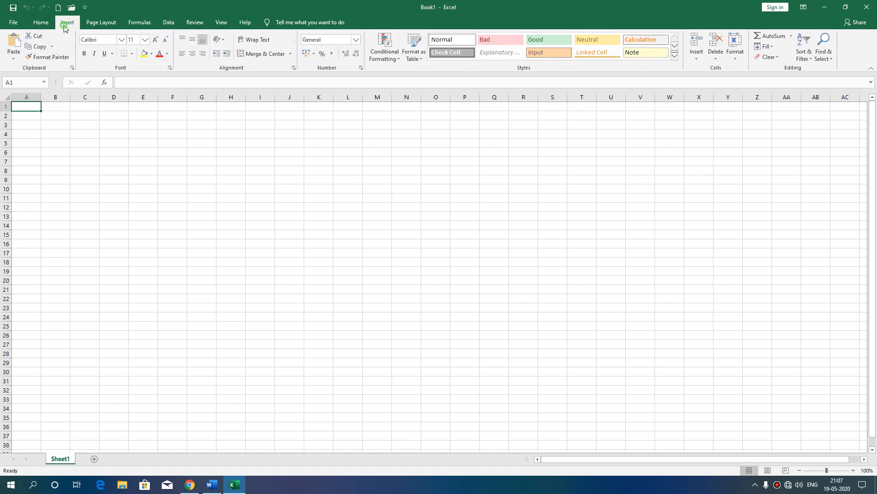
pyautogui.click(104, 25)
pyautogui.click(40, 22)
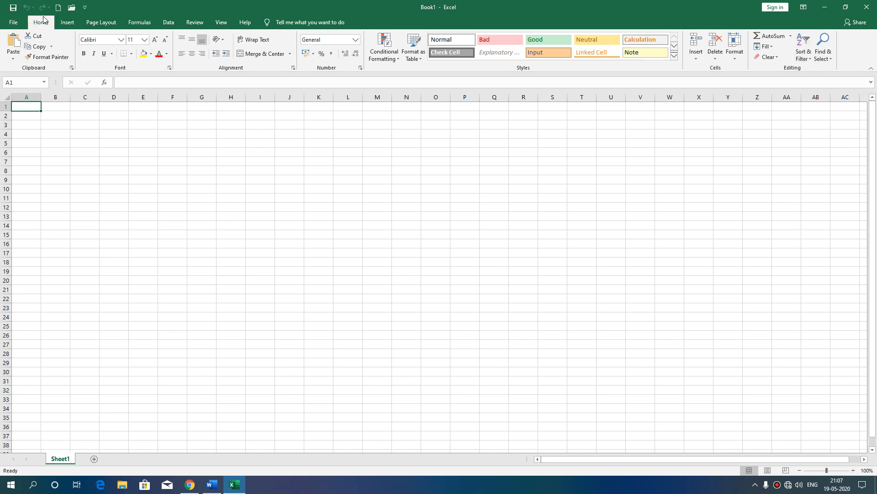
# Step: View the New, Open, Info, Save As, Print and Account pages of the File view
pyautogui.click(13, 23)
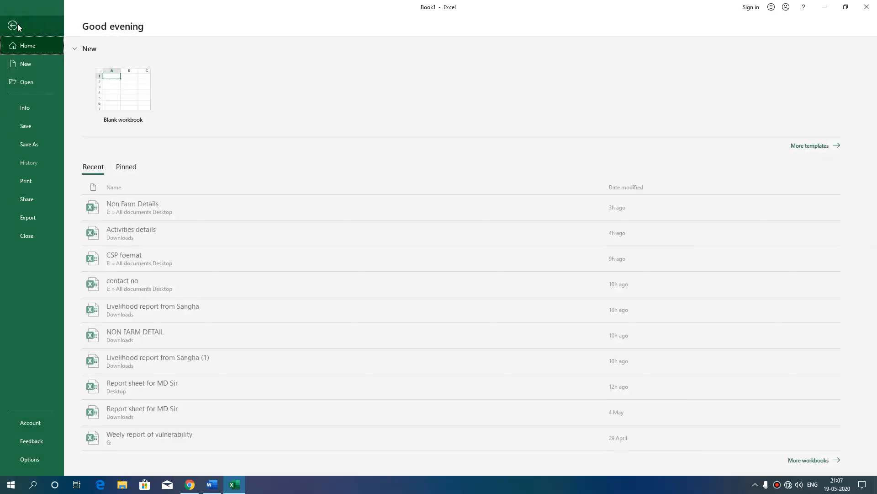
pyautogui.click(36, 67)
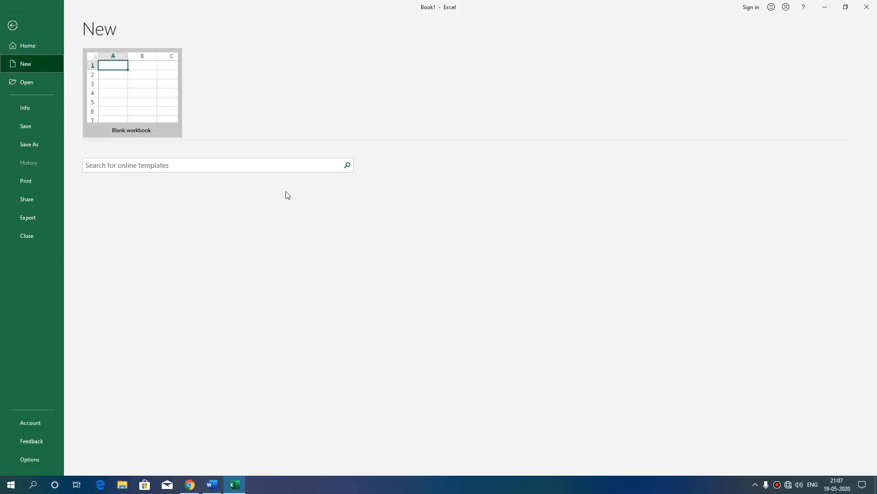
pyautogui.click(29, 85)
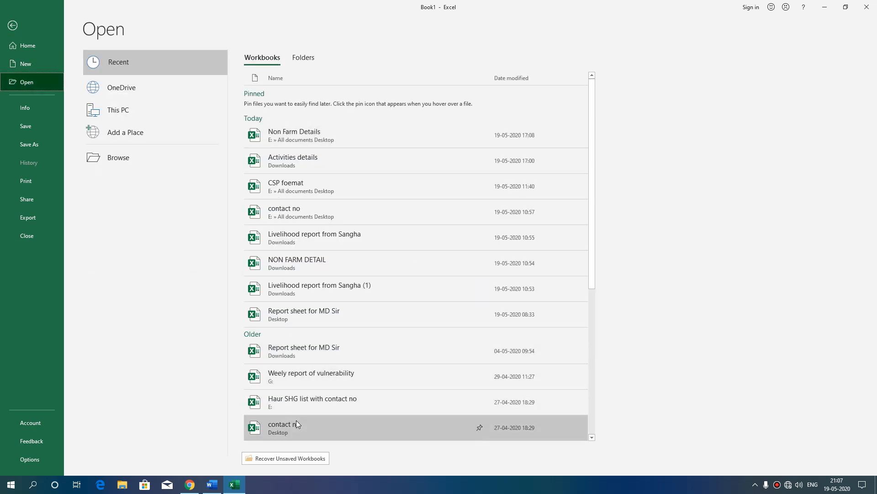
pyautogui.click(31, 108)
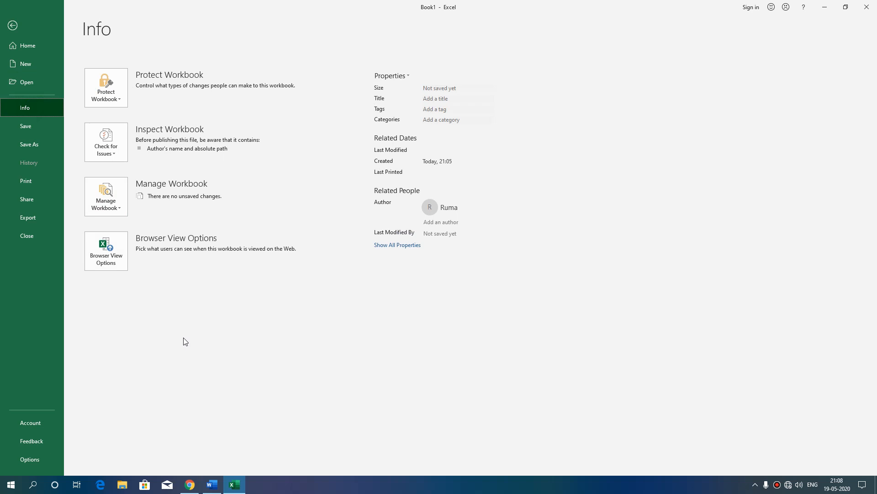
pyautogui.click(25, 131)
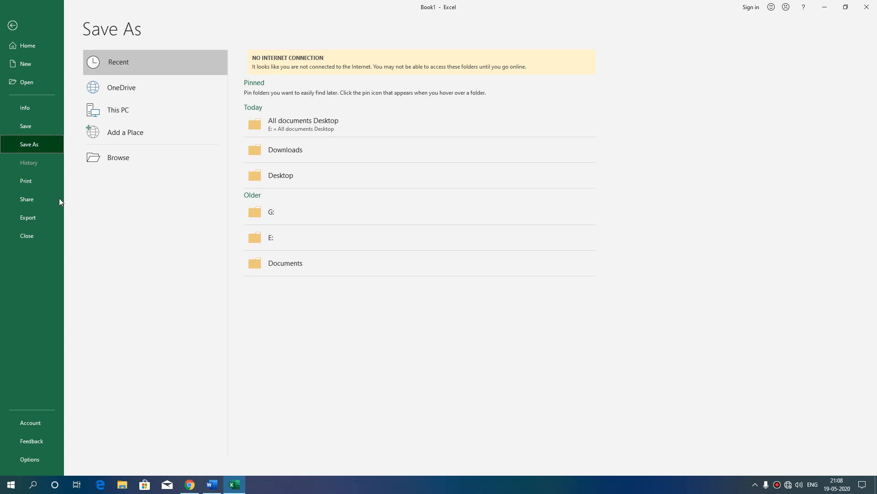
pyautogui.click(48, 185)
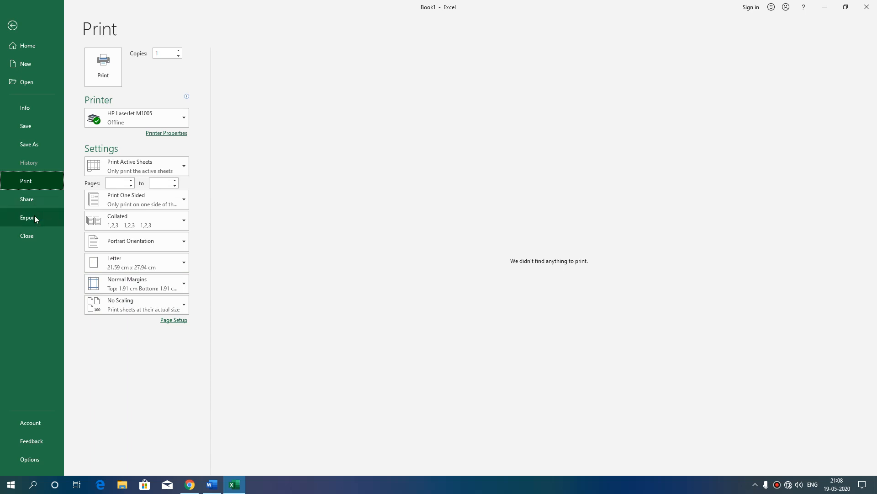
pyautogui.click(37, 236)
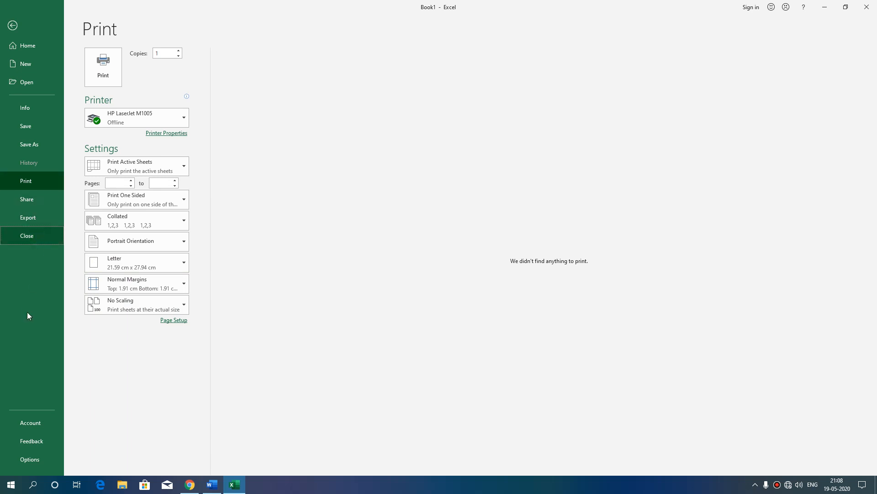
pyautogui.click(31, 416)
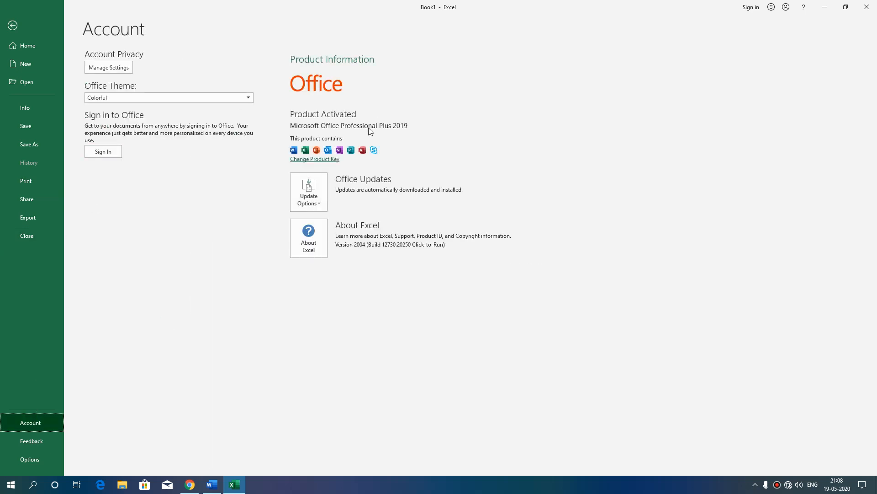
# Step: Review the Home and New pages of the File view, and return to the worksheet
pyautogui.click(42, 42)
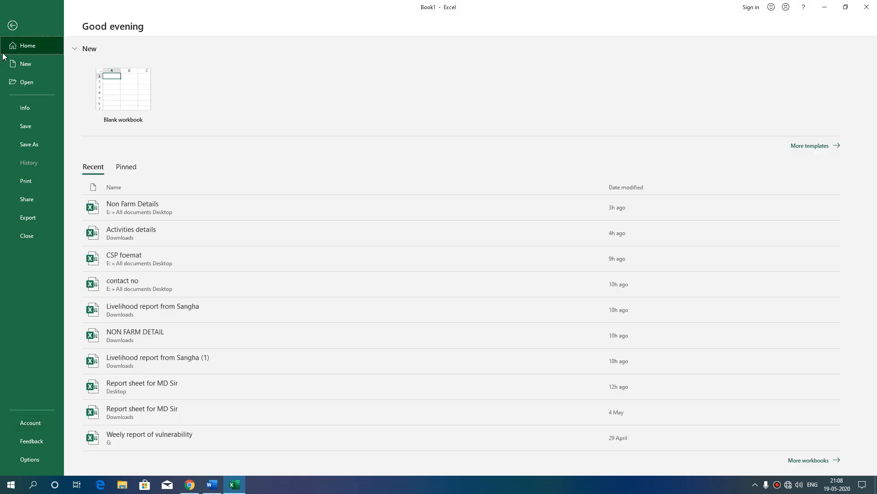
pyautogui.click(33, 61)
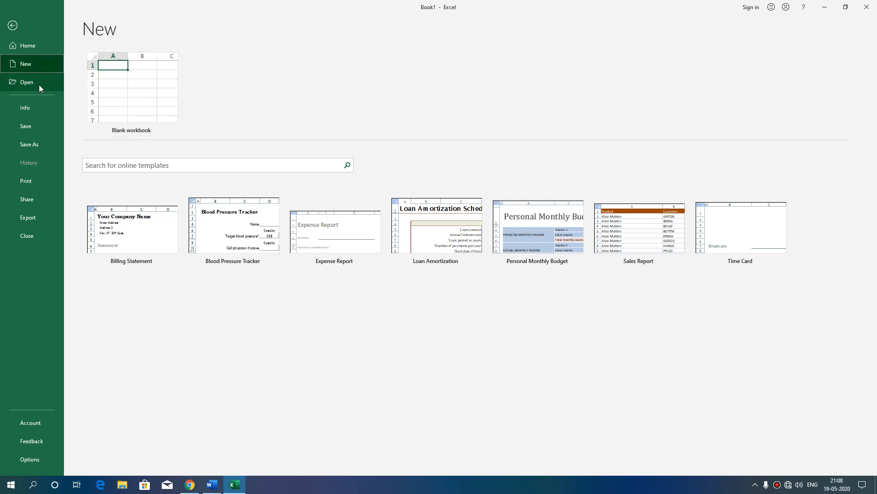
pyautogui.press('Escape')
pyautogui.click(14, 22)
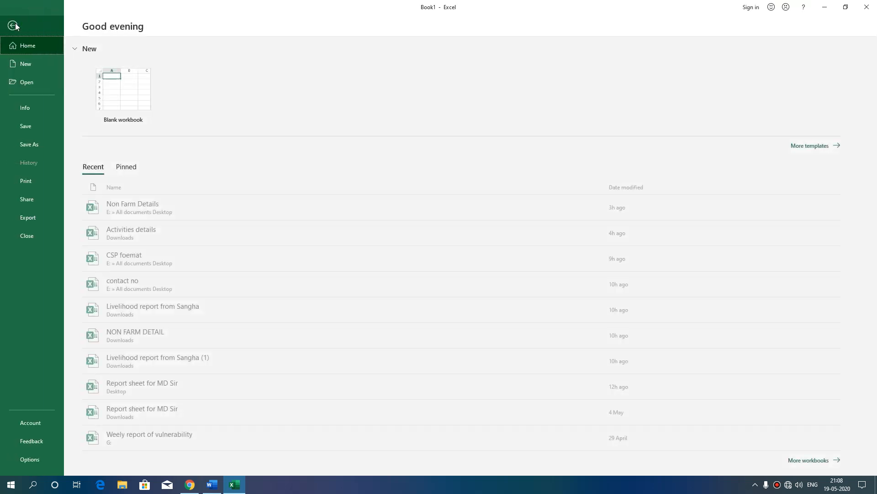
pyautogui.click(12, 26)
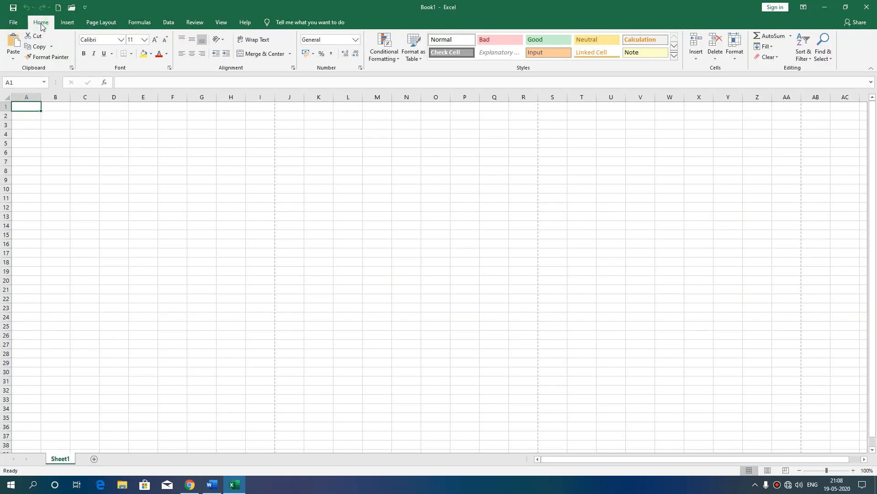
# Step: Glance at the Insert commands, then show the Clipboard pane from the Home commands and close it
pyautogui.click(67, 23)
pyautogui.click(41, 23)
pyautogui.click(72, 68)
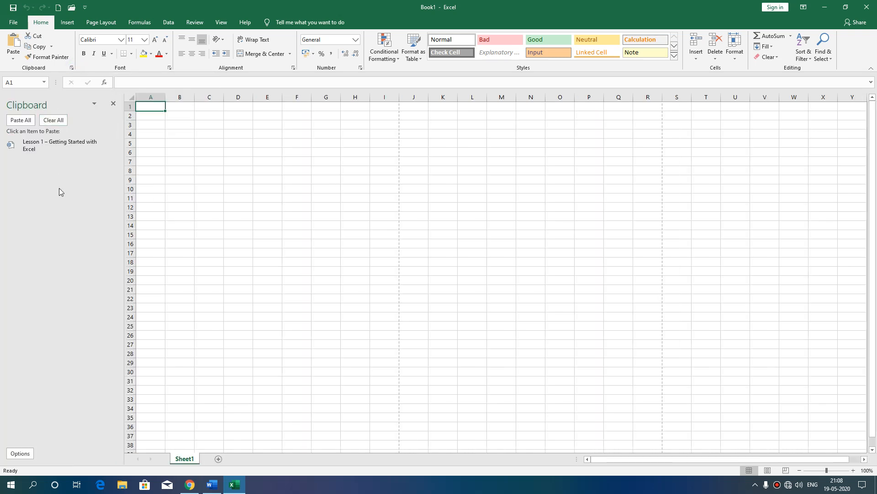
pyautogui.click(72, 68)
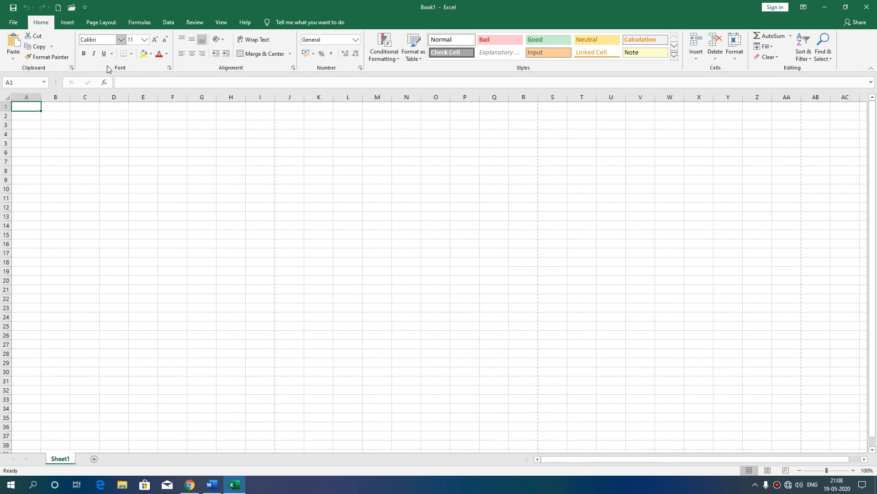
# Step: View the Font and Alignment settings in the Format Cells dialog, closing it without changes
pyautogui.click(169, 71)
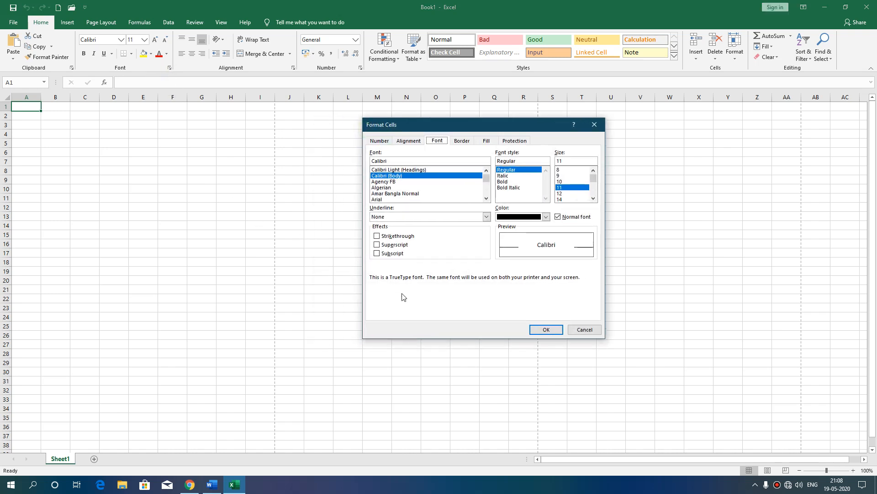
pyautogui.click(594, 124)
pyautogui.click(293, 68)
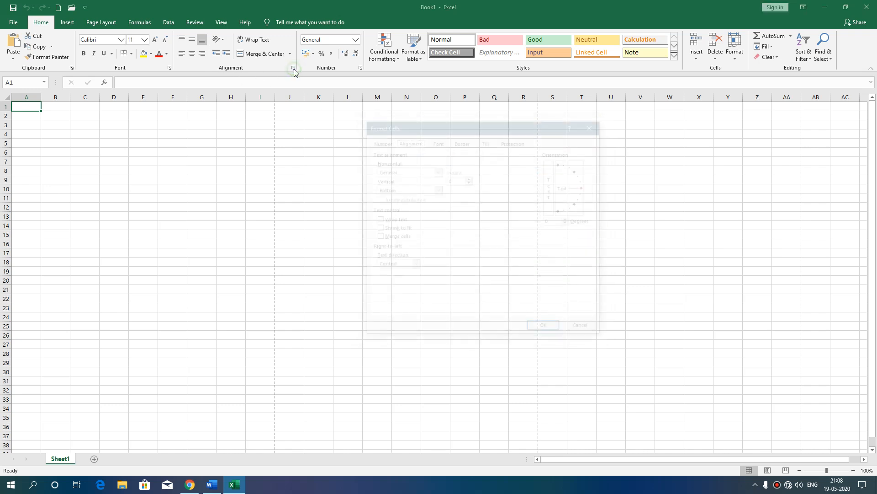
pyautogui.click(596, 126)
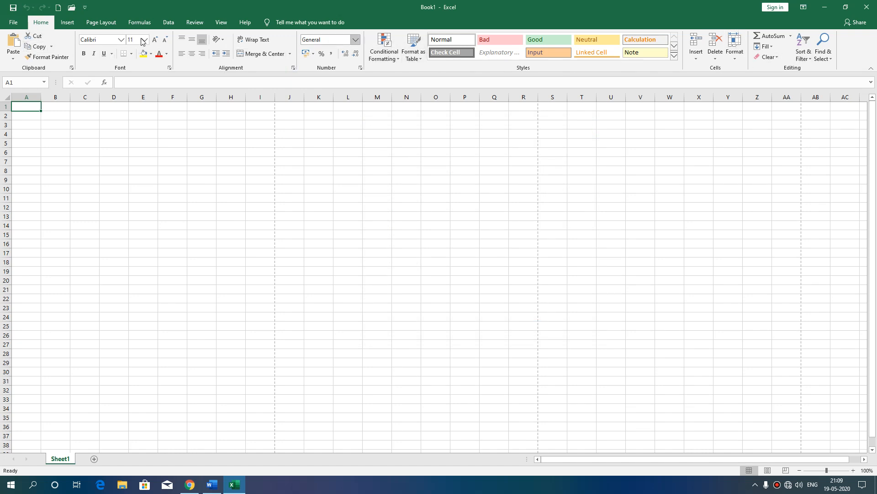
# Step: Compare the Insert commands with the Home commands, and open the Font settings of Format Cells for cell A1
pyautogui.click(68, 22)
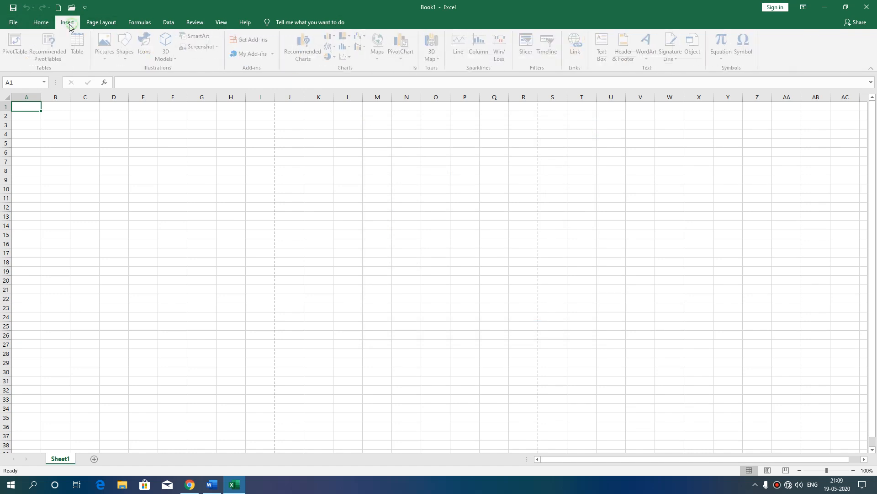
pyautogui.click(41, 21)
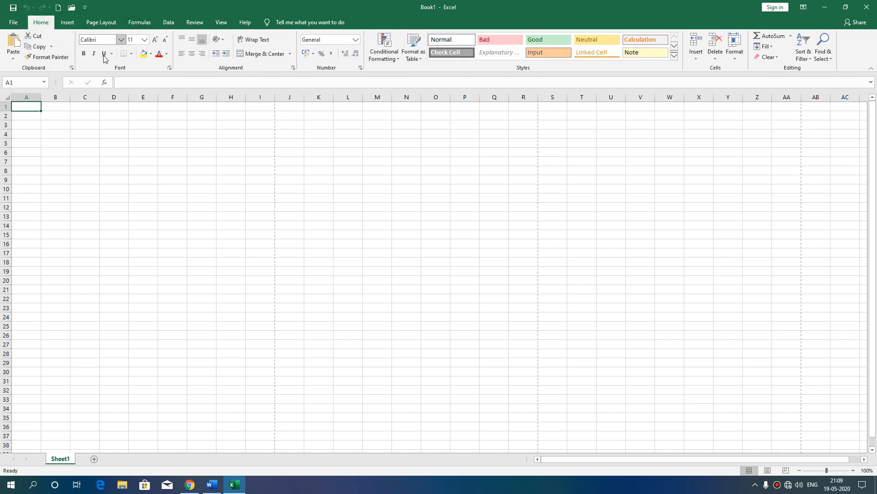
pyautogui.click(170, 68)
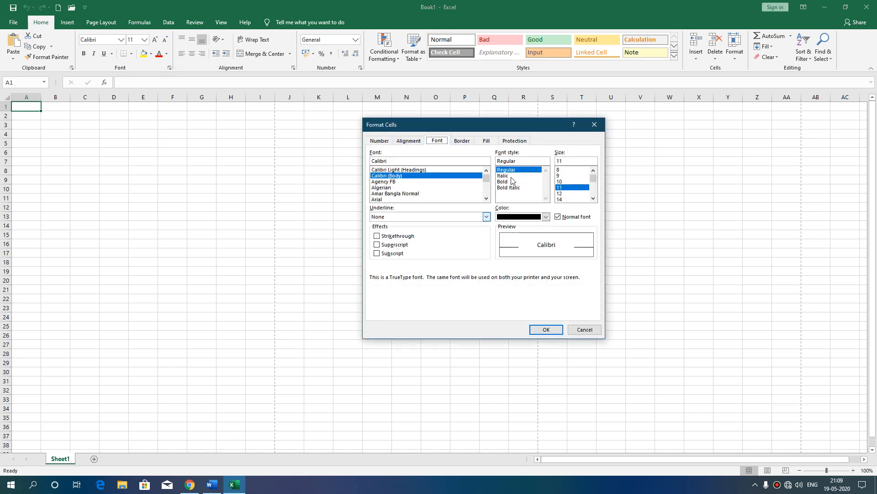
# Step: Close the Format Cells dialog without changes and activate the formula bar for cell Q17
pyautogui.click(594, 122)
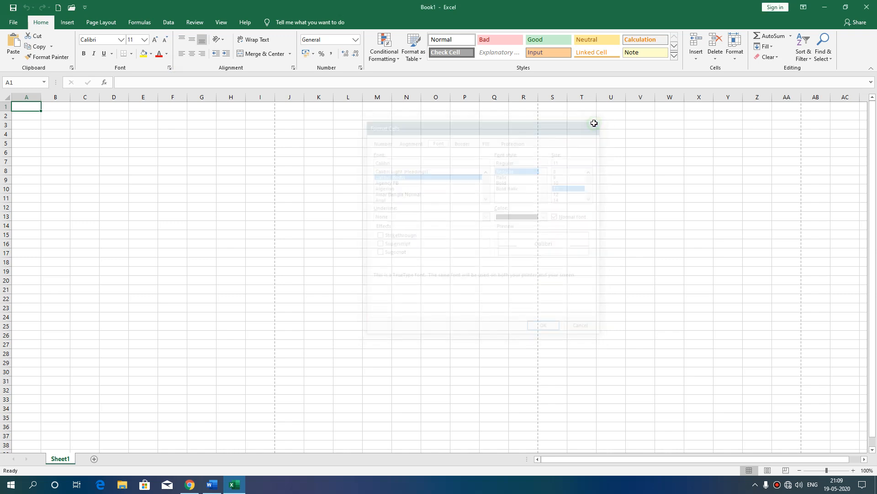
pyautogui.click(480, 257)
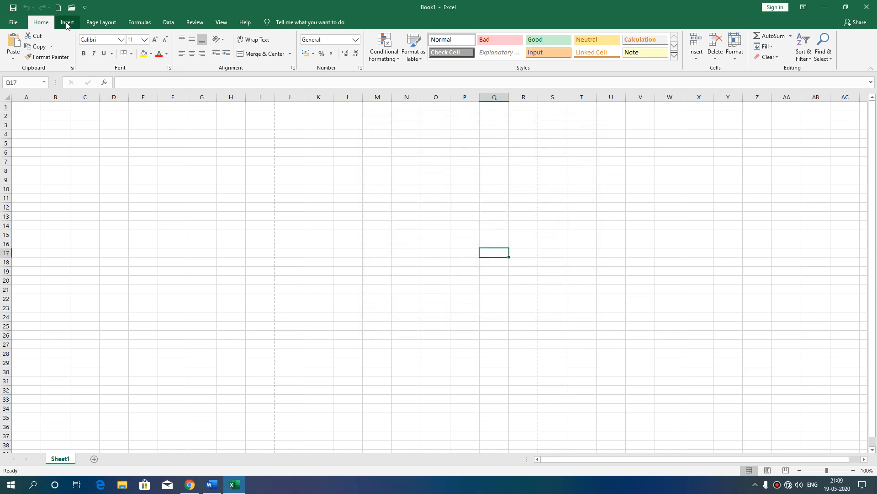
pyautogui.click(127, 81)
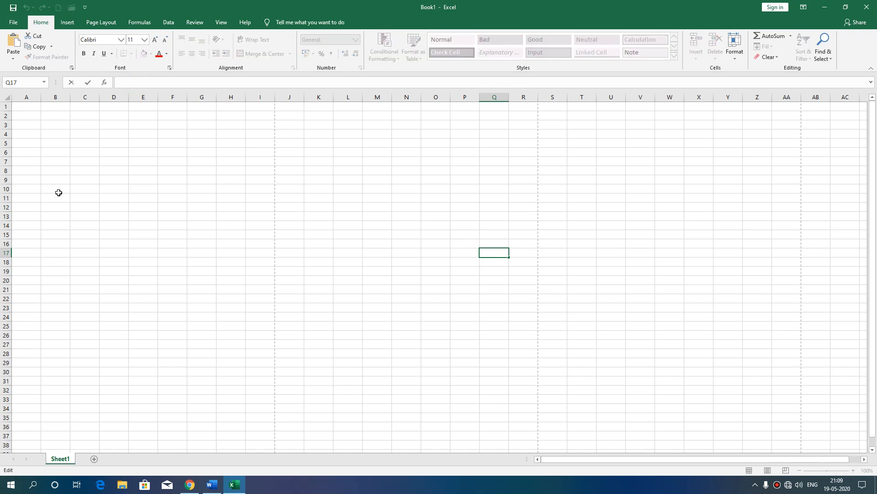
# Step: Enter "name" in cell A1 and "address" in cell B1
pyautogui.click(26, 110)
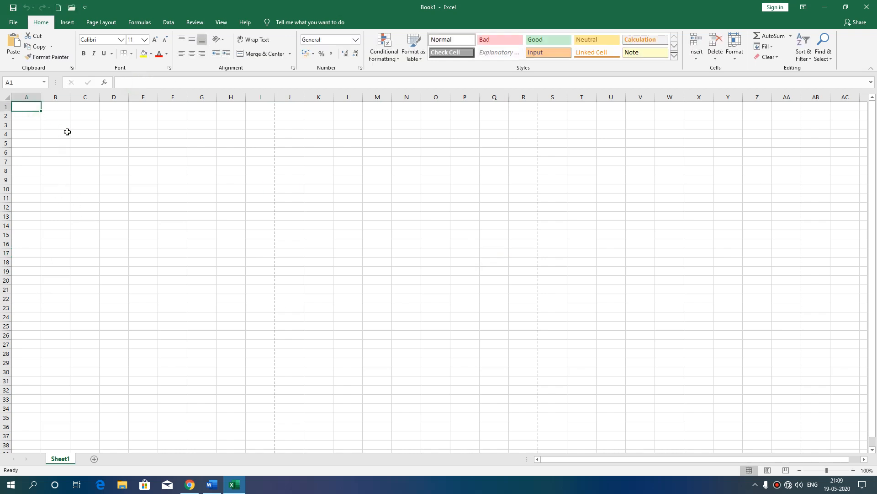
pyautogui.write('we')
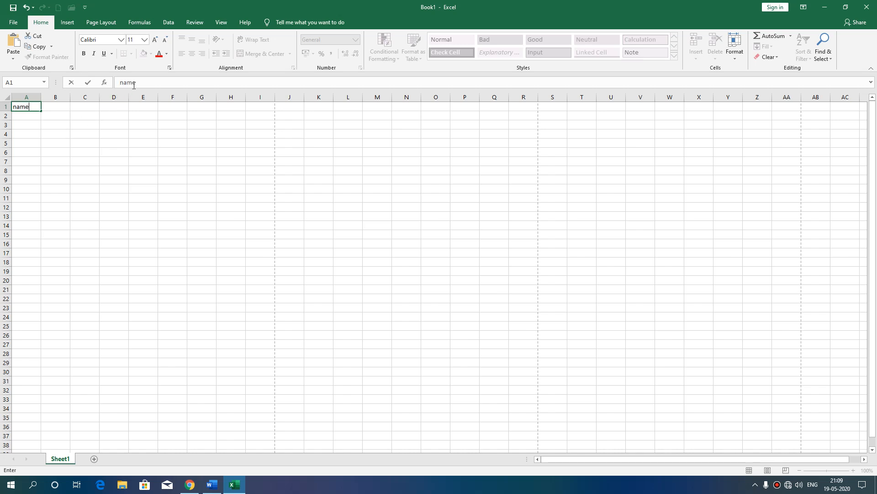
pyautogui.press('Tab')
pyautogui.write('a')
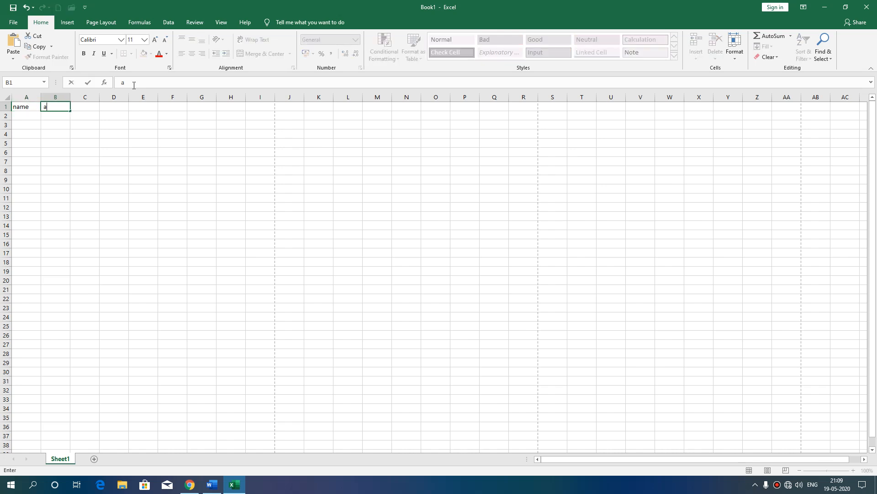
pyautogui.write('ddress')
pyautogui.click(112, 144)
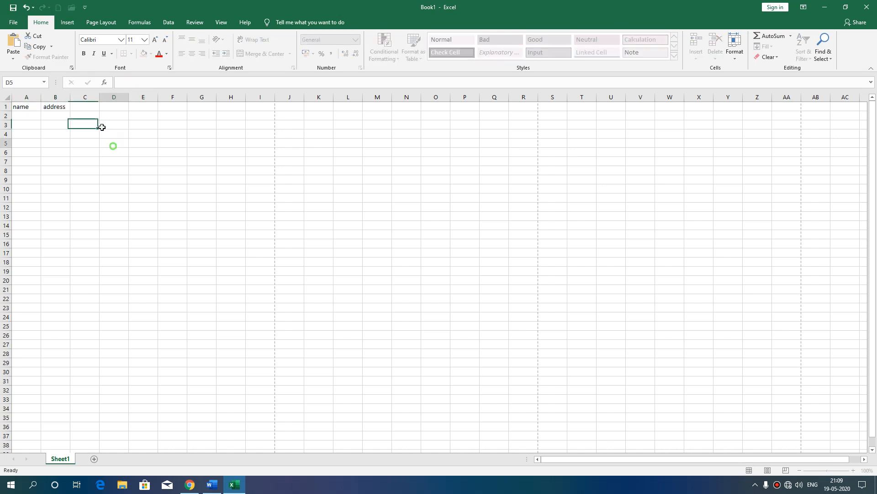
# Step: Examine how the content of cell B1 appears in the formula bar, highlighting its text there and reselecting the cell
pyautogui.click(46, 107)
pyautogui.click(147, 84)
pyautogui.moveTo(147, 83); pyautogui.dragTo(118, 82)
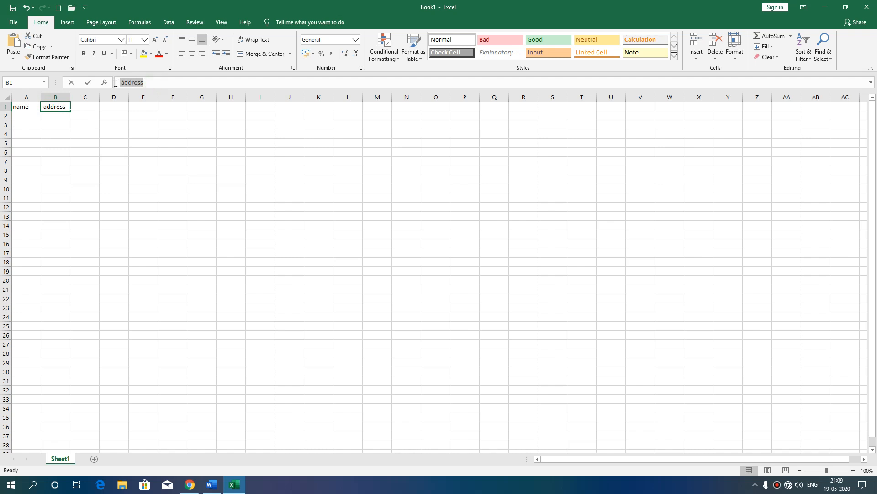
pyautogui.click(347, 276)
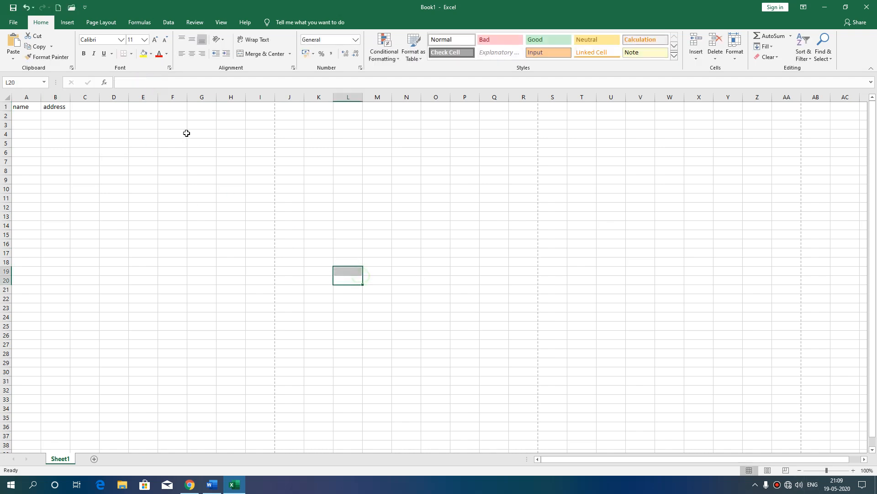
pyautogui.click(58, 105)
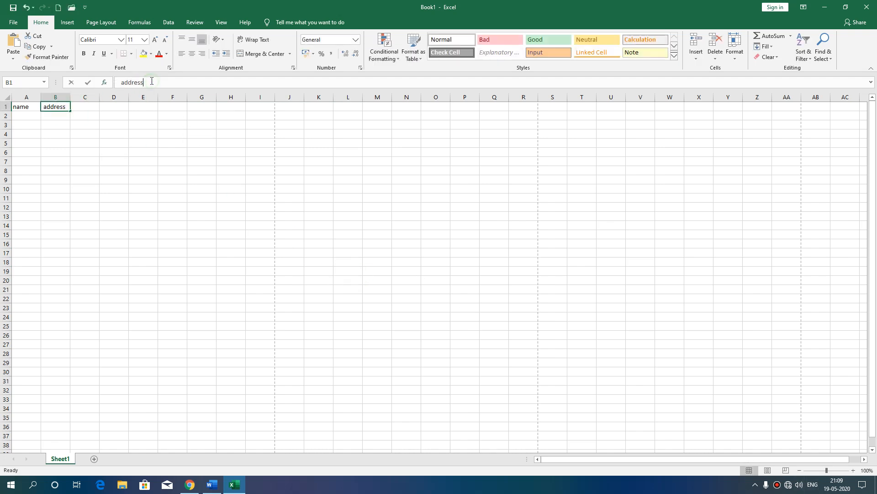
pyautogui.click(85, 125)
pyautogui.click(55, 107)
pyautogui.moveTo(120, 82); pyautogui.dragTo(160, 81)
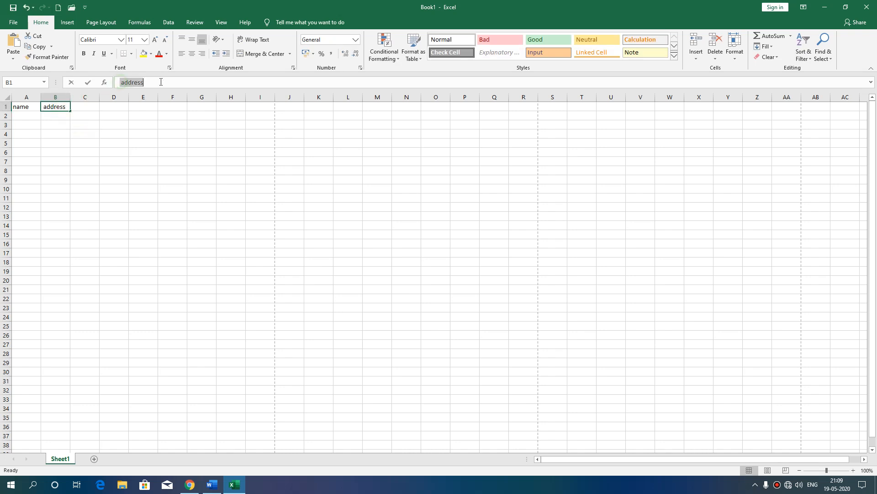
# Step: Erase the text of cell B1 through the formula bar and reselect the cell to check it
pyautogui.click(147, 142)
pyautogui.click(65, 108)
pyautogui.click(150, 82)
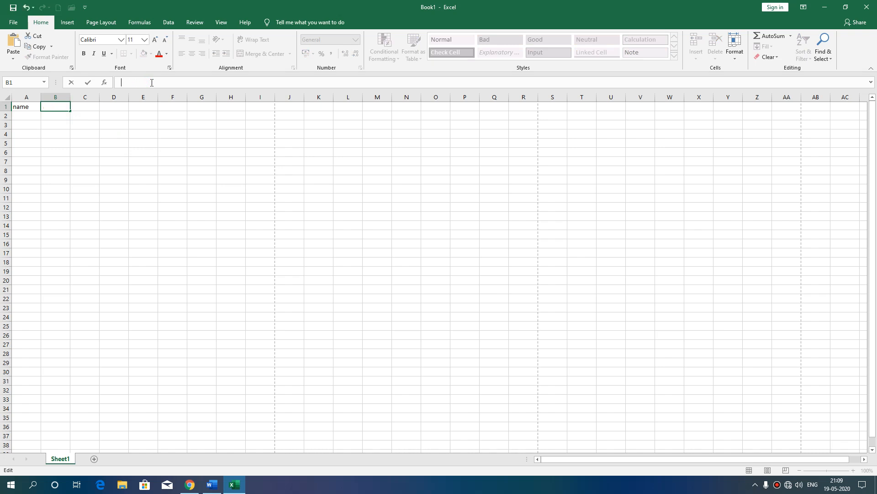
pyautogui.click(97, 138)
pyautogui.click(53, 106)
# Step: Select cells such as B9, B4, D4 and D7 in turn and check each cell's reference in the Name Box
pyautogui.click(53, 180)
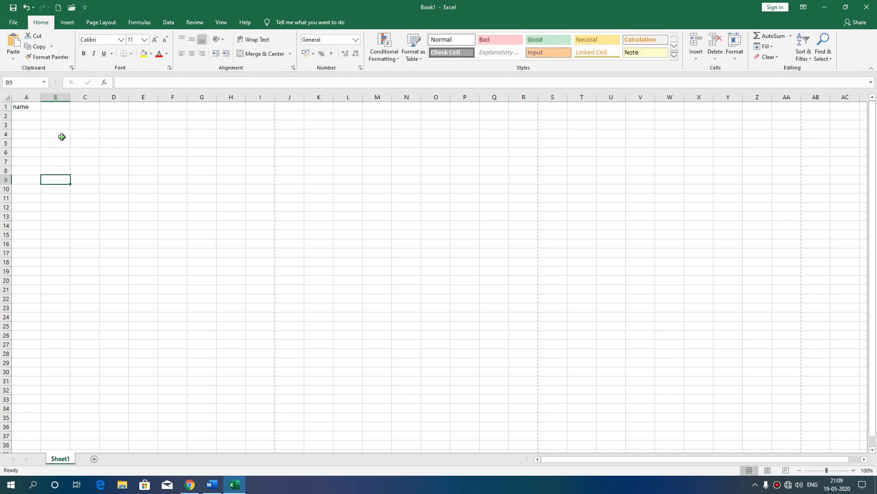
pyautogui.click(62, 137)
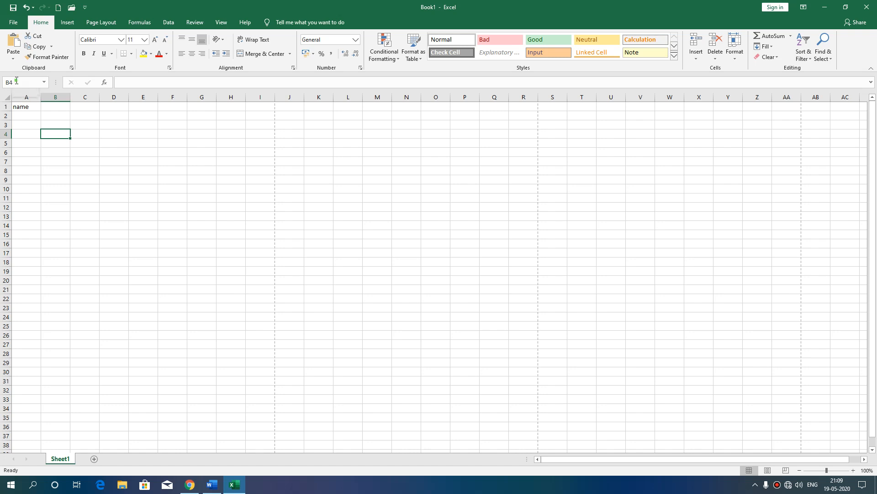
pyautogui.click(17, 81)
pyautogui.click(122, 178)
pyautogui.click(105, 136)
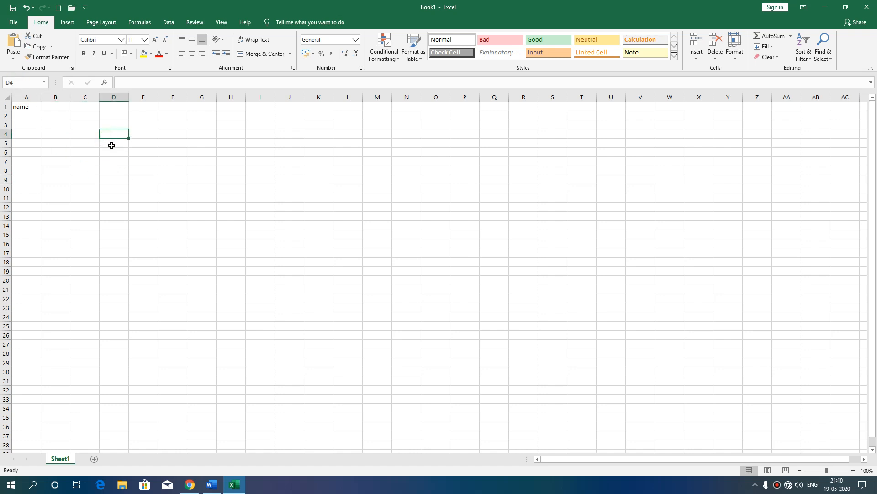
pyautogui.click(119, 164)
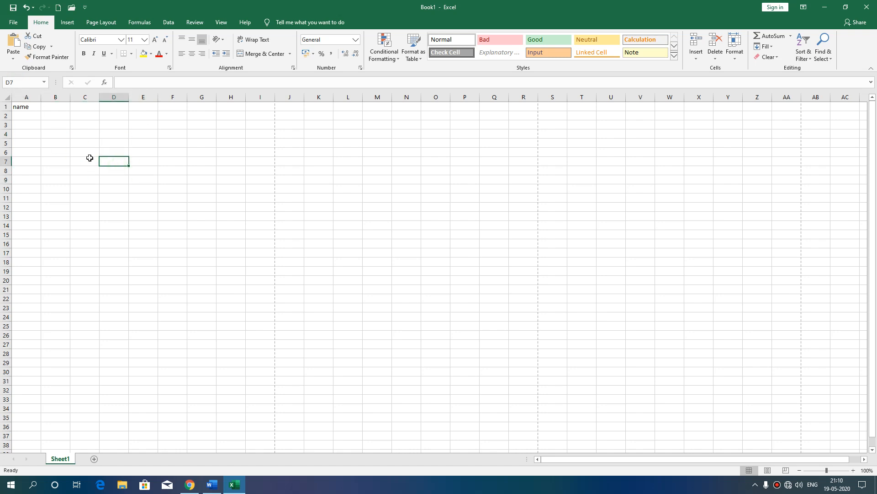
pyautogui.click(21, 83)
# Step: Select cells C6, E12 and E15 and relate each cell's reference to its column letter and row number
pyautogui.click(78, 155)
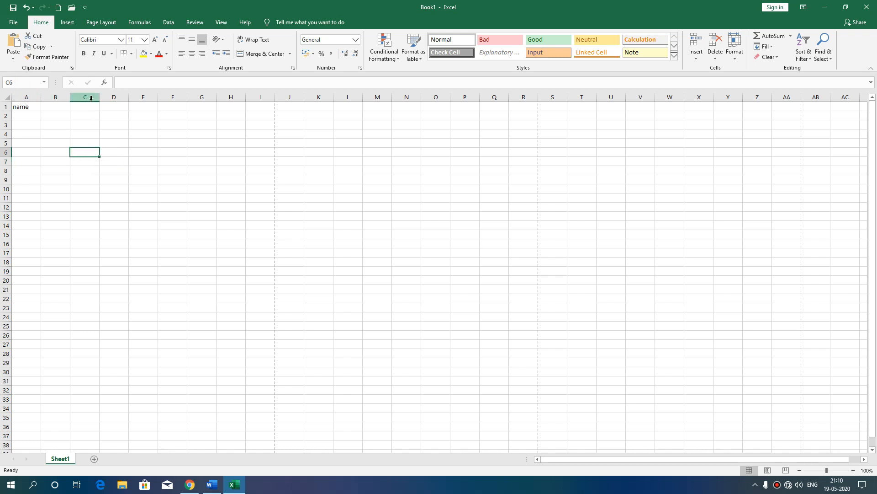
pyautogui.click(81, 152)
pyautogui.click(141, 205)
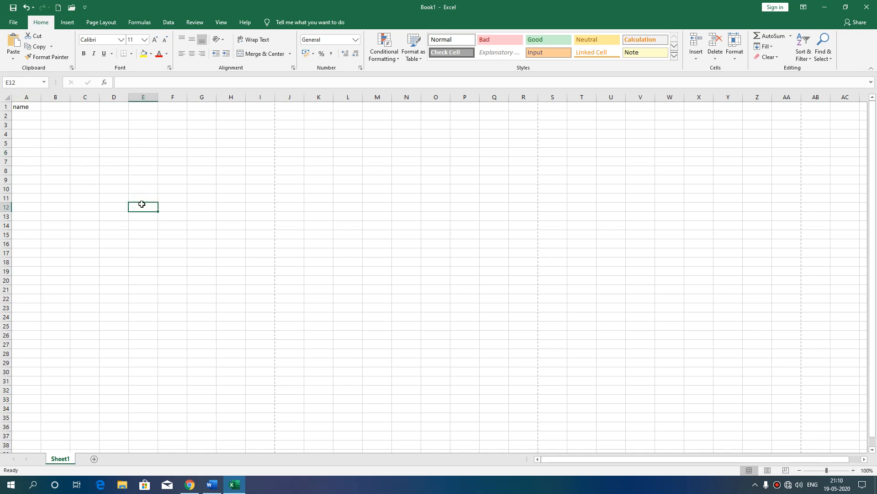
pyautogui.click(133, 236)
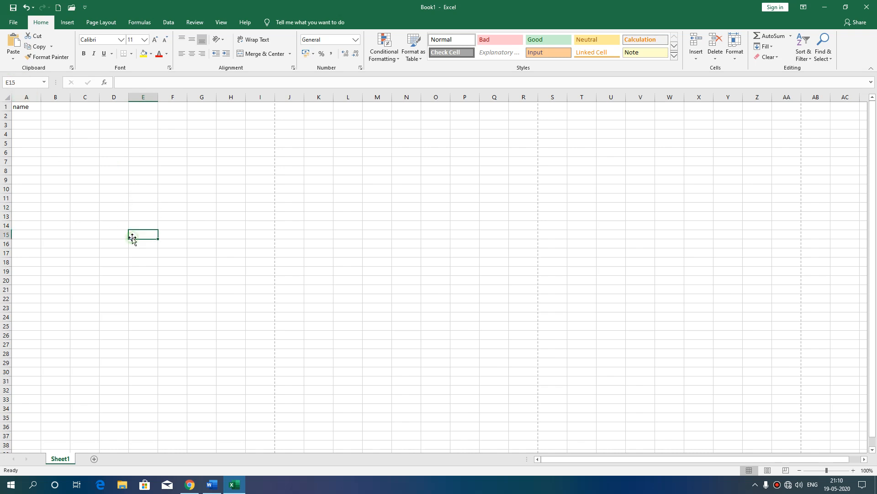
# Step: Select columns A, B, C and D one after another, and return to column A
pyautogui.click(27, 94)
pyautogui.click(55, 94)
pyautogui.click(84, 94)
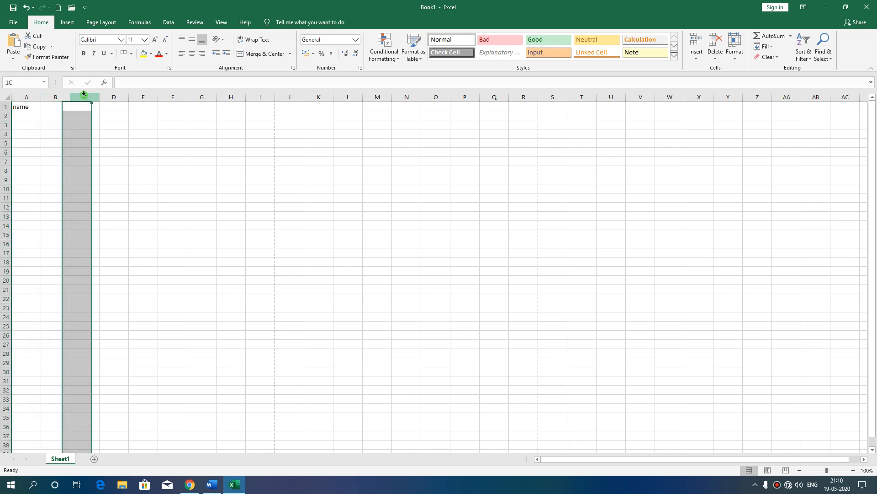
pyautogui.click(115, 93)
pyautogui.click(26, 95)
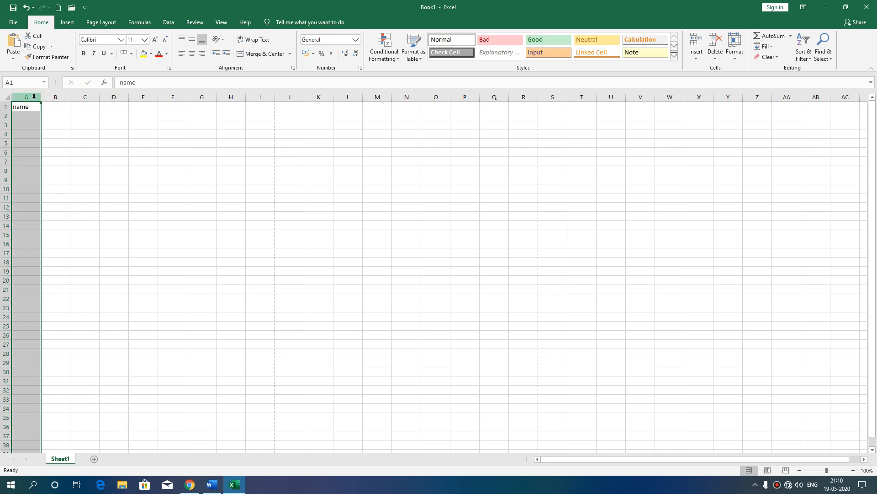
# Step: Jump to the last column of the worksheet and back to the first column, twice, to examine the column range
pyautogui.press('Right')
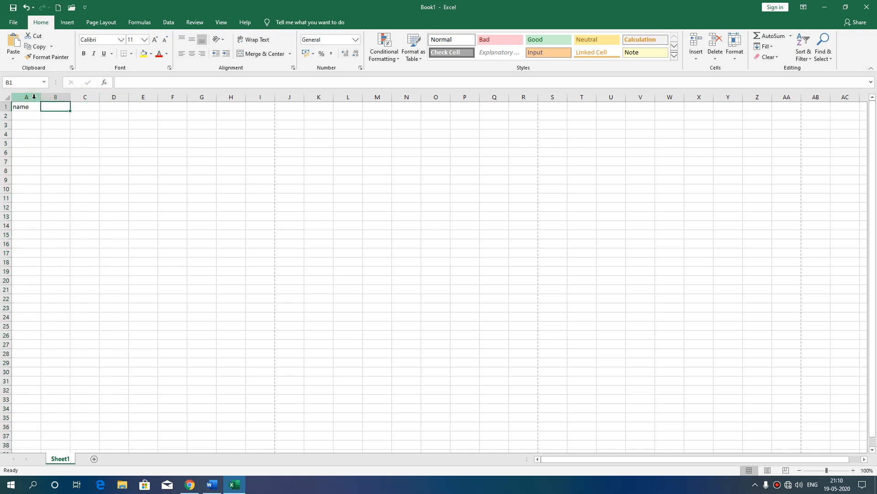
pyautogui.hotkey('ctrl', 'Right')
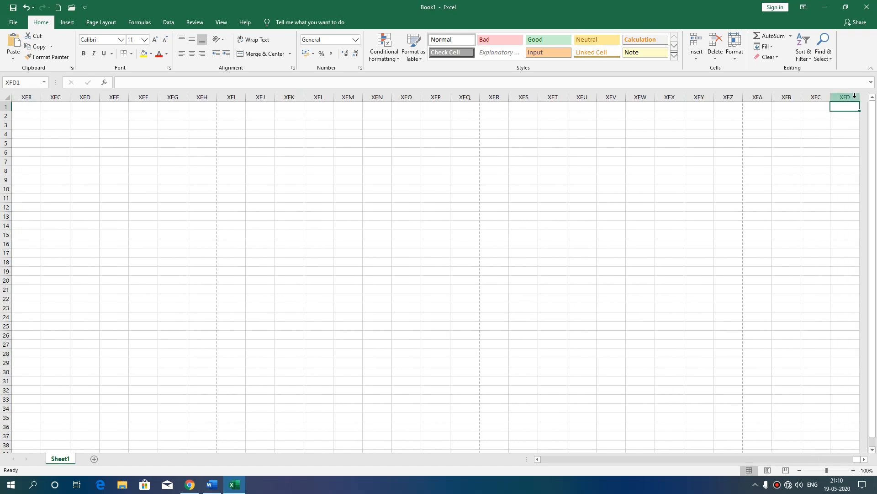
pyautogui.click(591, 115)
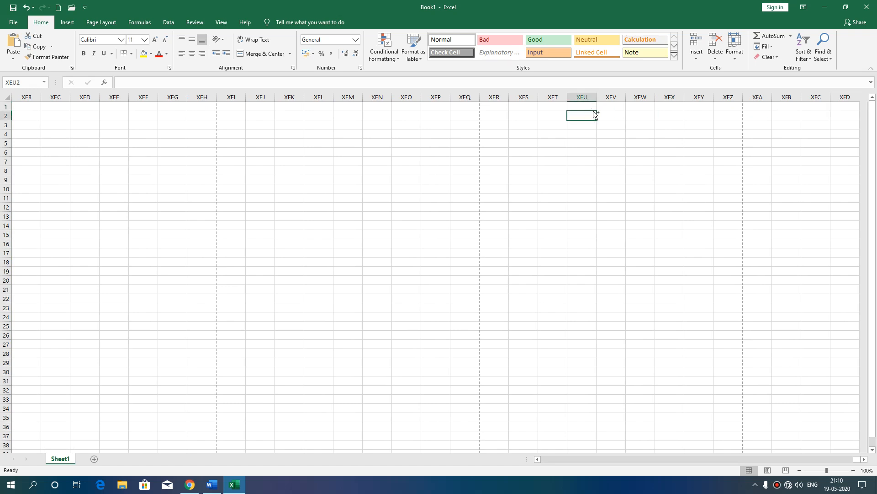
pyautogui.hotkey('ctrl', 'Left')
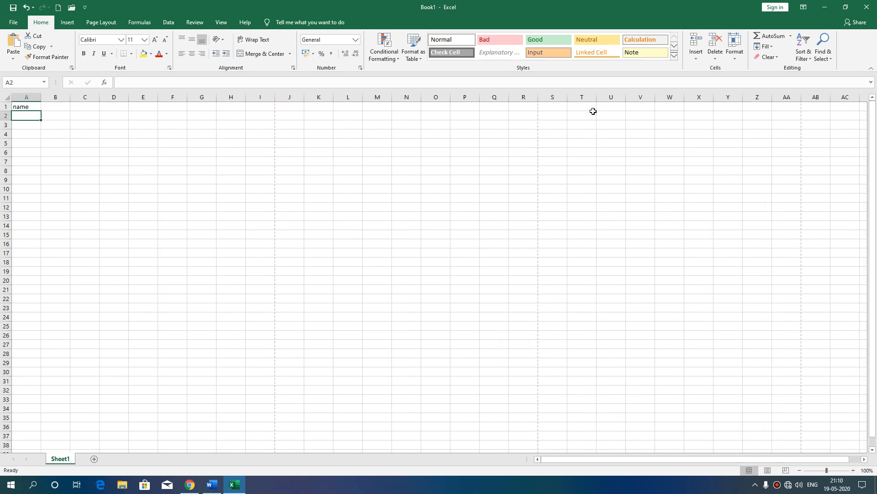
pyautogui.hotkey('ctrl', 'Right')
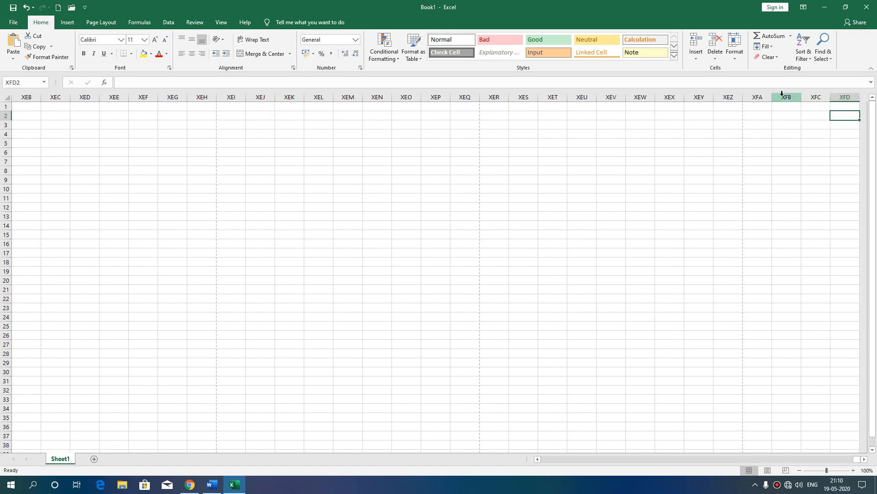
pyautogui.hotkey('ctrl', 'Left')
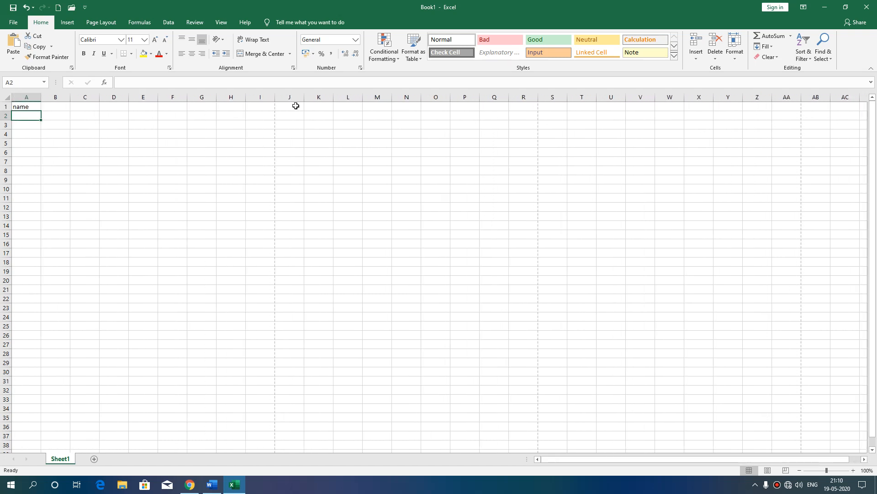
# Step: Examine how the column letters continue after Z by selecting Z1, AA1 and AB1, and return to cell A1
pyautogui.click(767, 109)
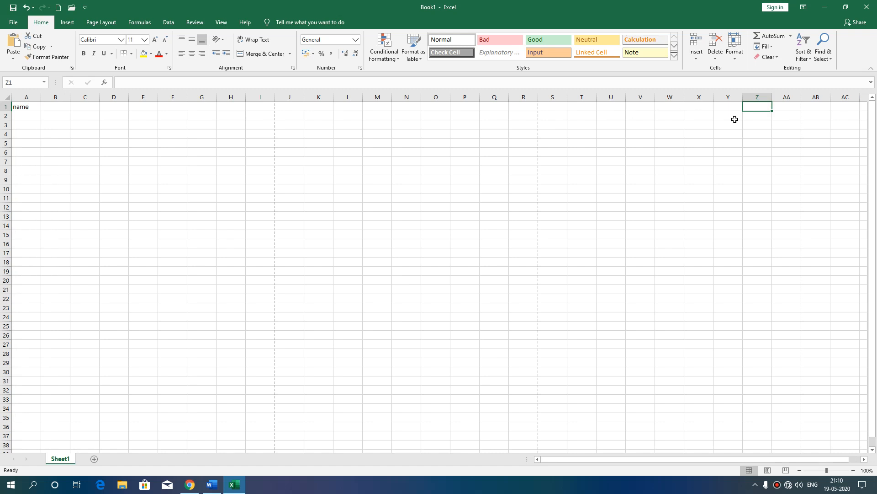
pyautogui.click(784, 106)
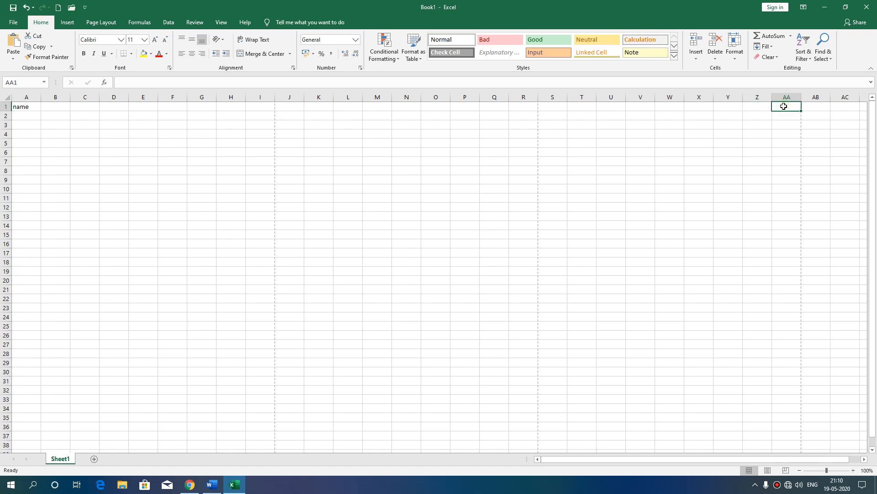
pyautogui.click(816, 104)
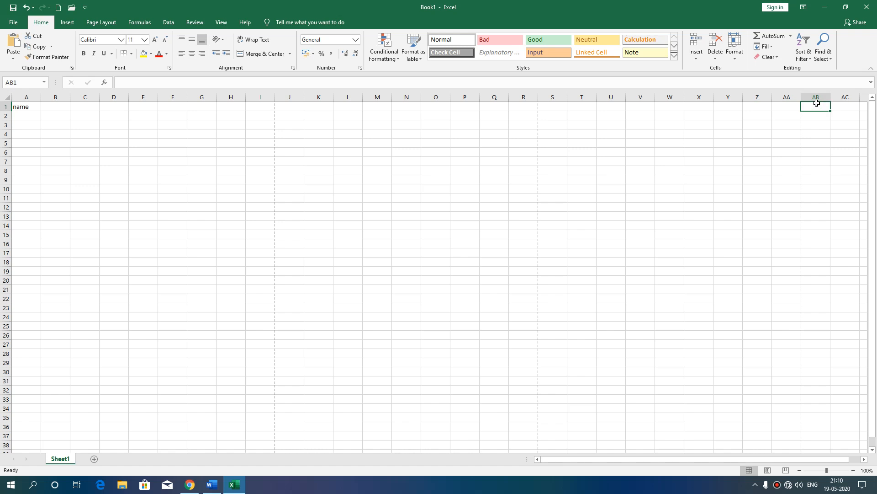
pyautogui.hotkey('ctrl', 'Right')
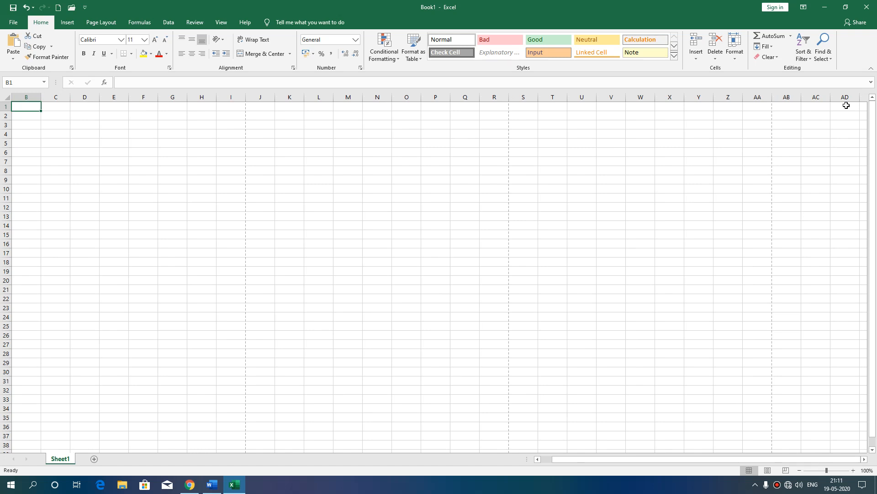
pyautogui.press('Left')
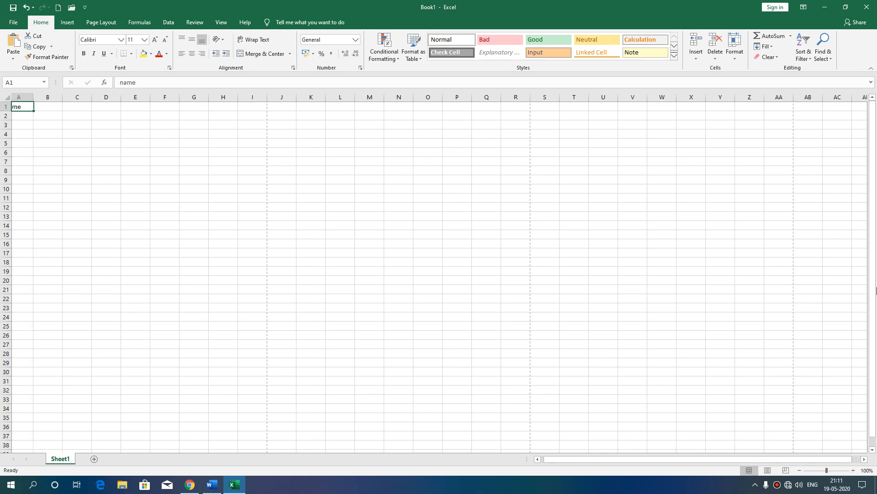
# Step: Demonstrate selecting whole columns with column A, column C and a range of adjacent columns, ending on cell D4
pyautogui.click(26, 97)
pyautogui.click(83, 95)
pyautogui.moveTo(91, 92); pyautogui.dragTo(183, 93)
pyautogui.click(126, 135)
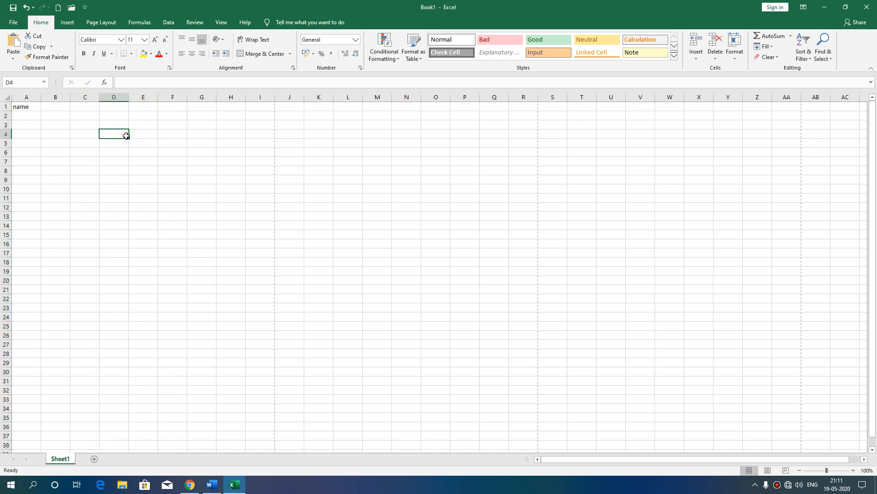
# Step: Select row 1 to show a whole row, and delete the "name" entry from cell A1
pyautogui.click(5, 106)
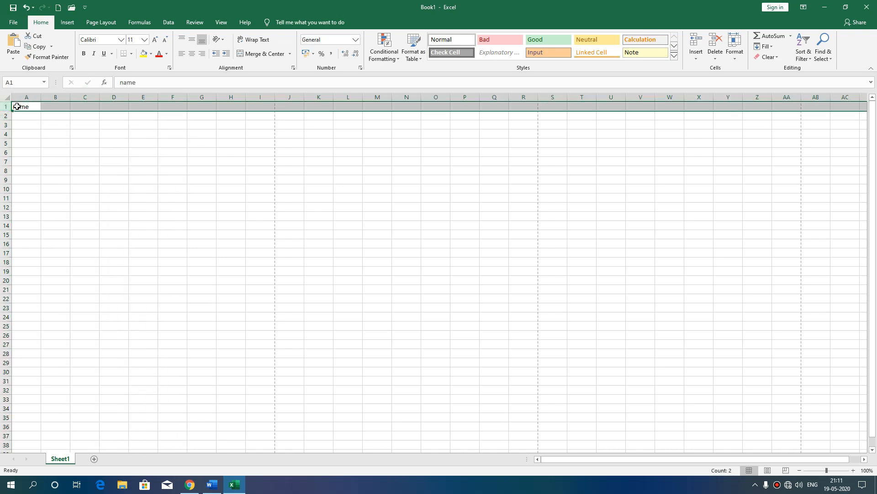
pyautogui.click(26, 106)
pyautogui.press('Delete')
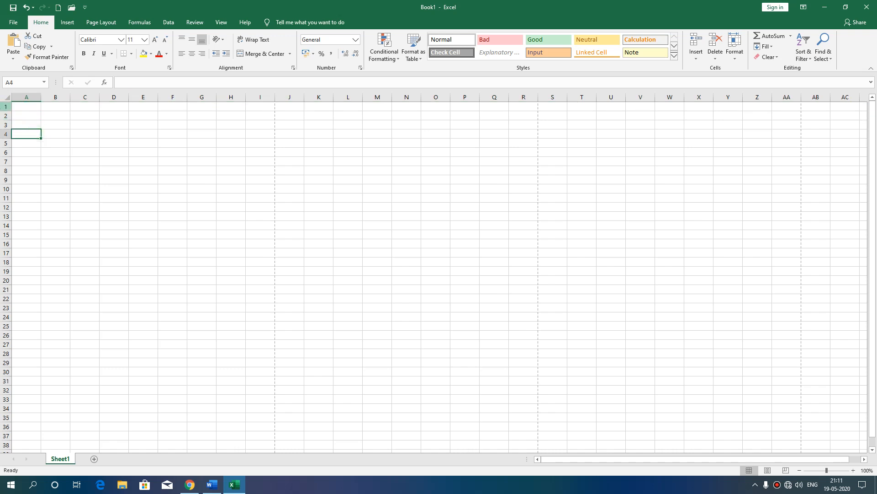
# Step: Demonstrate selecting whole rows with row 1 and row 3, ending on cell A5
pyautogui.click(5, 106)
pyautogui.moveTo(4, 114); pyautogui.dragTo(6, 133)
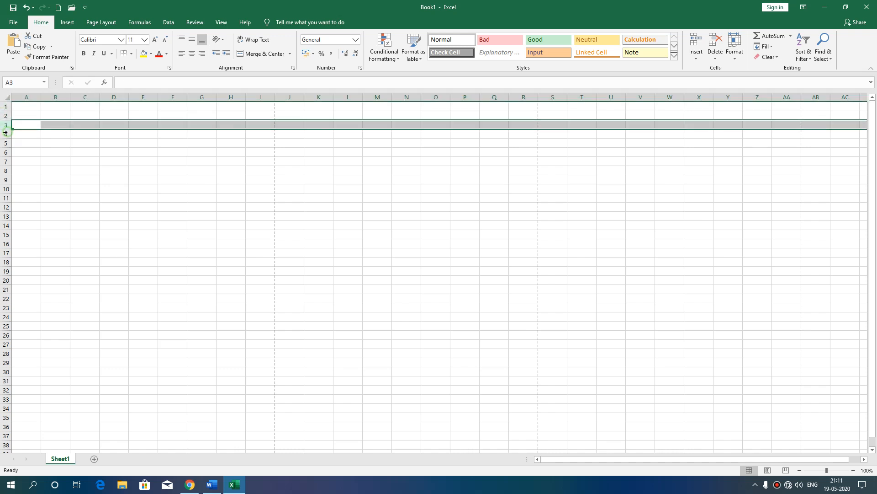
pyautogui.click(5, 106)
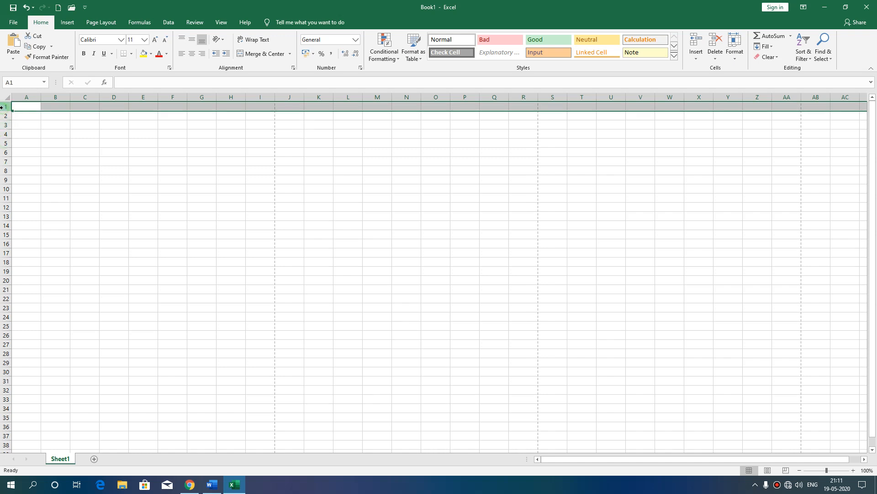
pyautogui.click(26, 142)
# Step: Jump to the last row of the worksheet to examine the row range, and return to cell A1
pyautogui.moveTo(5, 109); pyautogui.dragTo(6, 109)
pyautogui.click(4, 109)
pyautogui.hotkey('ctrl', 'Down')
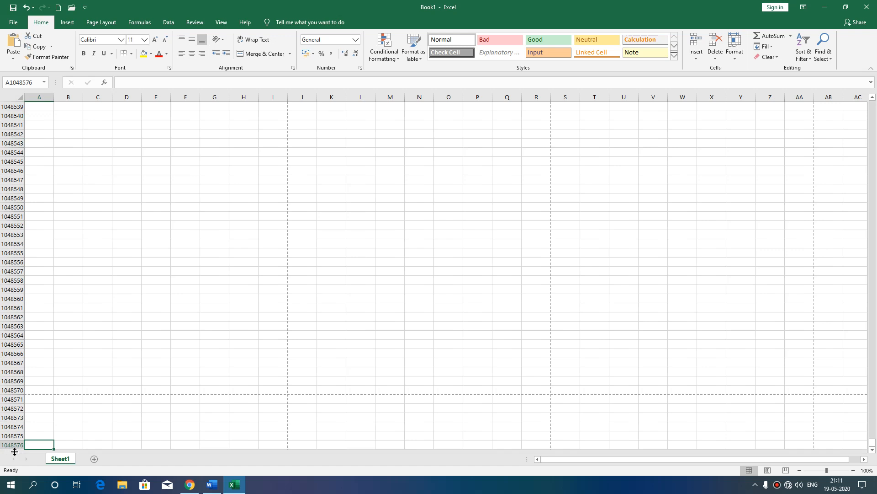
pyautogui.click(9, 448)
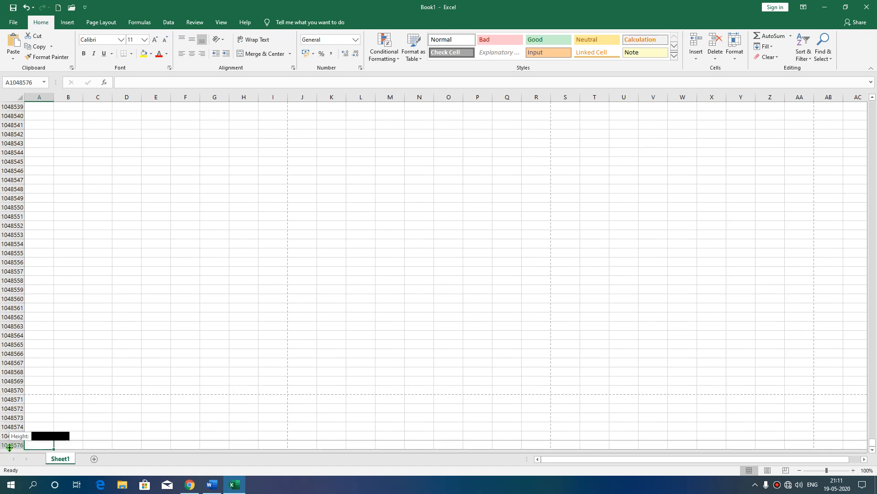
pyautogui.click(68, 429)
pyautogui.click(28, 446)
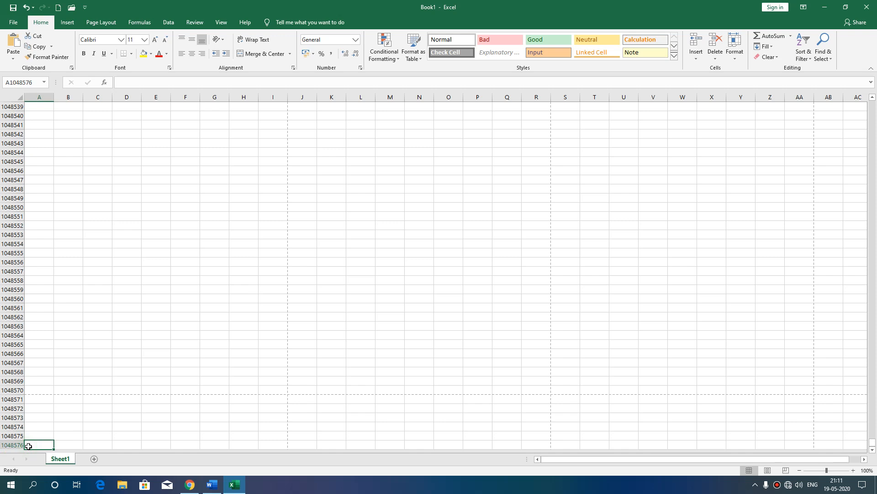
pyautogui.hotkey('ctrl', 'Home')
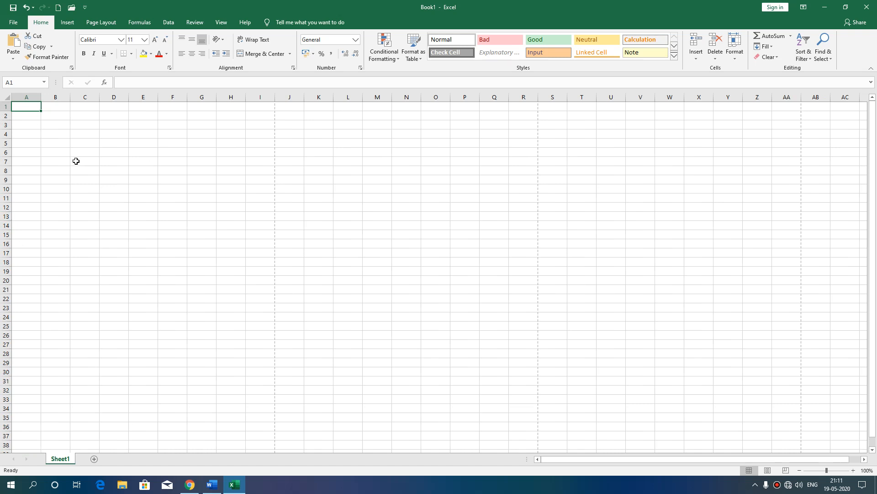
# Step: Jump from cell A1 to the last row and back, and to the last column and back
pyautogui.click(35, 114)
pyautogui.click(34, 109)
pyautogui.hotkey('ctrl', 'Down')
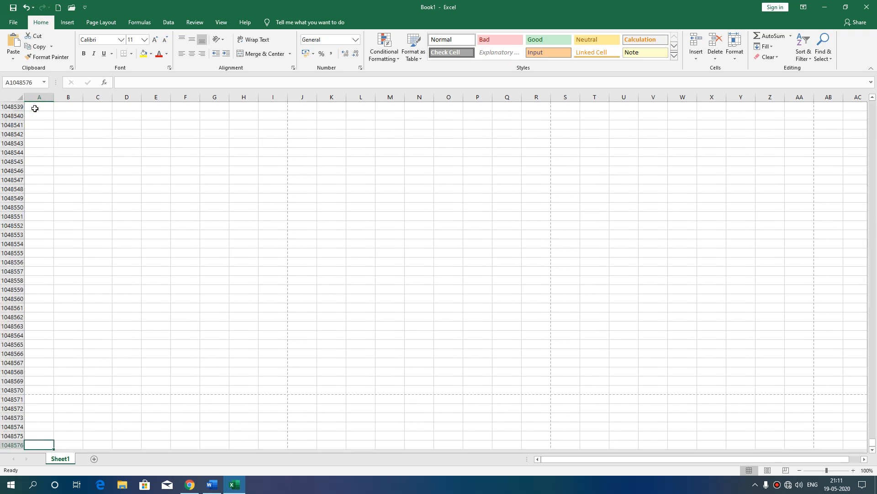
pyautogui.hotkey('ctrl', 'Up')
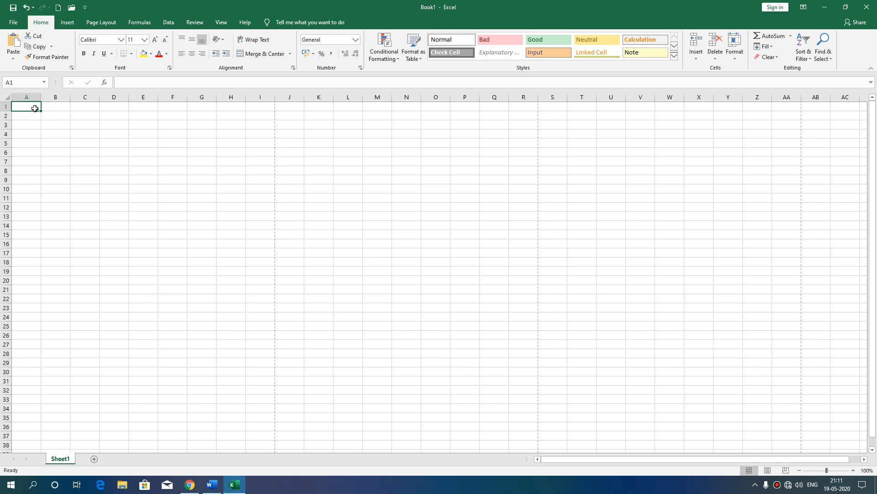
pyautogui.press('Right')
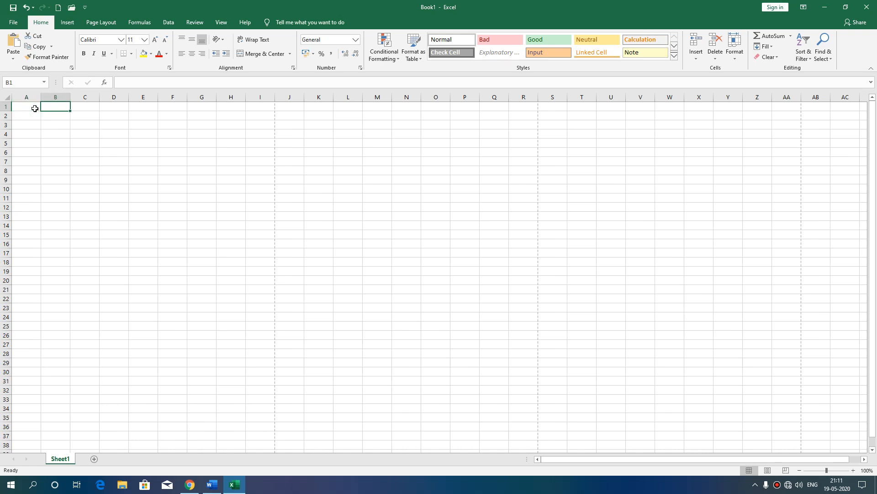
pyautogui.hotkey('ctrl', 'Right')
pyautogui.hotkey('ctrl', 'Left')
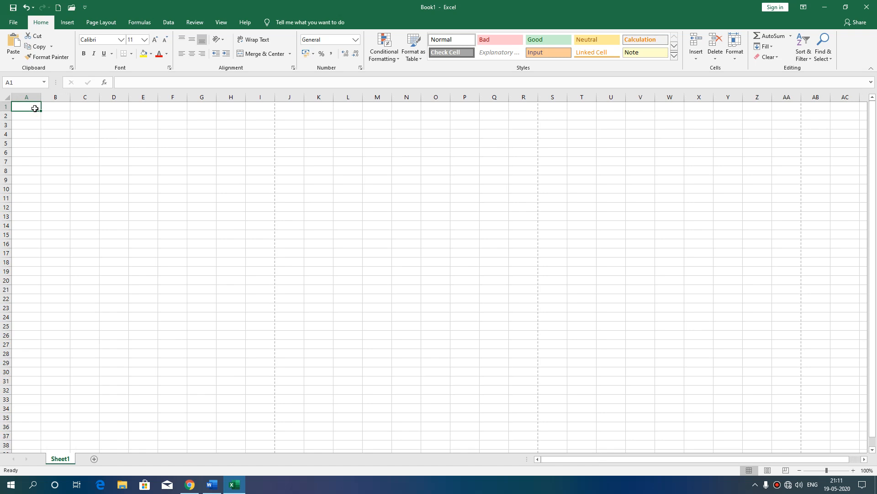
# Step: Show a cell as the intersection of a column and a row by selecting column E, row 5 and cell E5
pyautogui.click(114, 150)
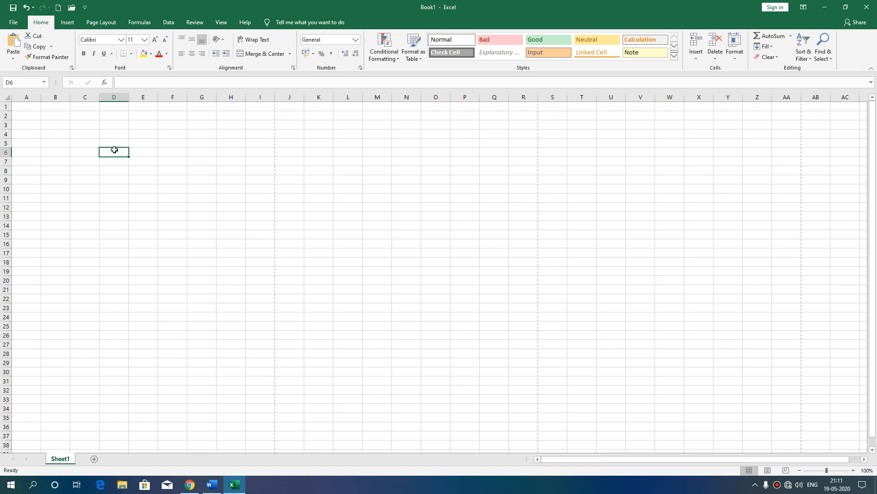
pyautogui.click(165, 154)
pyautogui.click(135, 153)
pyautogui.click(143, 97)
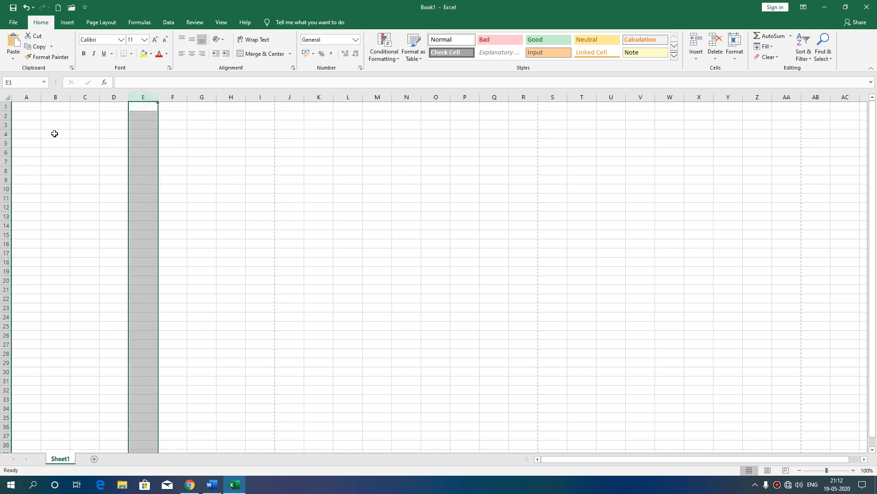
pyautogui.click(6, 142)
pyautogui.click(137, 141)
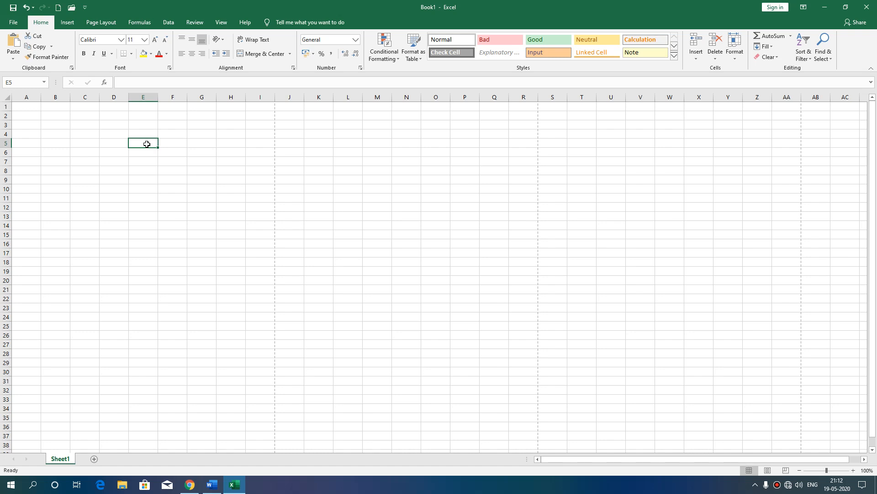
# Step: Select columns E, F and G one after another to show vertical columns, ending on cell G18
pyautogui.click(143, 96)
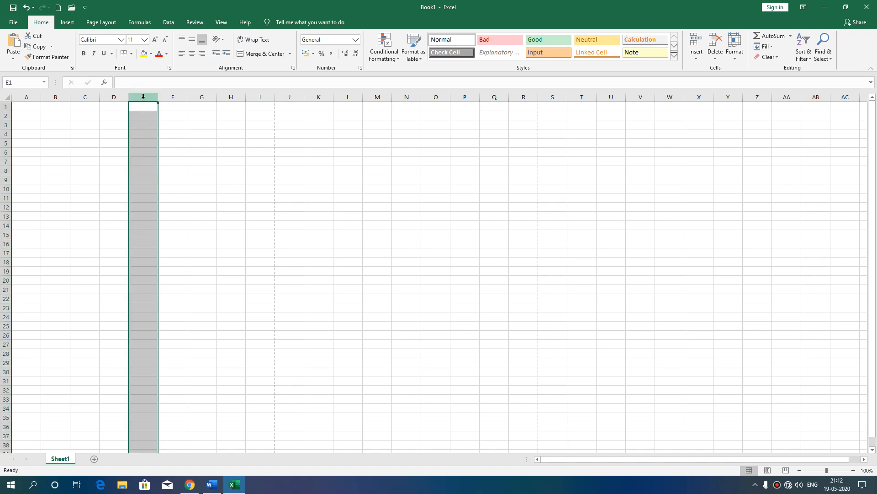
pyautogui.click(173, 97)
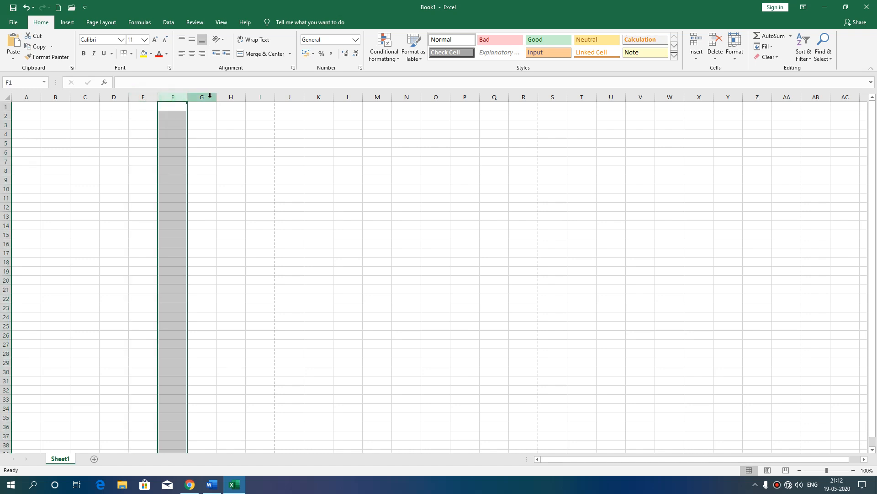
pyautogui.click(210, 95)
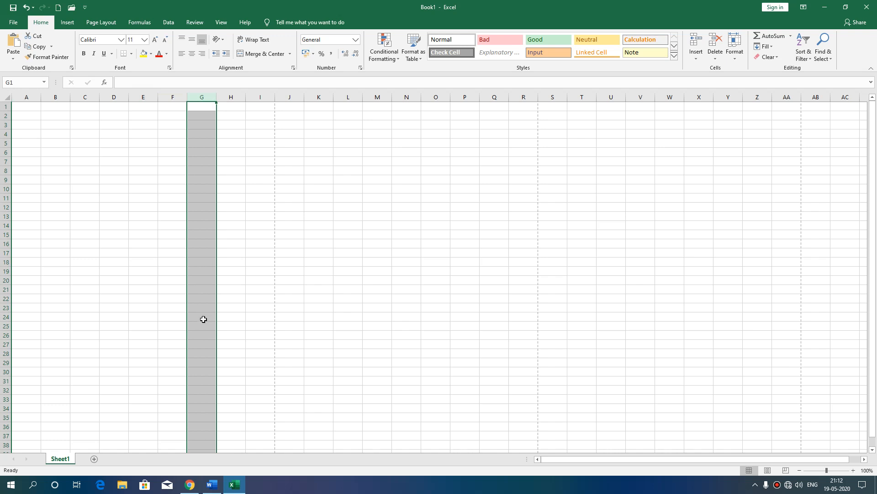
pyautogui.click(197, 262)
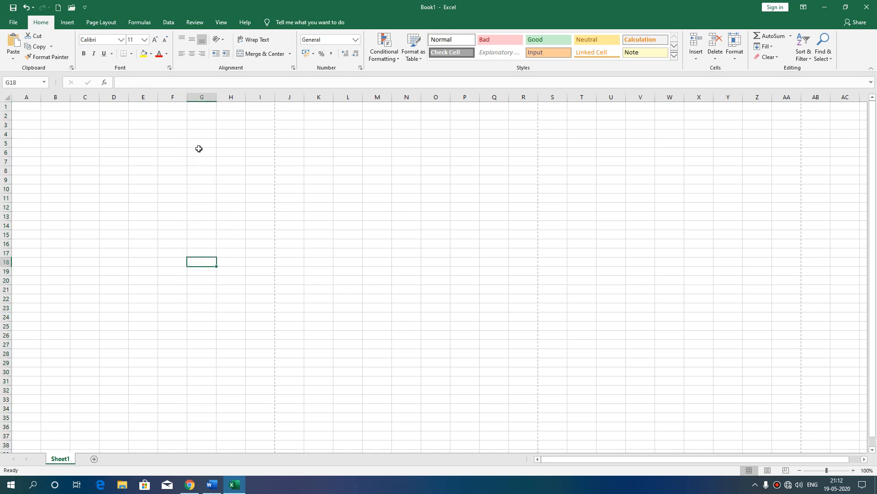
# Step: Select row 4 and row 1 to show horizontal rows, and make row 1 slightly taller
pyautogui.click(196, 136)
pyautogui.click(4, 134)
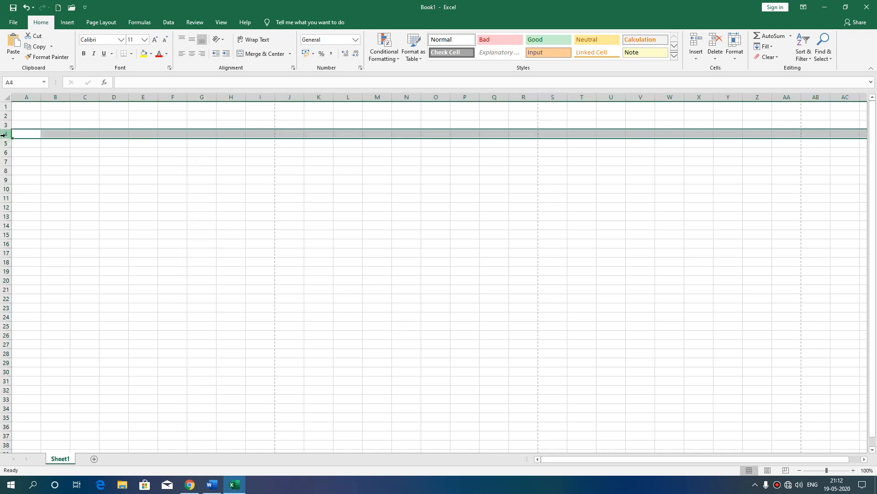
pyautogui.click(4, 107)
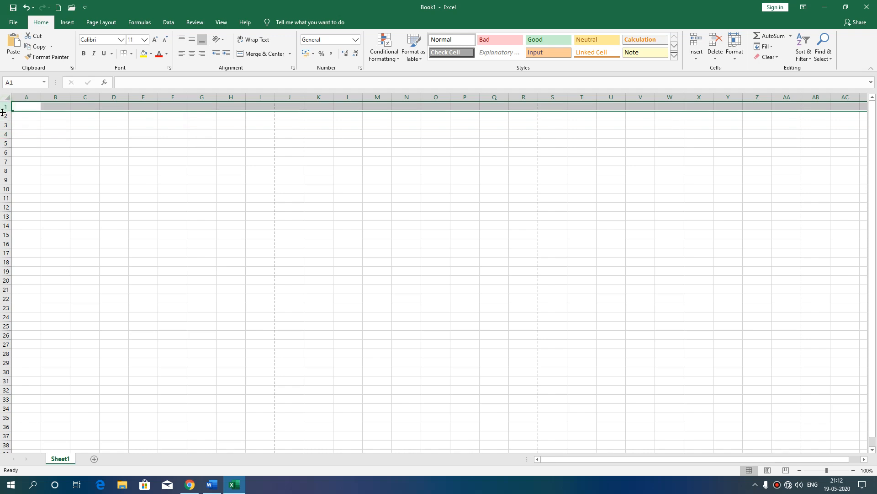
pyautogui.moveTo(3, 112); pyautogui.dragTo(2, 113)
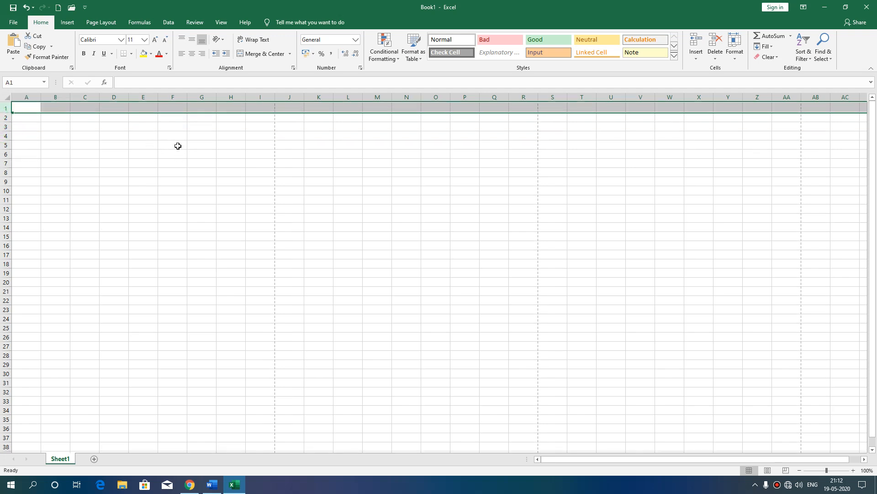
# Step: Show how column E and row 8 meet by selecting each of them and cell E8
pyautogui.click(142, 173)
pyautogui.click(144, 94)
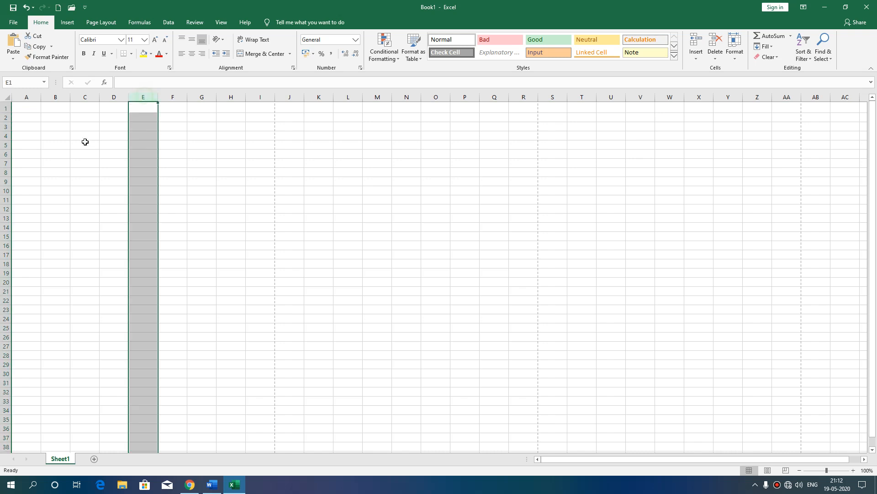
pyautogui.click(5, 172)
pyautogui.click(141, 170)
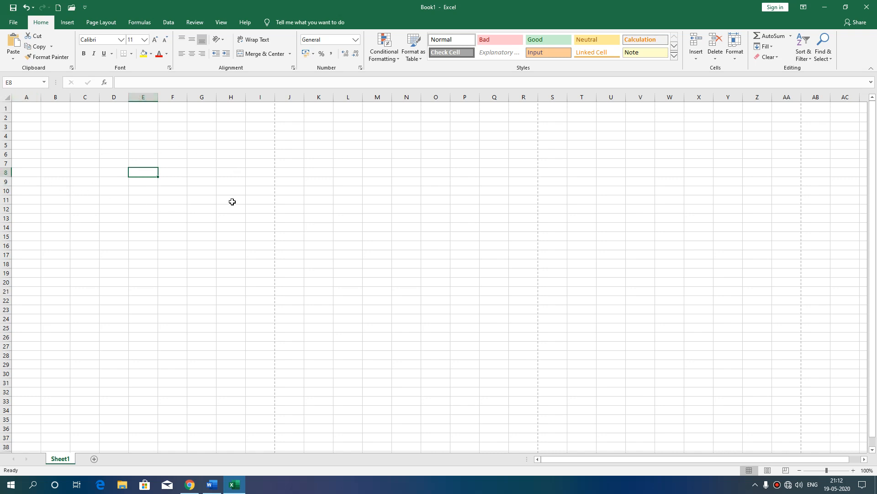
# Step: Select cell L12 to examine its reference, and select the range F11:J23 and its first cell F11
pyautogui.click(350, 212)
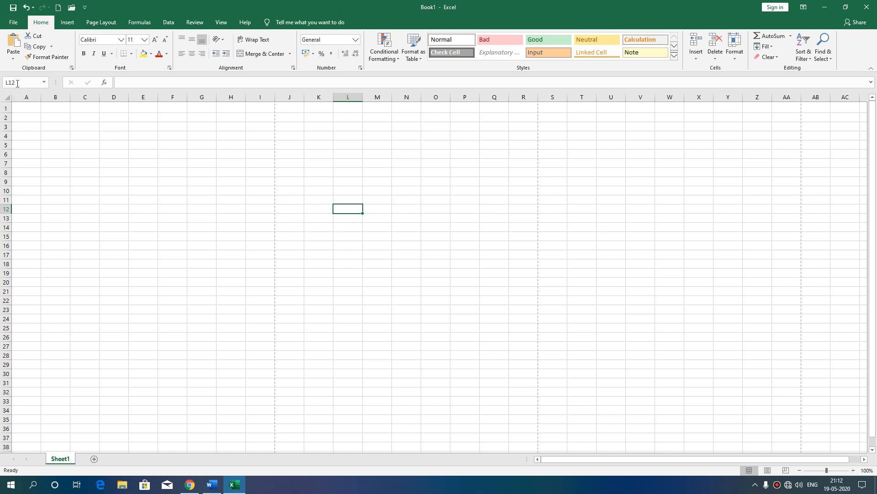
pyautogui.moveTo(176, 201); pyautogui.dragTo(290, 312)
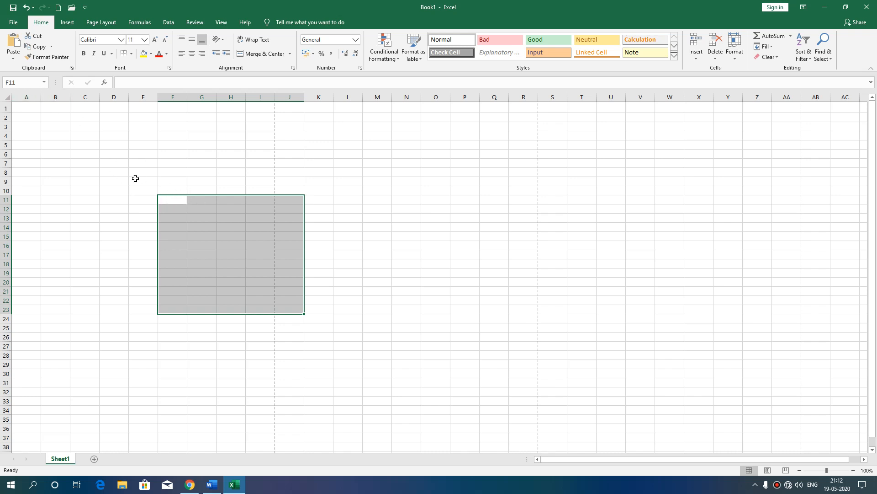
pyautogui.click(171, 198)
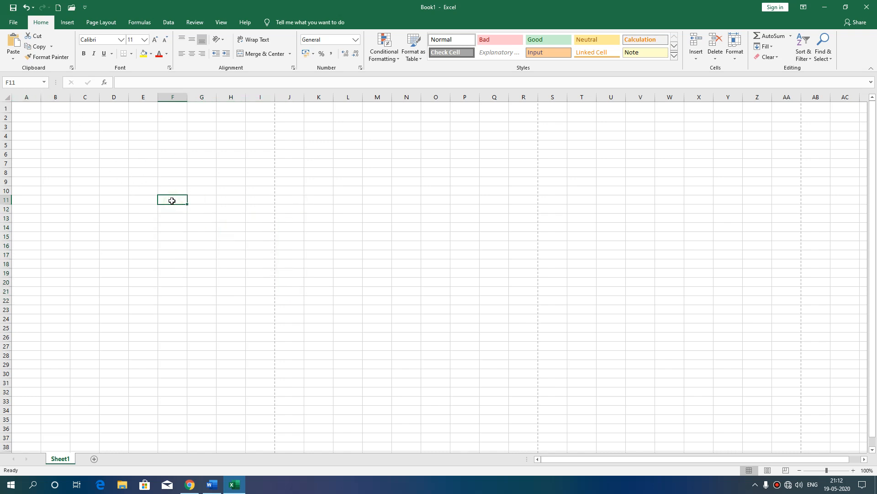
# Step: Select the range E10:J26, enter "rdtrtrgret" in its active cell E10, and delete that entry
pyautogui.moveTo(143, 191); pyautogui.dragTo(283, 329)
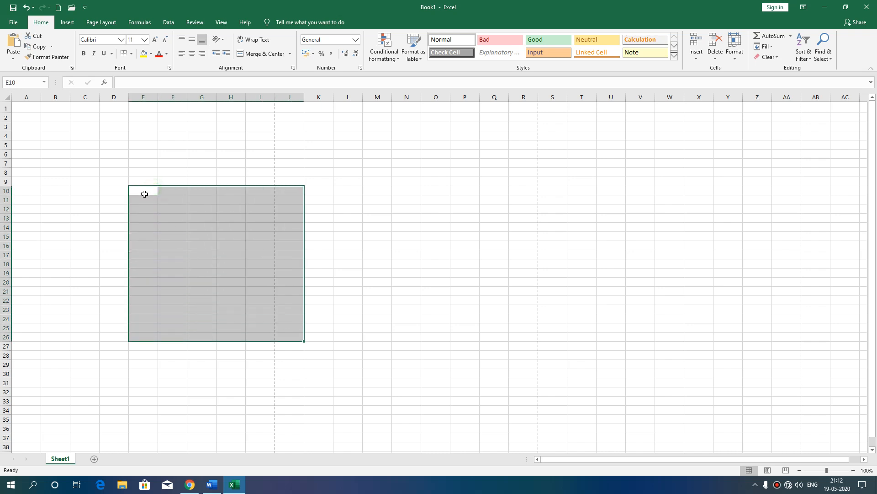
pyautogui.write('rdtrtrgret')
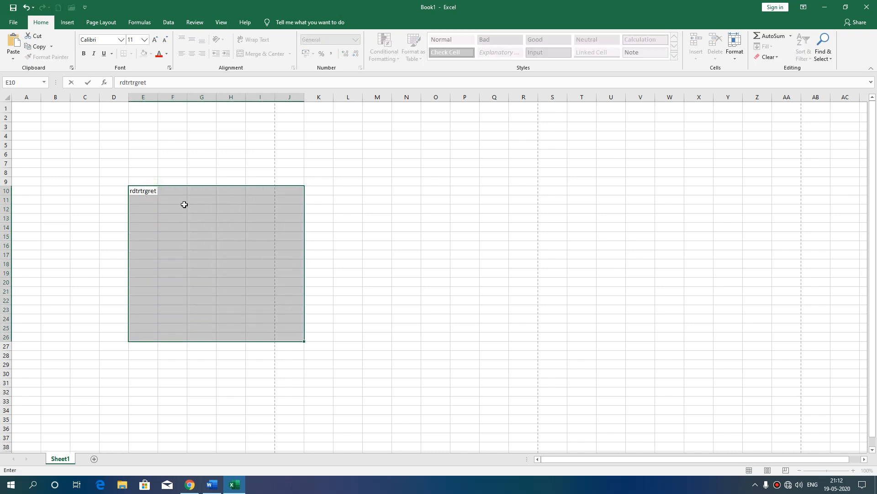
pyautogui.click(331, 217)
pyautogui.click(141, 194)
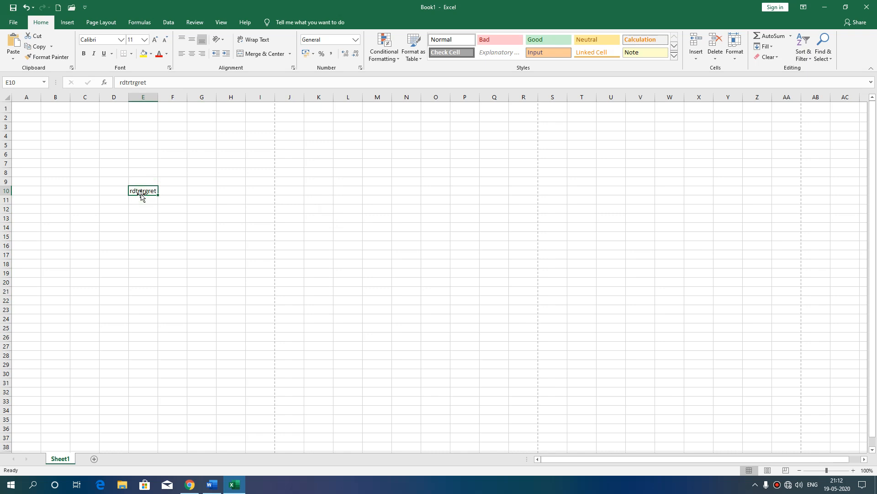
pyautogui.press('Delete')
# Step: Select the ranges D5:J27 and B6:I25 to examine the active cell of each, ending on cell B4
pyautogui.moveTo(111, 145); pyautogui.dragTo(281, 348)
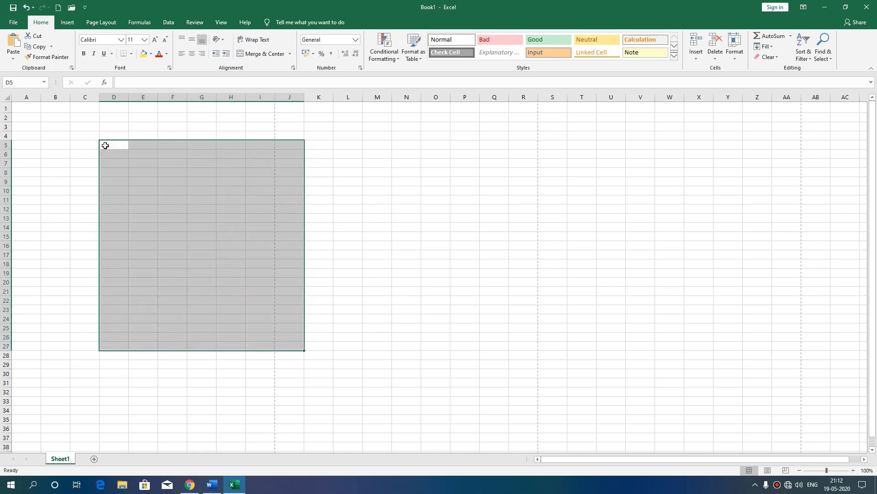
pyautogui.click(76, 163)
pyautogui.moveTo(60, 154); pyautogui.dragTo(272, 329)
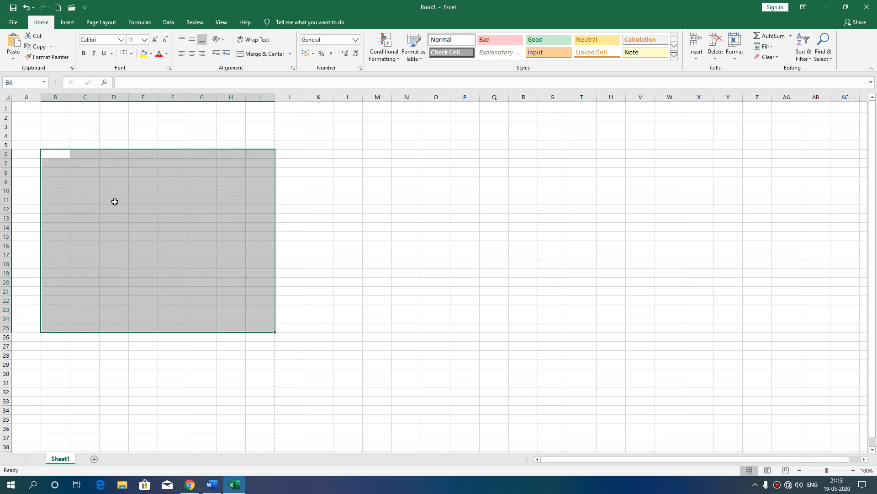
pyautogui.click(56, 154)
pyautogui.click(47, 134)
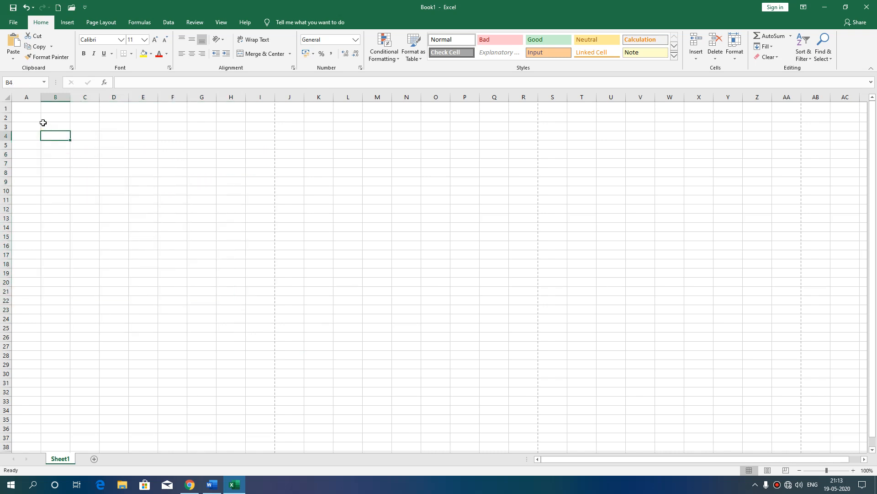
# Step: Enter "fdgdtt" in cell E8 to examine the status bar's mode, and delete the entry
pyautogui.click(144, 207)
pyautogui.click(135, 172)
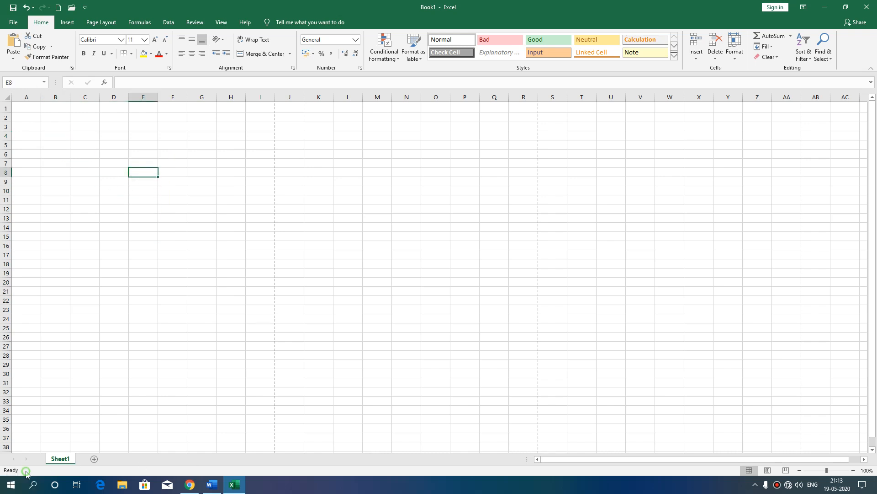
pyautogui.write('fdgdtty')
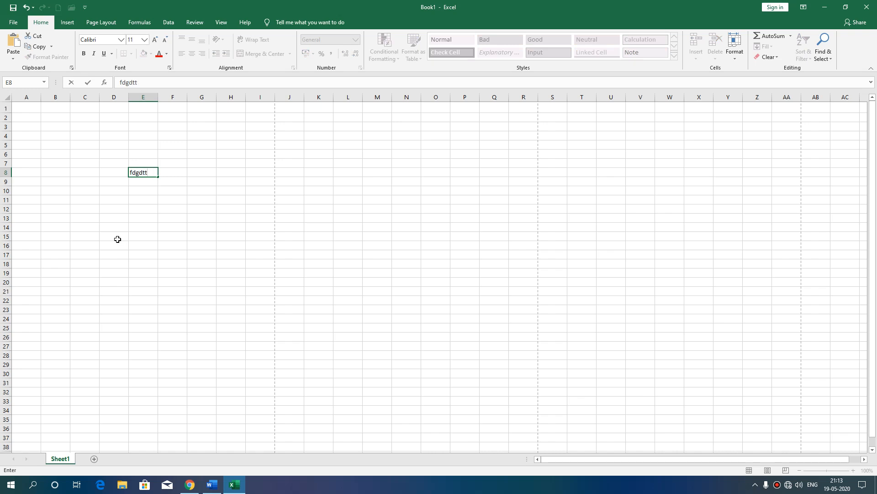
pyautogui.press('Return')
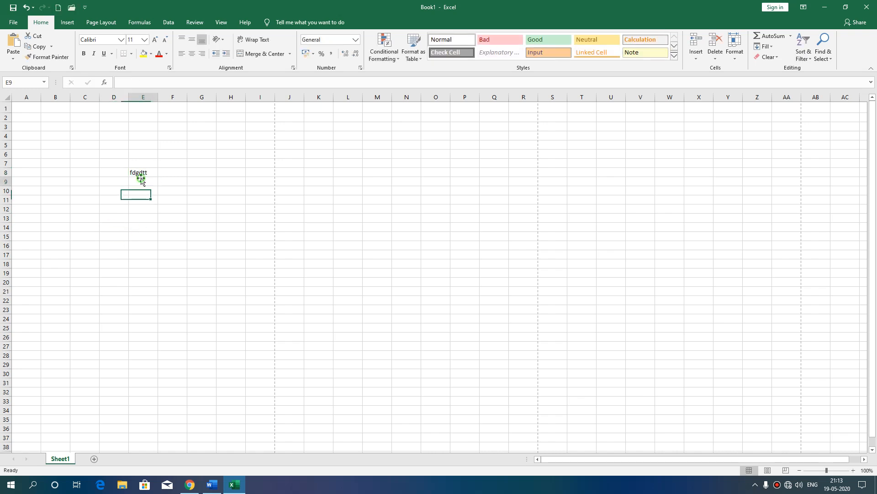
pyautogui.click(141, 173)
pyautogui.press('Delete')
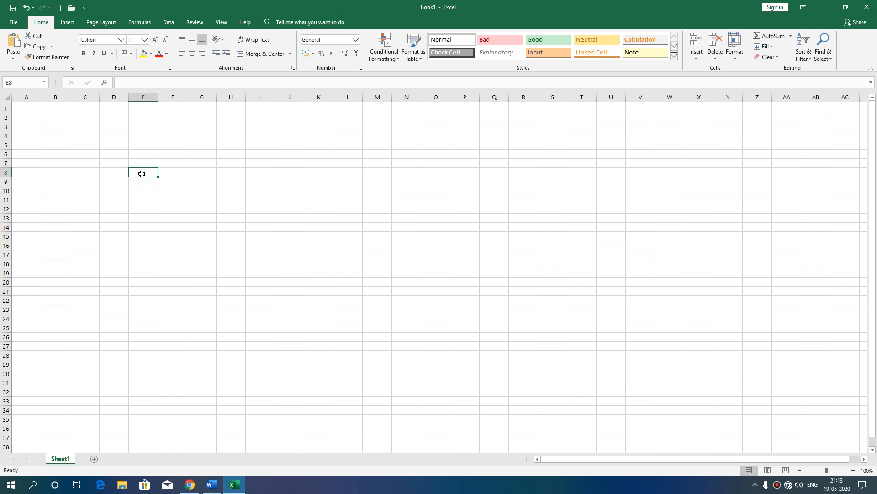
# Step: Enter "lk;lk;lk" in cell C12 and "fgfdhfh" in cell E16, clearing both entries and selecting cell F21
pyautogui.click(89, 208)
pyautogui.write('lk;lk;lk')
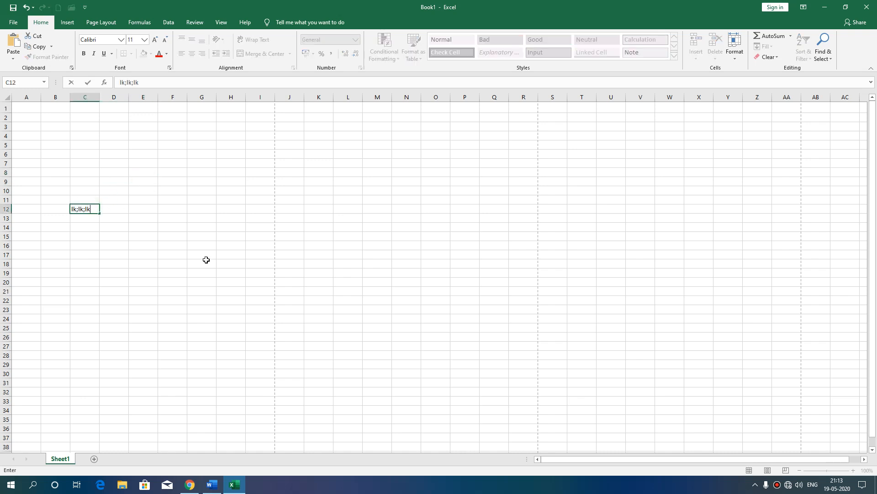
pyautogui.click(155, 245)
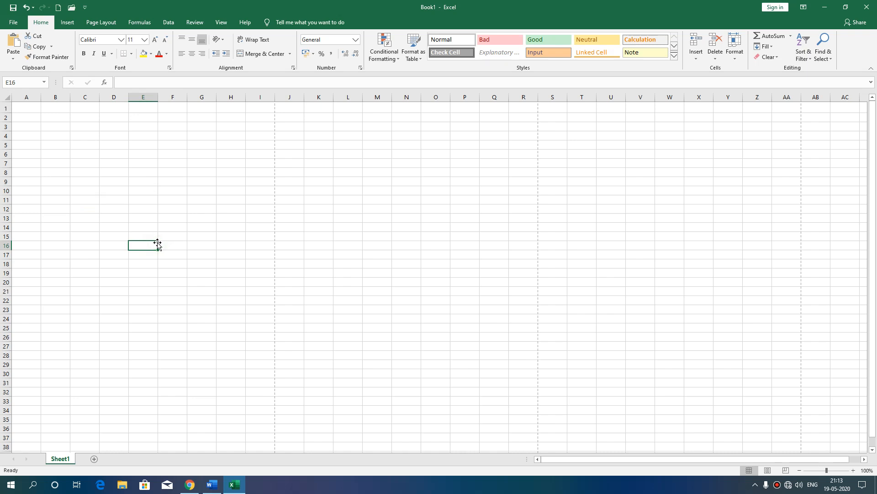
pyautogui.write('fgfdhfh')
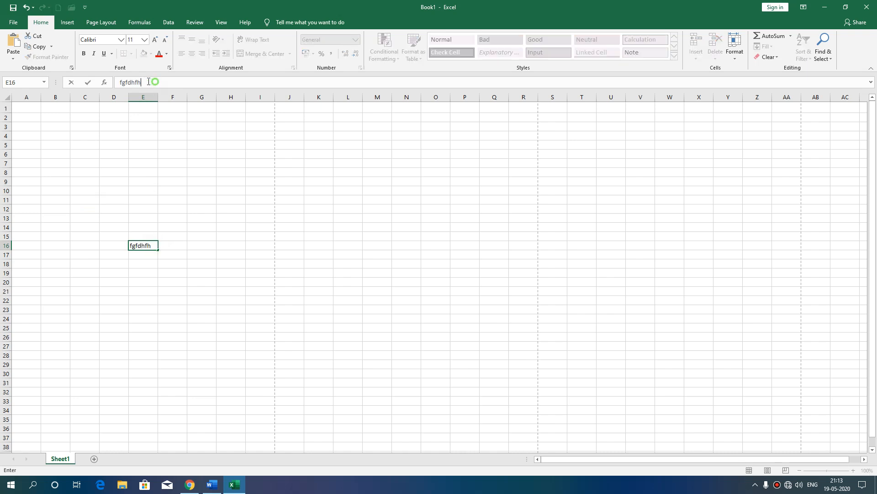
pyautogui.doubleClick(154, 83)
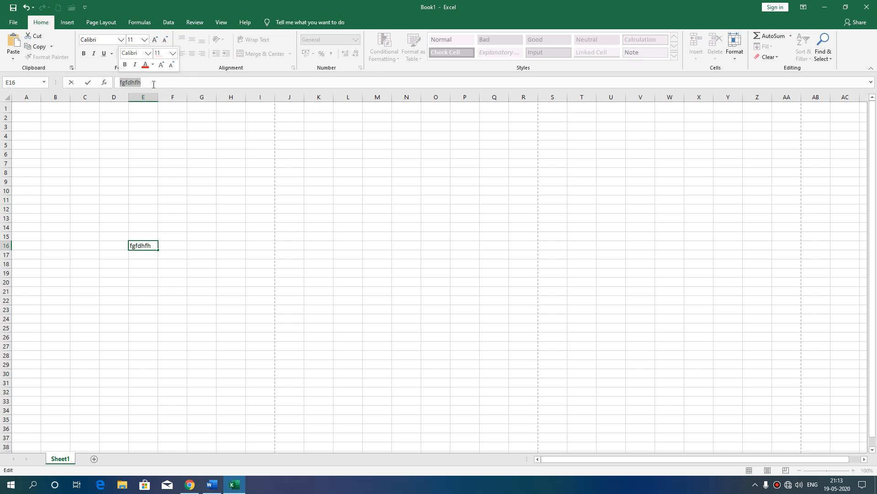
pyautogui.press('BackSpace')
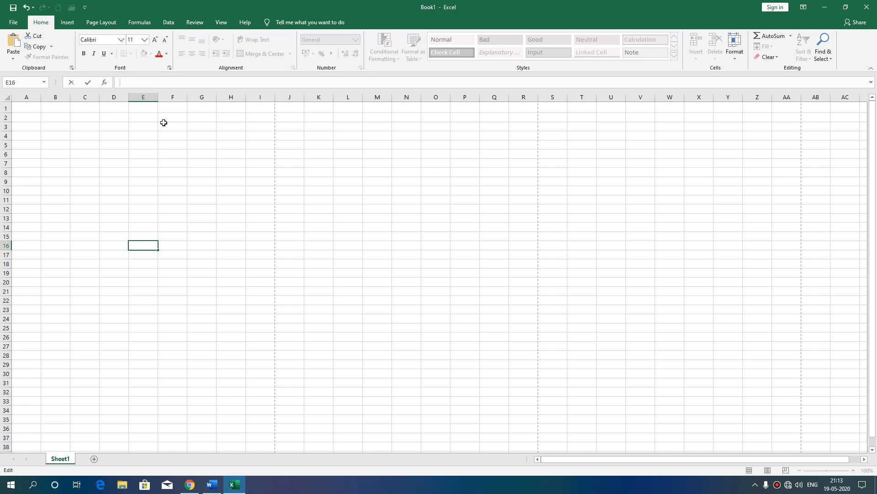
pyautogui.click(180, 289)
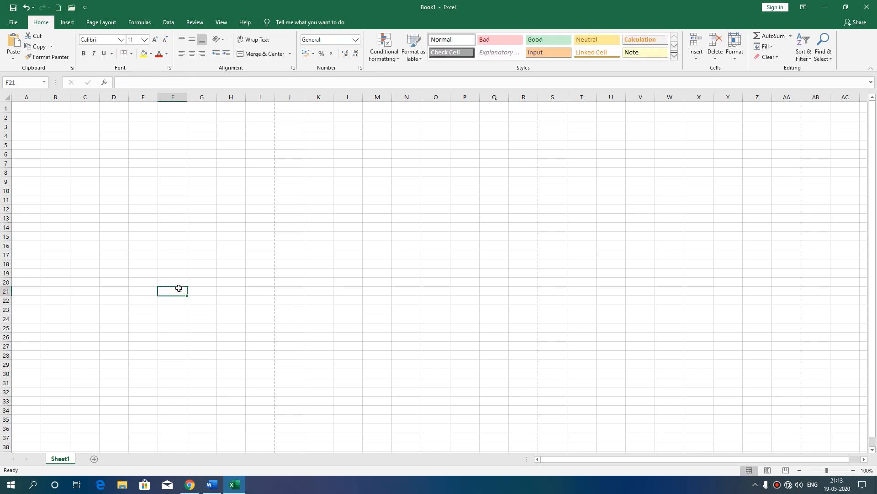
# Step: Apply All Borders to the range A1:S38, and select cell H16 within the bordered area
pyautogui.moveTo(33, 110); pyautogui.dragTo(835, 440)
pyautogui.click(376, 326)
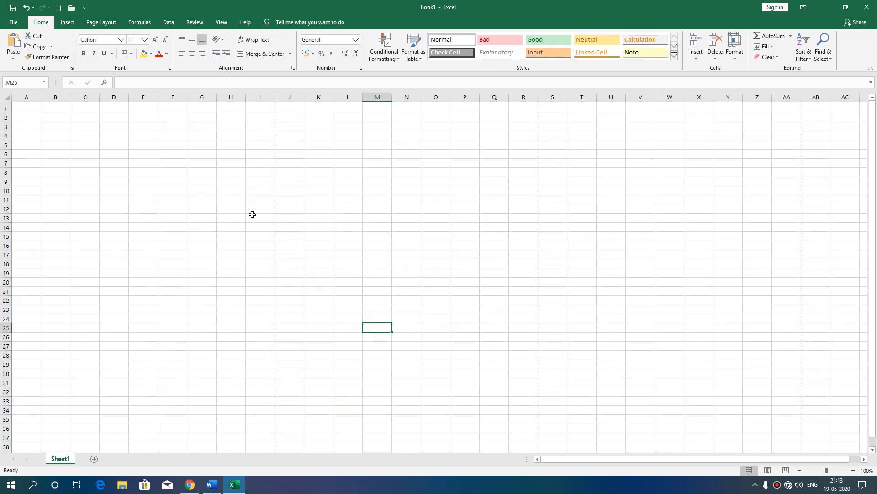
pyautogui.moveTo(34, 108); pyautogui.dragTo(550, 446)
pyautogui.click(131, 53)
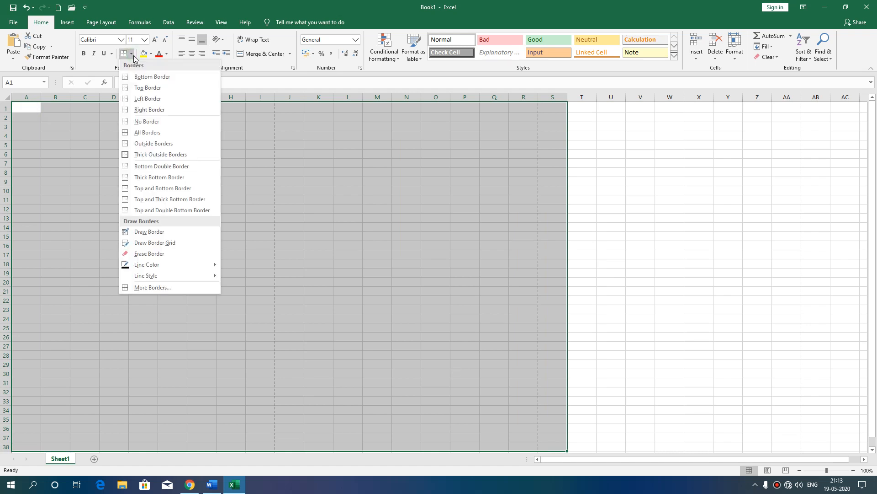
pyautogui.click(147, 132)
pyautogui.click(260, 190)
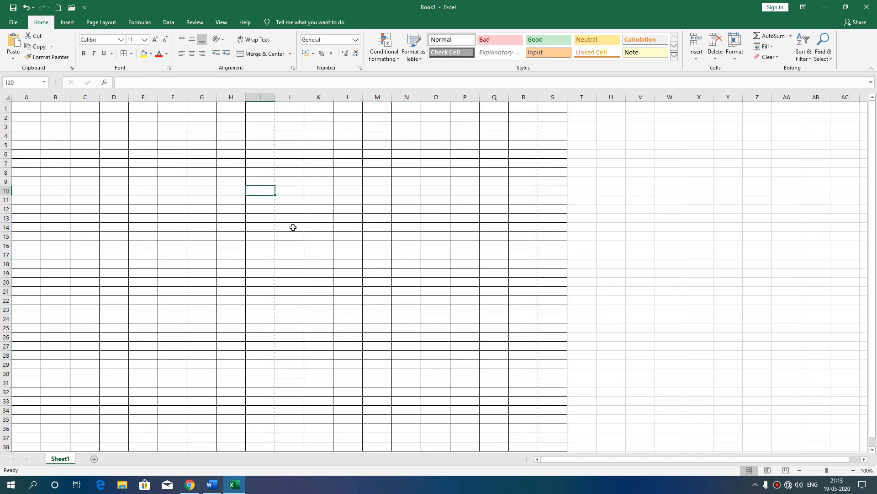
pyautogui.click(26, 113)
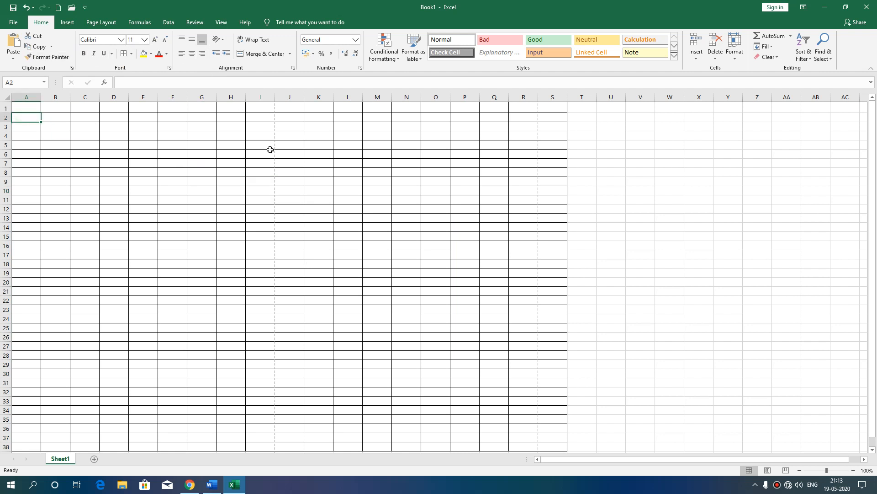
pyautogui.click(231, 244)
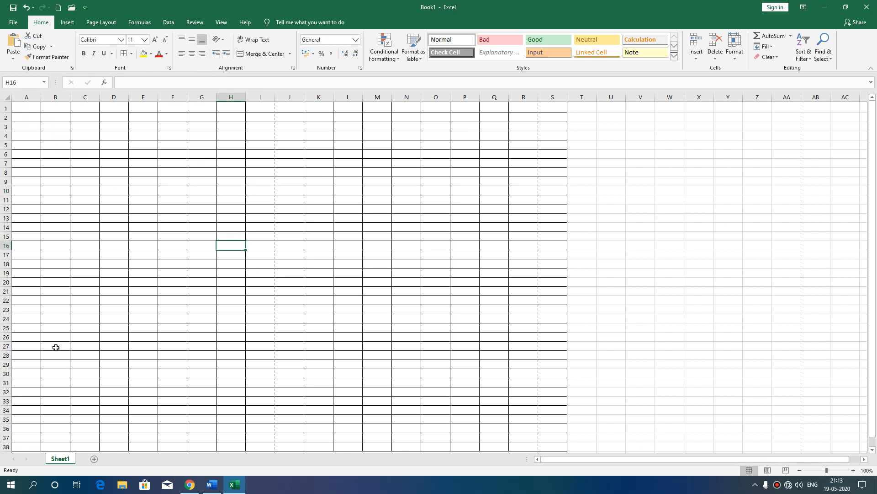
# Step: Add three new worksheets to the workbook after Sheet1
pyautogui.click(64, 459)
pyautogui.click(93, 459)
pyautogui.click(124, 459)
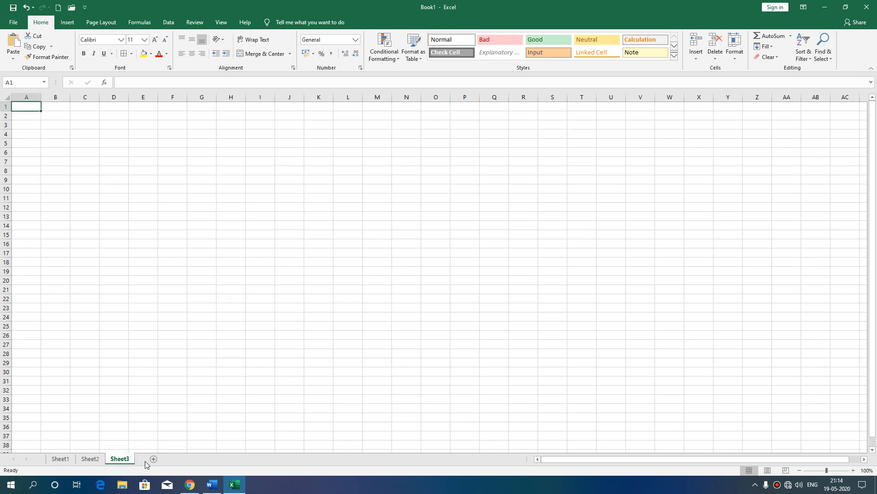
pyautogui.click(154, 462)
# Step: Switch back and forth among Sheet1, Sheet2, Sheet3 and Sheet4 to examine the workbook's worksheets, ending on Sheet1
pyautogui.click(57, 458)
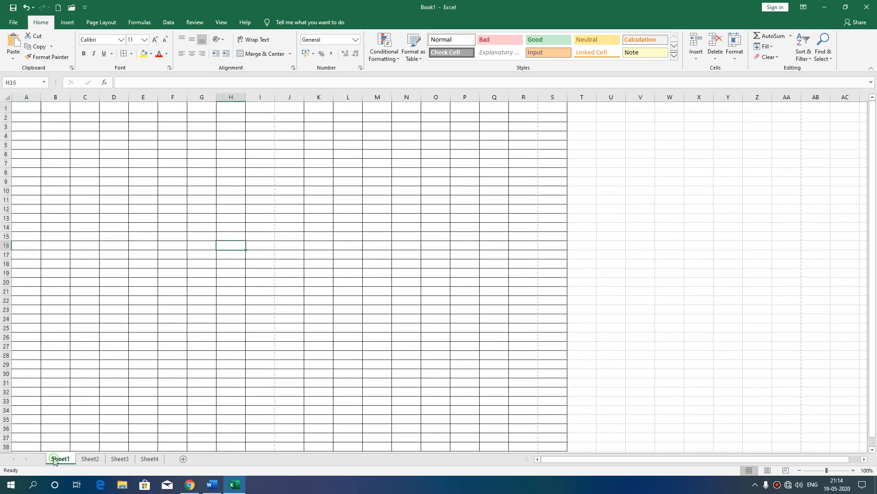
pyautogui.click(80, 460)
pyautogui.click(119, 460)
pyautogui.click(153, 461)
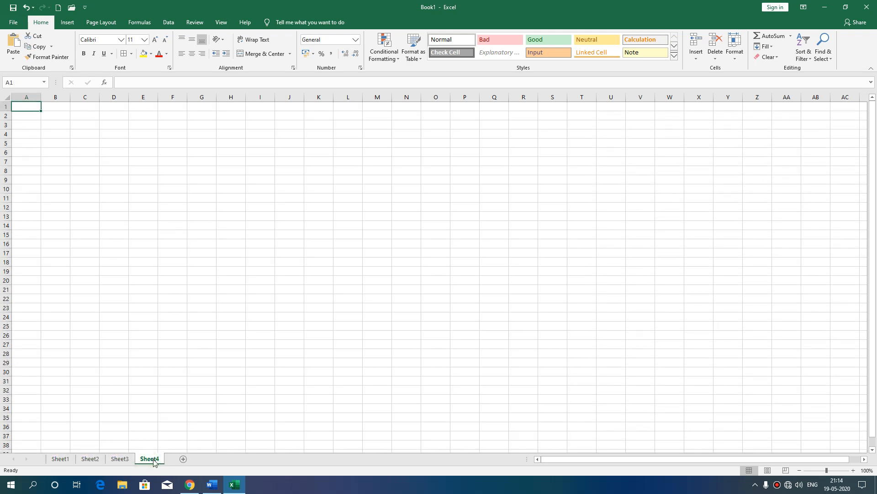
pyautogui.click(60, 459)
pyautogui.click(89, 458)
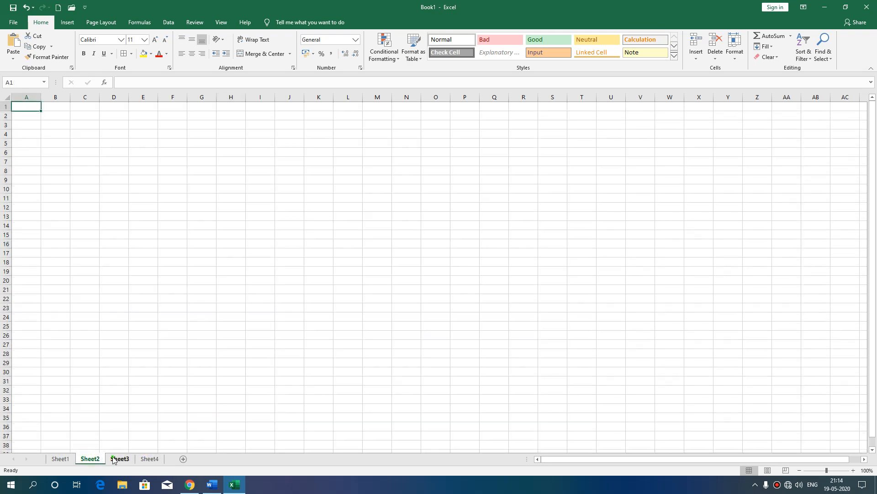
pyautogui.click(120, 459)
pyautogui.click(142, 460)
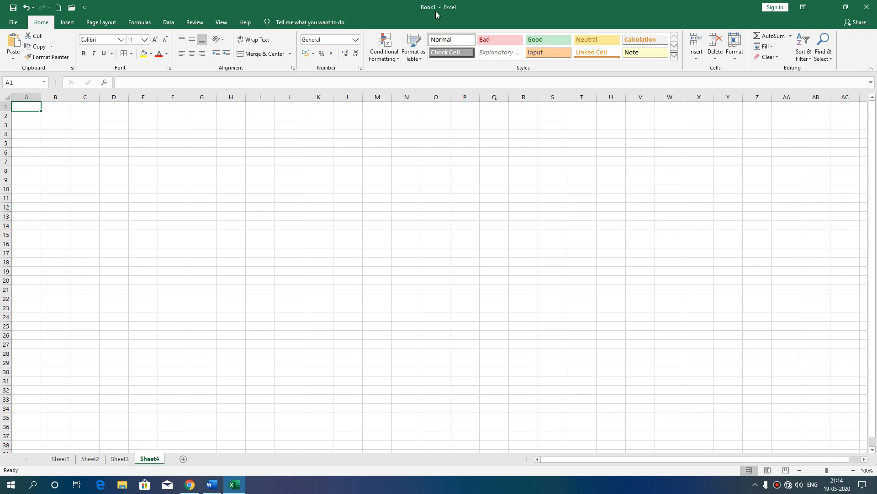
pyautogui.click(68, 459)
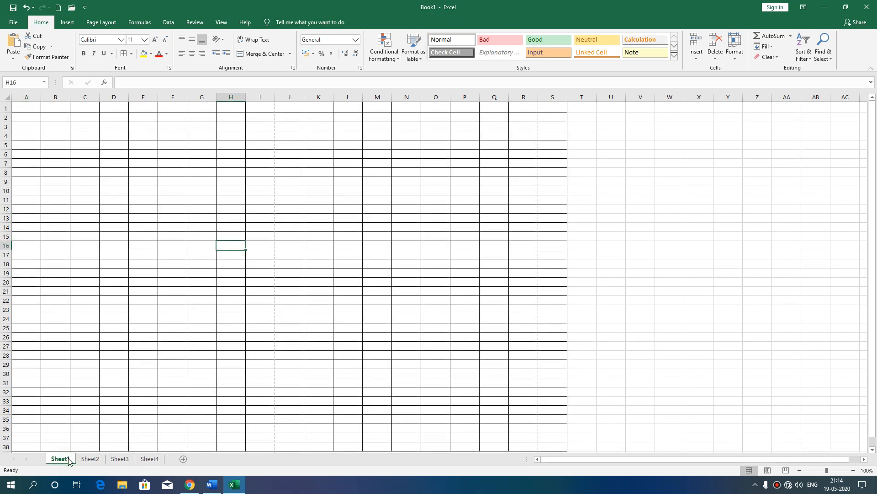
pyautogui.click(148, 460)
pyautogui.click(90, 460)
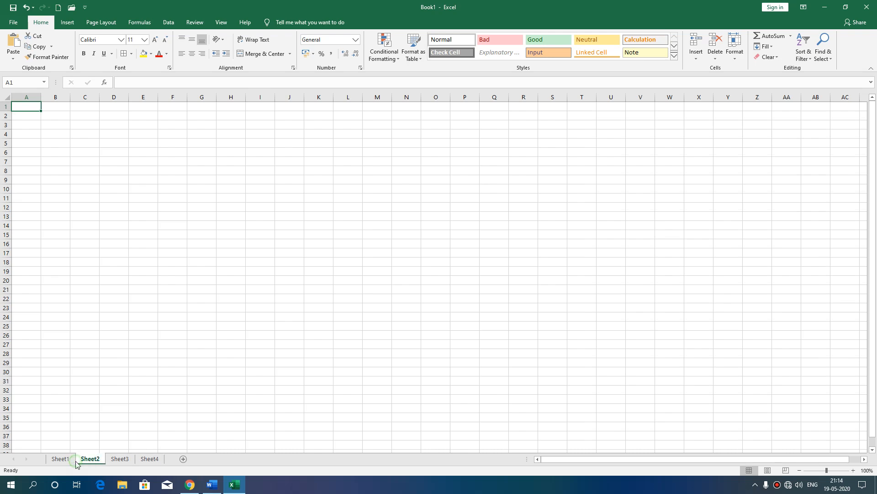
pyautogui.click(65, 461)
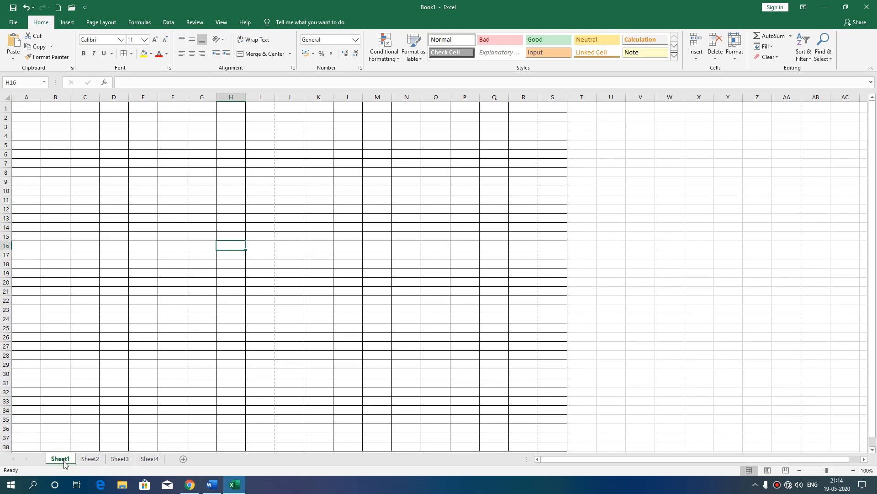
pyautogui.click(90, 461)
pyautogui.click(120, 461)
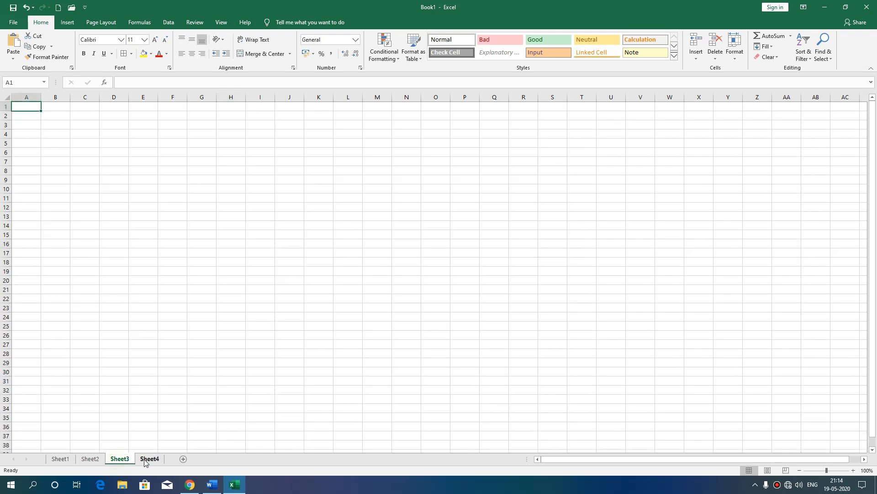
pyautogui.click(144, 461)
pyautogui.click(120, 459)
pyautogui.click(60, 460)
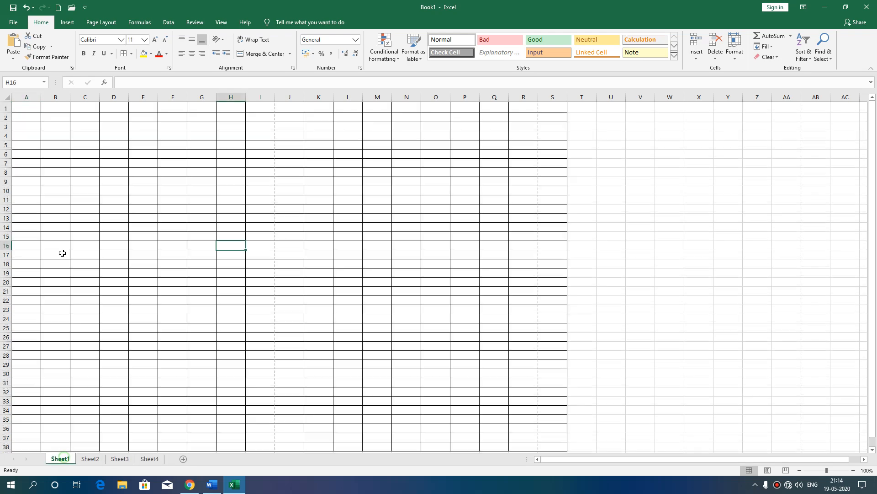
# Step: Enter "adress" in cell A1 of Sheet1 and "qualification" in cell A1 of Sheet2
pyautogui.click(32, 110)
pyautogui.write('adress')
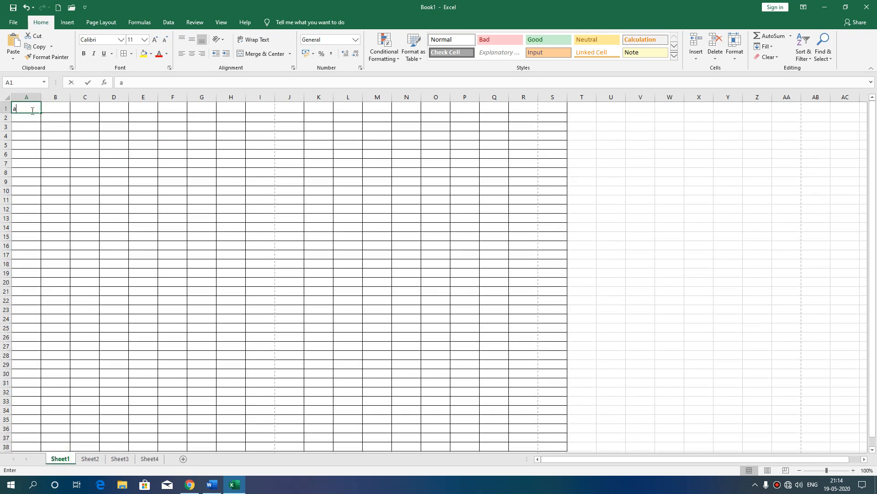
pyautogui.click(90, 458)
pyautogui.write('qualification')
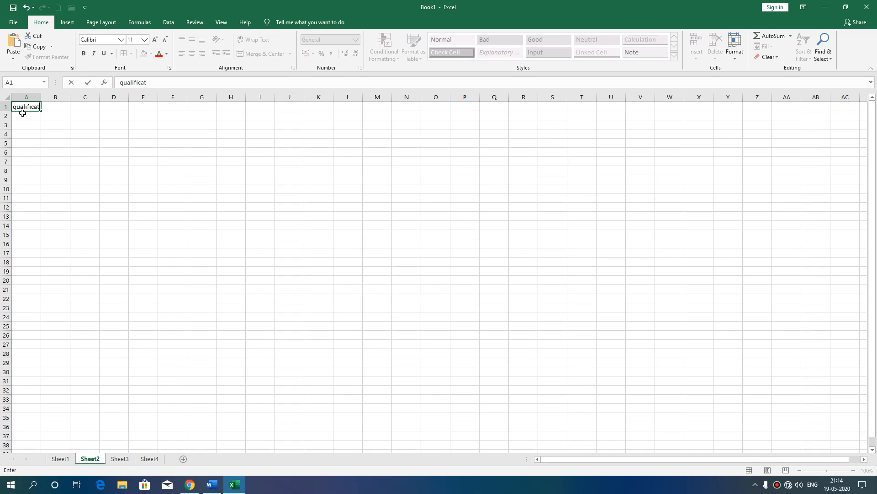
# Step: Enter "income" in cell A1 of Sheet3 and "friends" in cell A1 of Sheet4
pyautogui.click(120, 458)
pyautogui.write('inc')
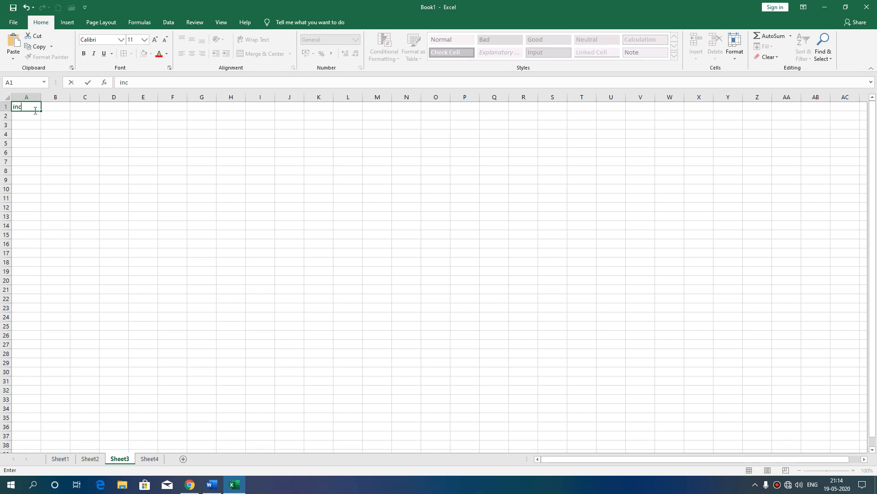
pyautogui.write('ome')
pyautogui.click(149, 459)
pyautogui.write('f')
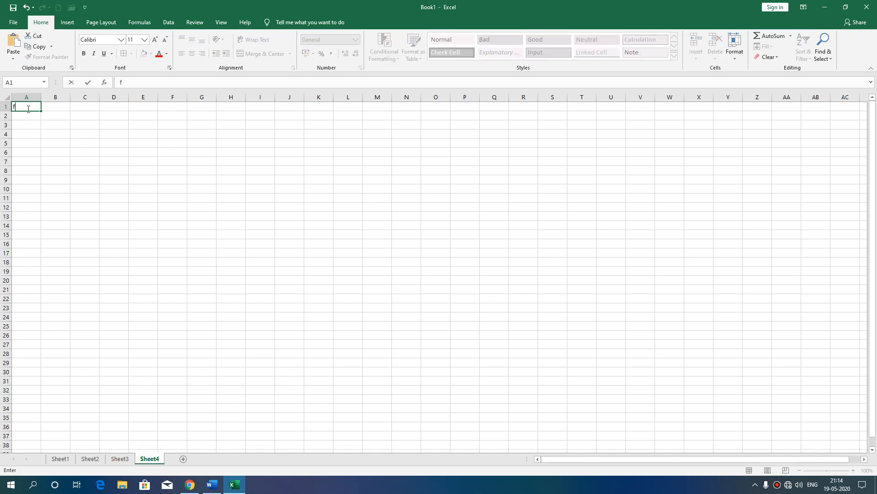
pyautogui.write('riends')
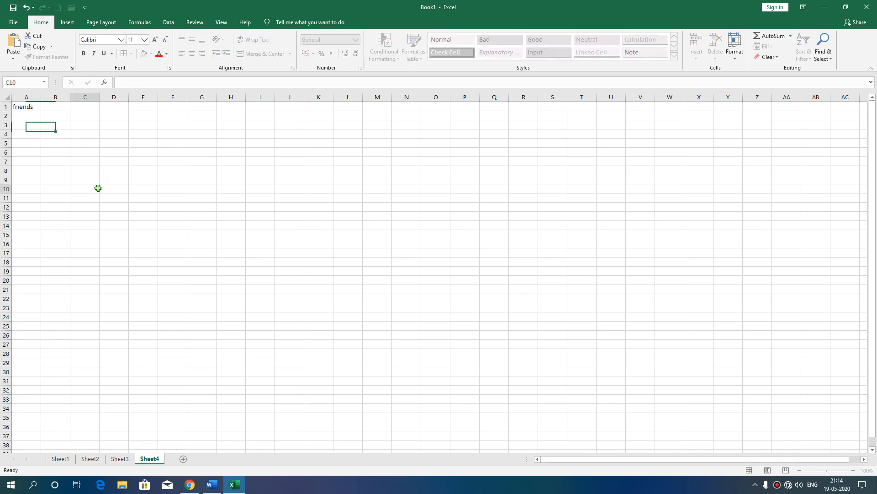
pyautogui.click(91, 188)
# Step: Go through Sheet1 to Sheet4 to examine each sheet's entry, returning to Sheet1 and selecting cell D22
pyautogui.click(60, 458)
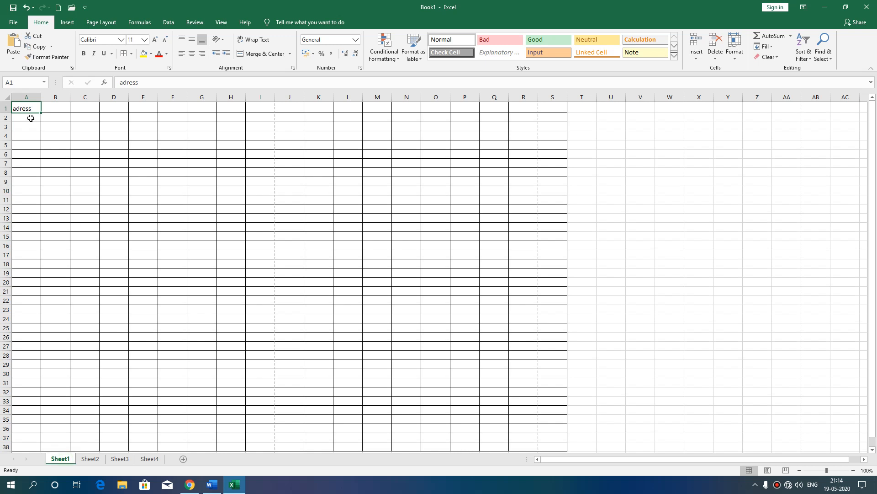
pyautogui.click(90, 459)
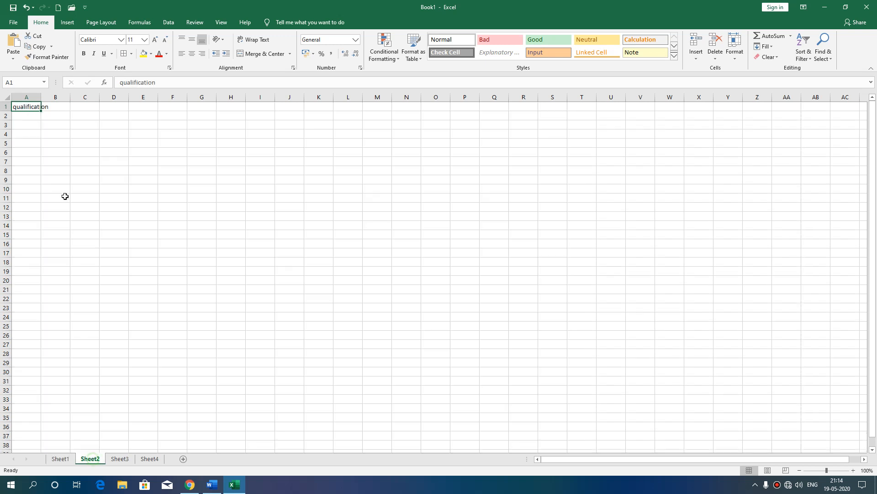
pyautogui.click(119, 458)
pyautogui.click(149, 459)
pyautogui.press('Left')
pyautogui.press('Left')
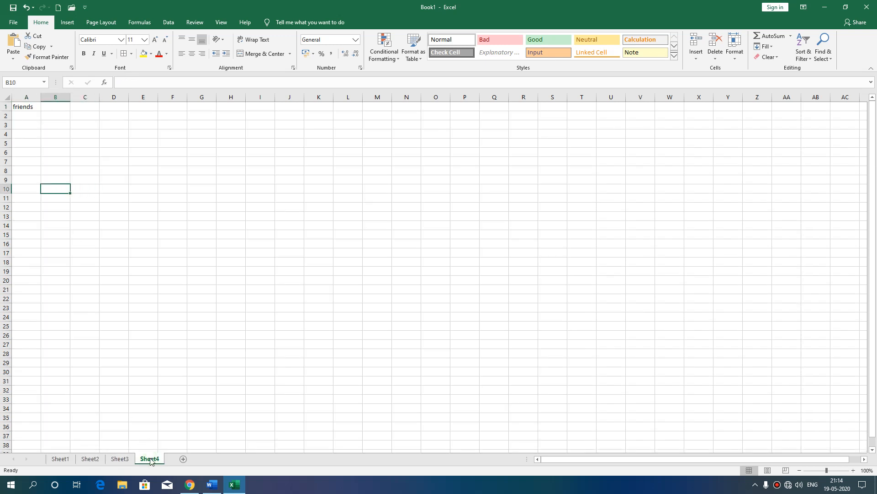
pyautogui.click(64, 460)
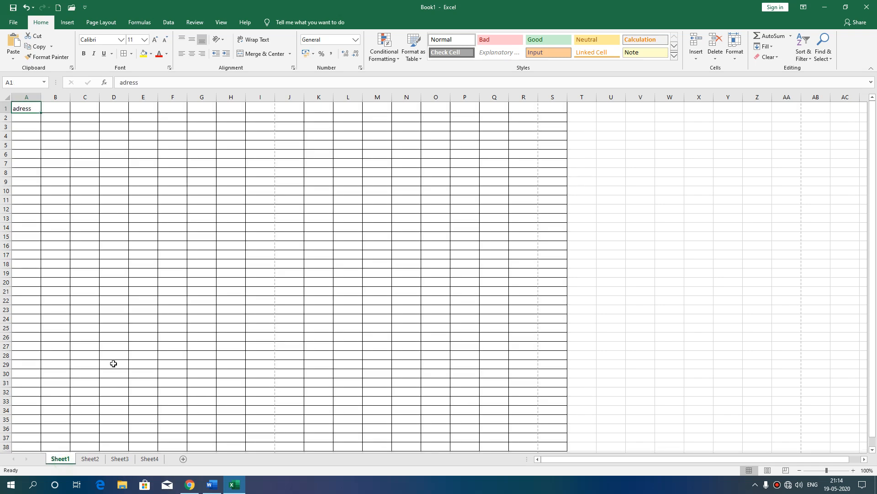
pyautogui.click(87, 426)
pyautogui.click(97, 303)
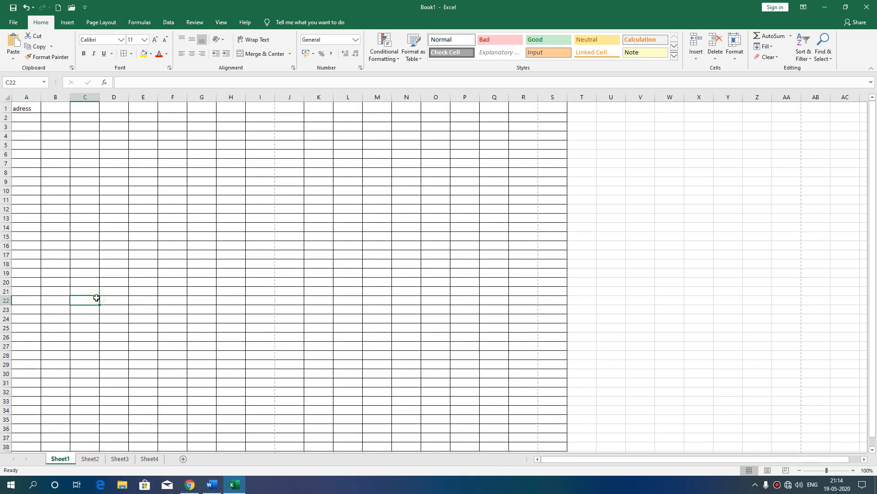
pyautogui.click(173, 295)
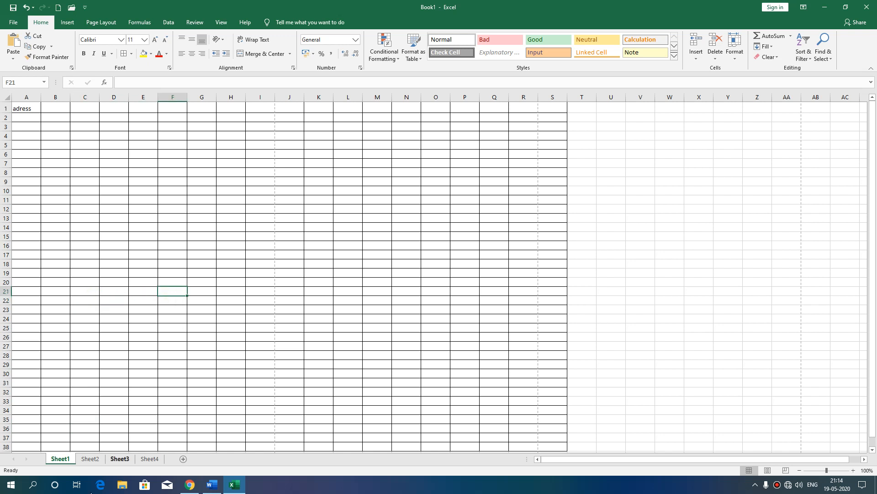
pyautogui.click(115, 300)
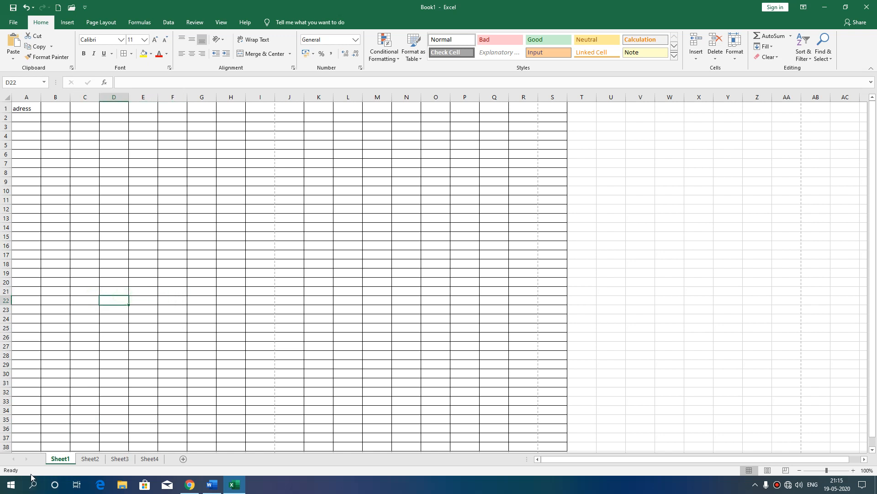
# Step: Display Sheet1 in Page Layout view and in Page Break Preview
pyautogui.click(768, 471)
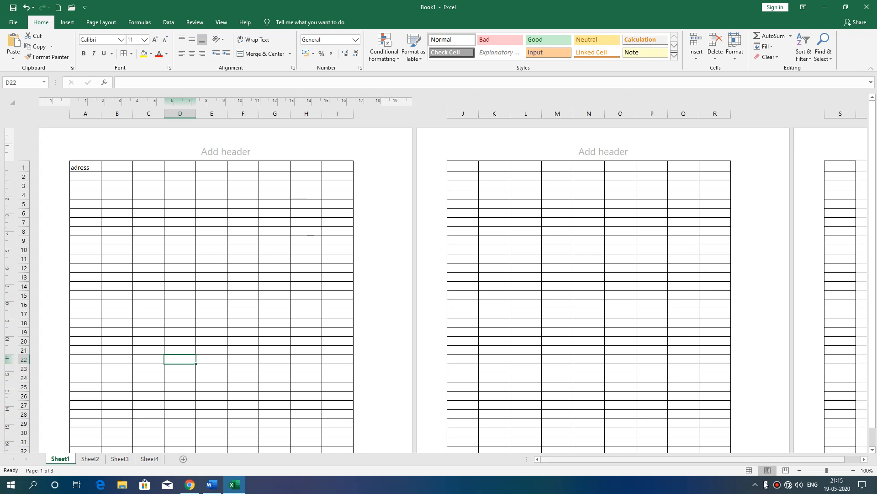
pyautogui.click(785, 470)
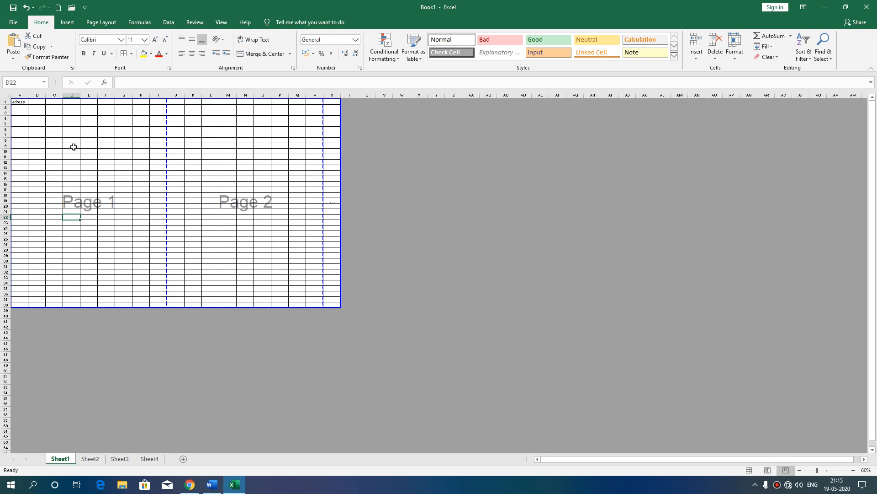
# Step: Select the cells of page 1 in the page break preview, return Sheet1 to Normal view and select cell Q27
pyautogui.moveTo(18, 102); pyautogui.dragTo(163, 305)
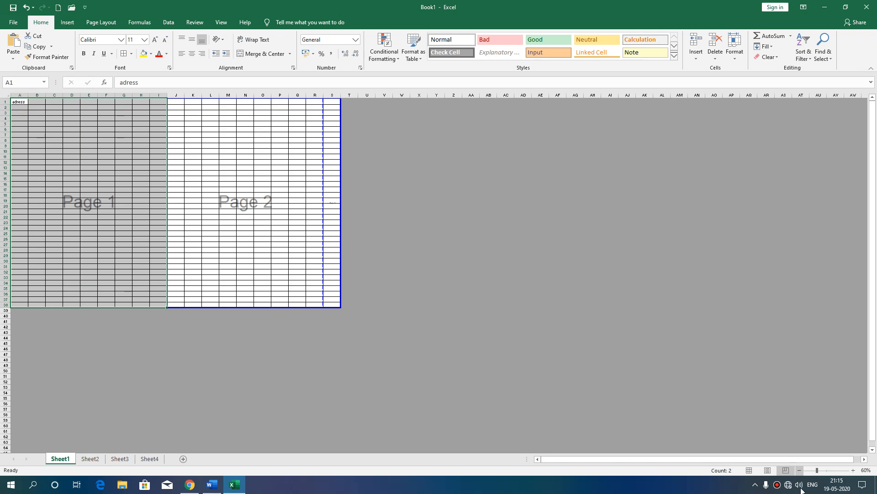
pyautogui.click(749, 471)
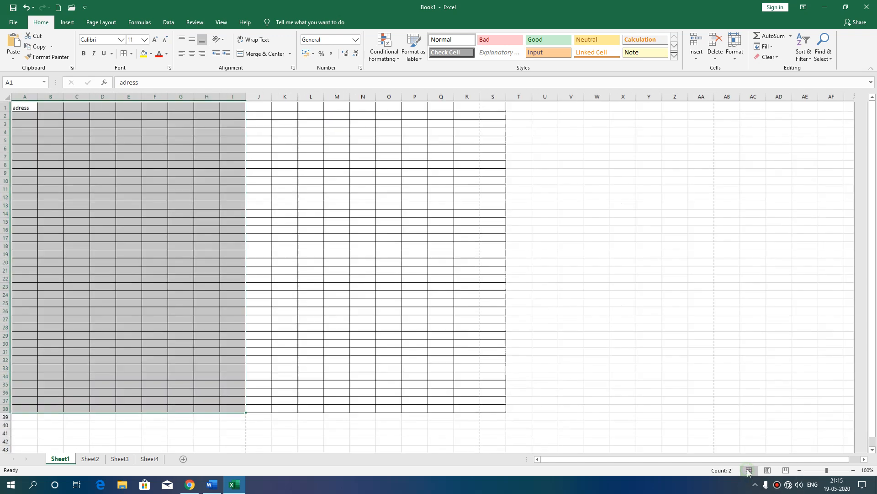
pyautogui.click(486, 348)
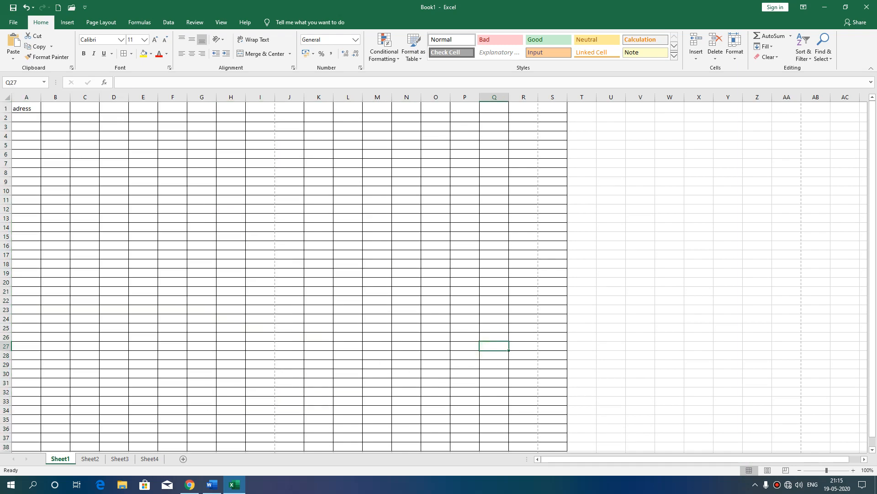
# Step: Zoom Sheet1 out to 40%
pyautogui.click(800, 470)
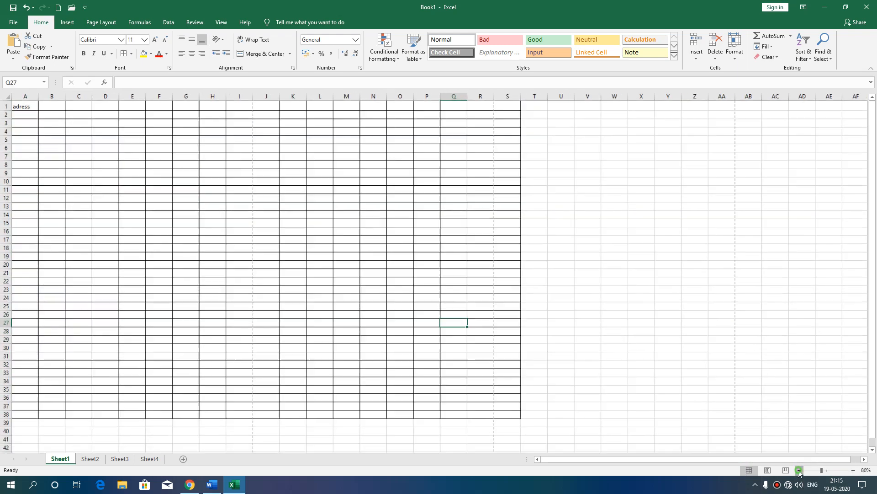
pyautogui.click(799, 471)
pyautogui.click(799, 470)
pyautogui.click(799, 470)
pyautogui.click(799, 470)
pyautogui.click(799, 470)
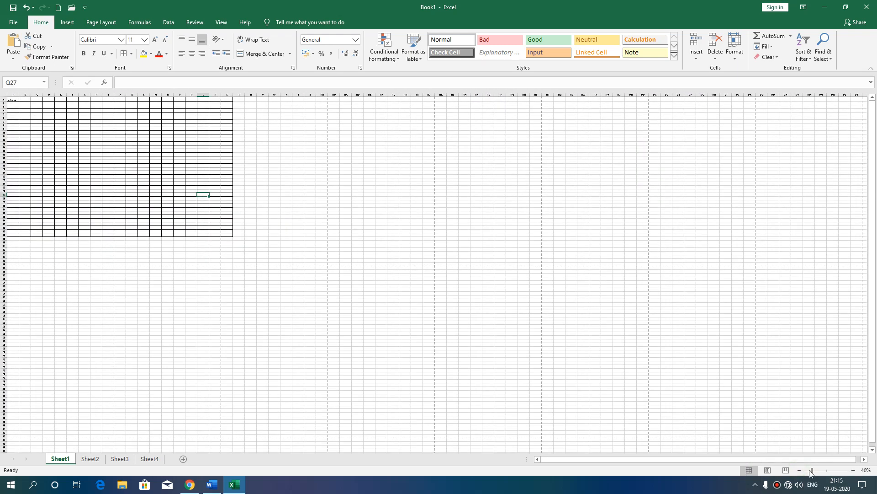
# Step: Zoom Sheet1 in to 160% and bring row 1 back into view
pyautogui.click(852, 471)
pyautogui.click(853, 470)
pyautogui.click(853, 471)
pyautogui.click(853, 470)
pyautogui.click(853, 471)
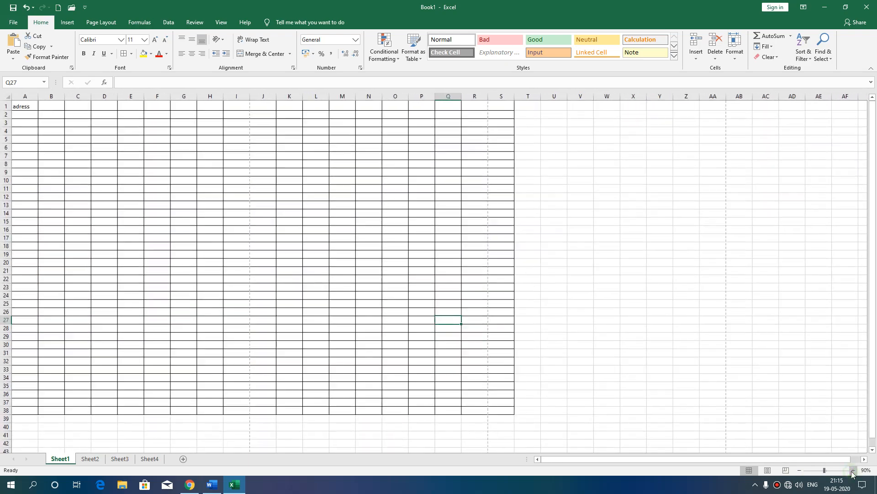
pyautogui.click(853, 470)
pyautogui.click(852, 471)
pyautogui.click(852, 470)
pyautogui.click(853, 470)
pyautogui.click(853, 470)
pyautogui.click(853, 470)
pyautogui.click(852, 471)
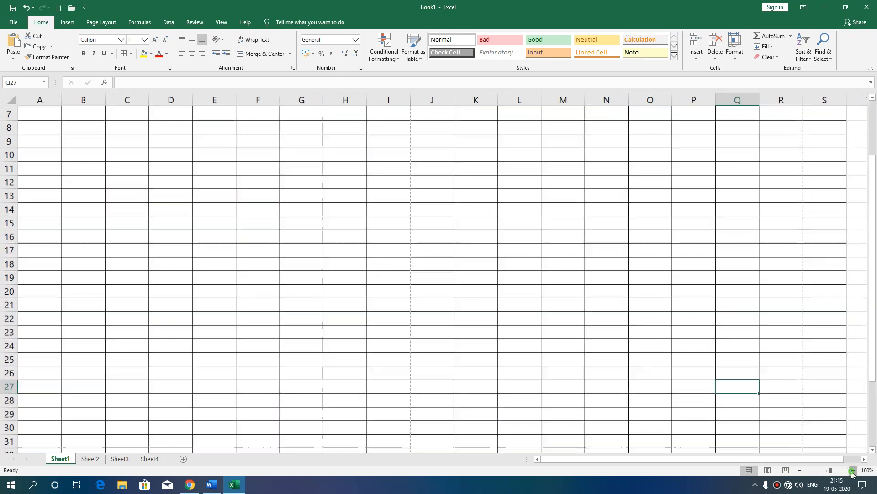
pyautogui.scroll(3, 419, 306)
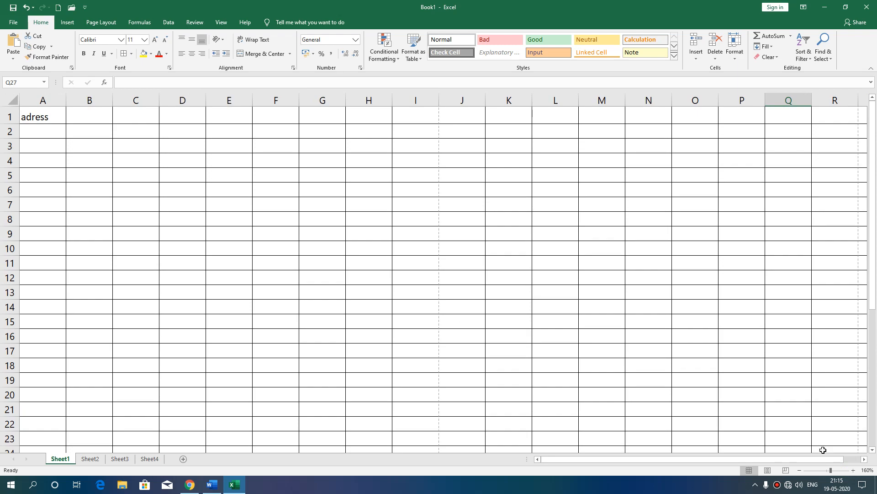
# Step: Reduce the sheet's zoom to just above 100%, then raise it back to 160%
pyautogui.moveTo(831, 471); pyautogui.dragTo(827, 471)
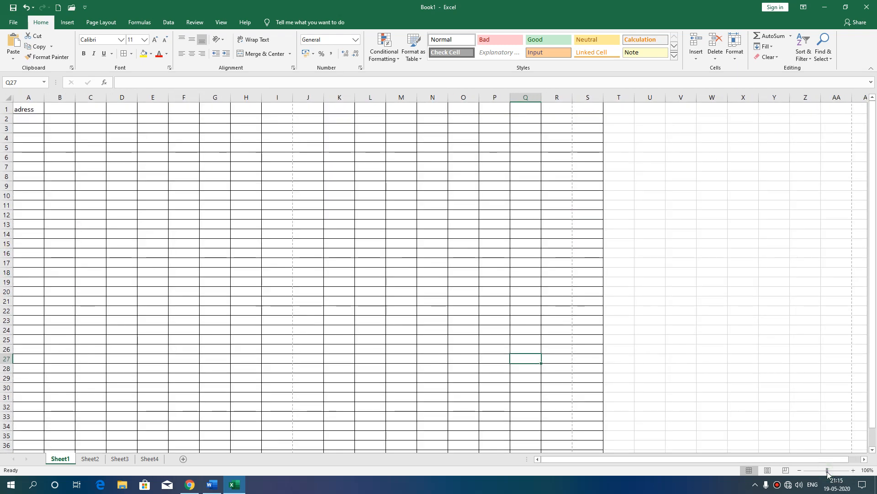
pyautogui.click(852, 471)
pyautogui.click(852, 470)
pyautogui.click(853, 470)
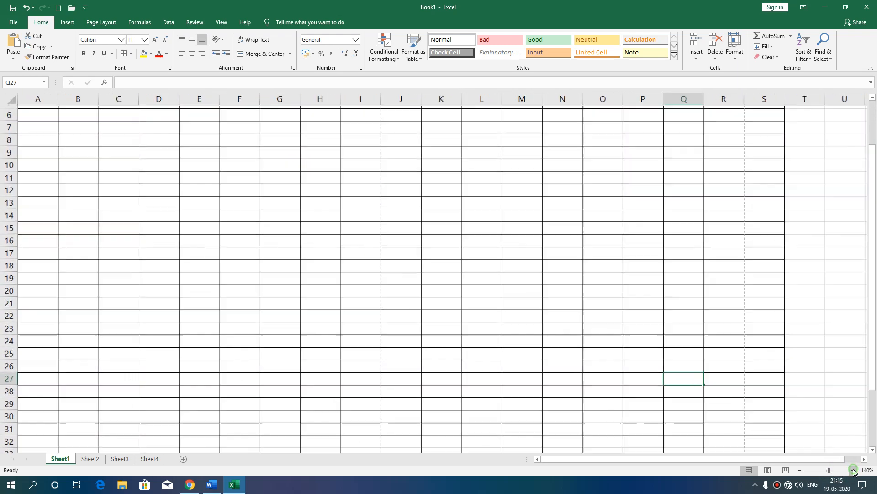
pyautogui.click(852, 470)
pyautogui.click(853, 470)
pyautogui.scroll(2, 257, 297)
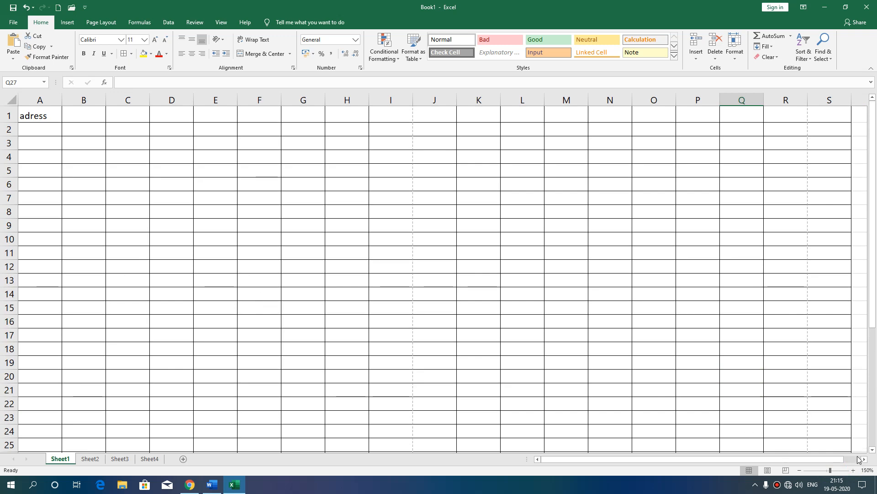
pyautogui.click(853, 470)
pyautogui.scroll(1, 243, 229)
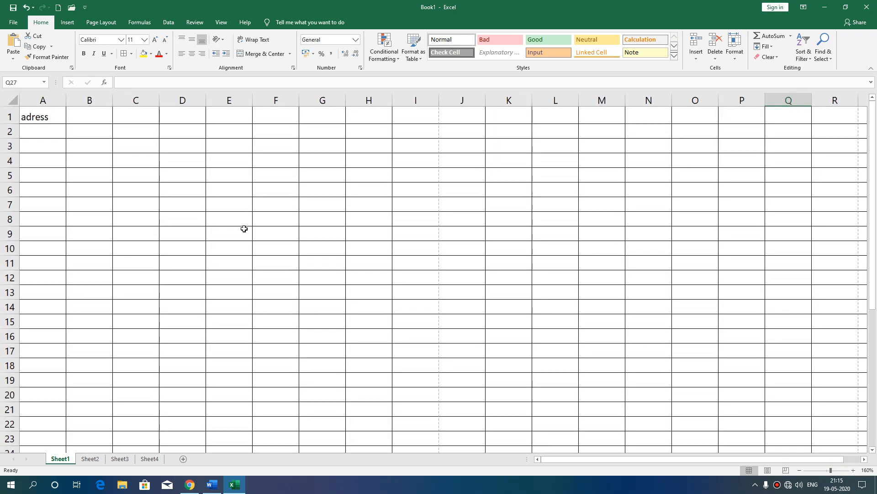
# Step: Clear the "adress" entry from cell A1 of Sheet1
pyautogui.click(61, 126)
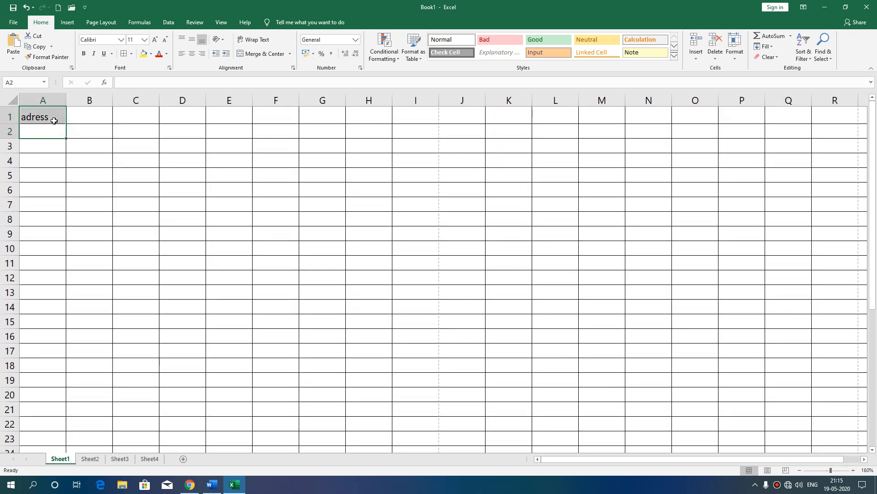
pyautogui.click(54, 119)
pyautogui.press('Delete')
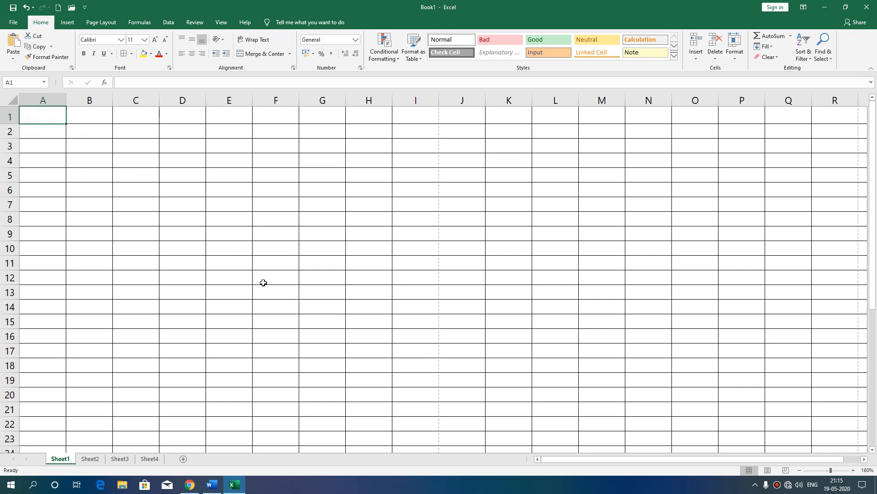
# Step: Switch to the EXCEL BASICS document in Word and highlight the "How to navigate in Excel" topic in the lesson list
pyautogui.click(212, 485)
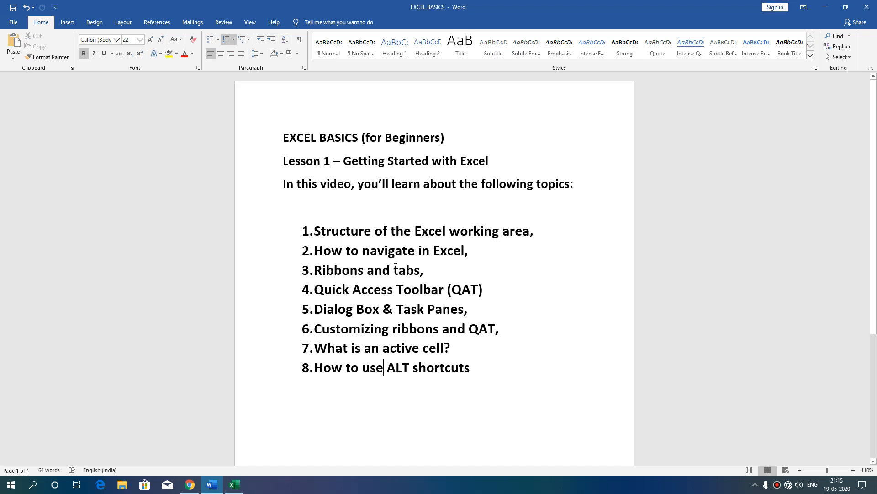
pyautogui.moveTo(313, 250)
pyautogui.mouseDown()
pyautogui.moveTo(435, 250)
pyautogui.moveTo(345, 264)
pyautogui.moveTo(317, 250)
pyautogui.mouseUp()
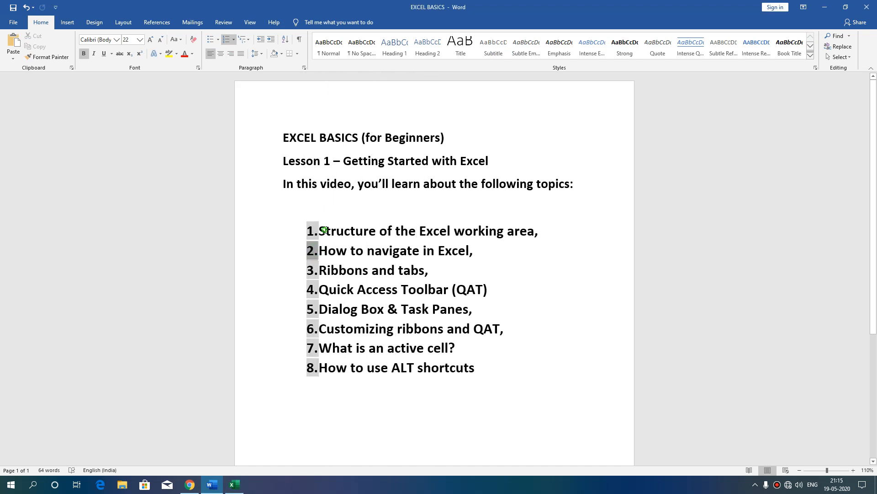
pyautogui.click(324, 229)
pyautogui.moveTo(475, 251); pyautogui.dragTo(322, 255)
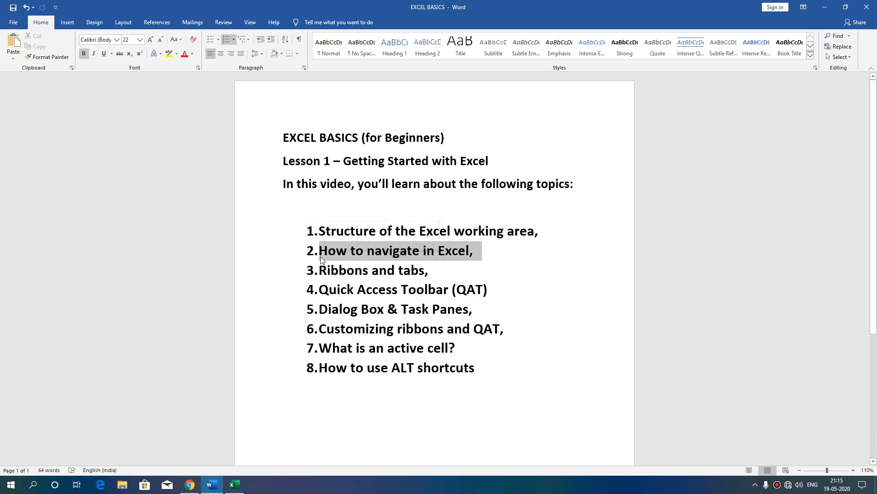
pyautogui.click(490, 265)
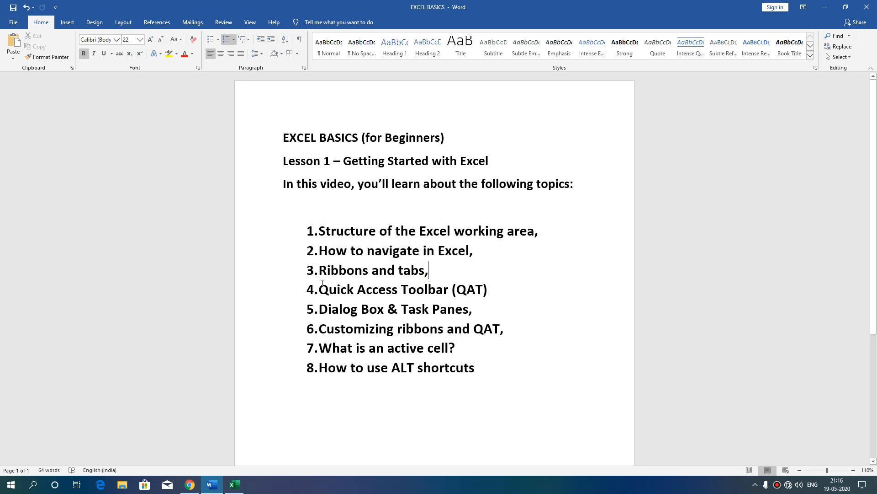
# Step: Switch back to the Excel workbook and examine the Insert, Page Layout, Formulas, Data and Review ribbons, ending on Home
pyautogui.click(234, 484)
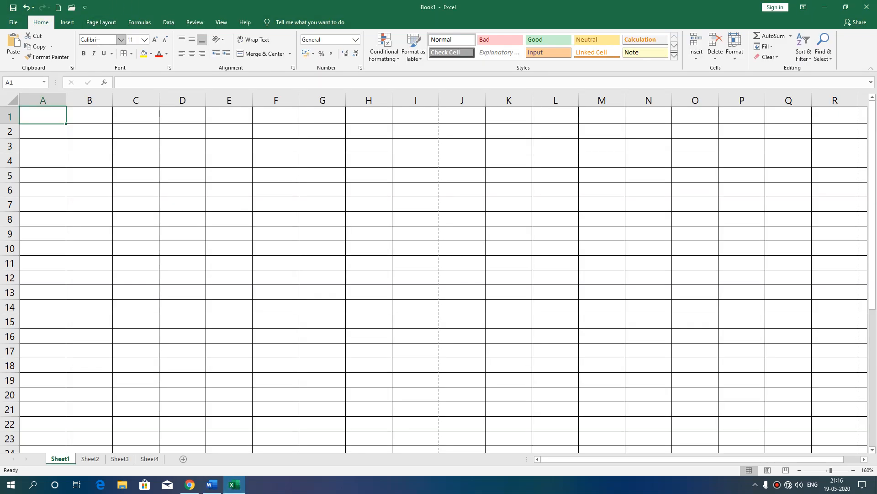
pyautogui.click(66, 22)
pyautogui.click(101, 22)
pyautogui.click(140, 22)
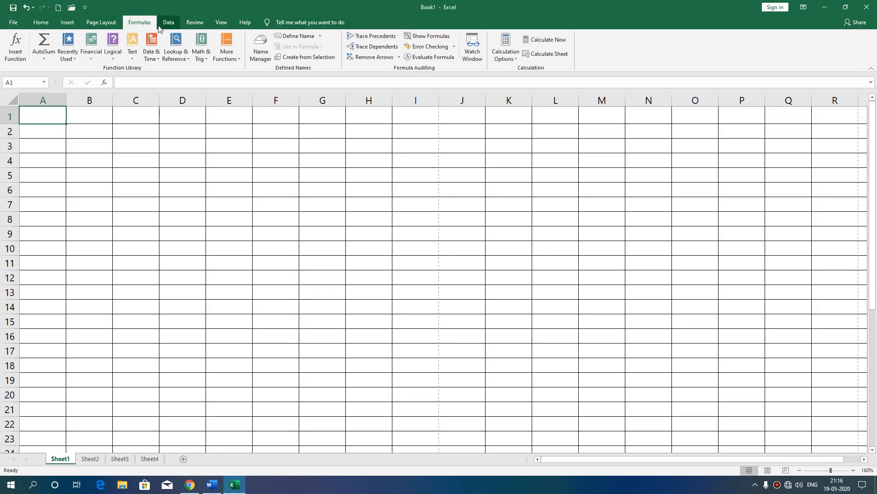
pyautogui.click(166, 24)
pyautogui.click(195, 24)
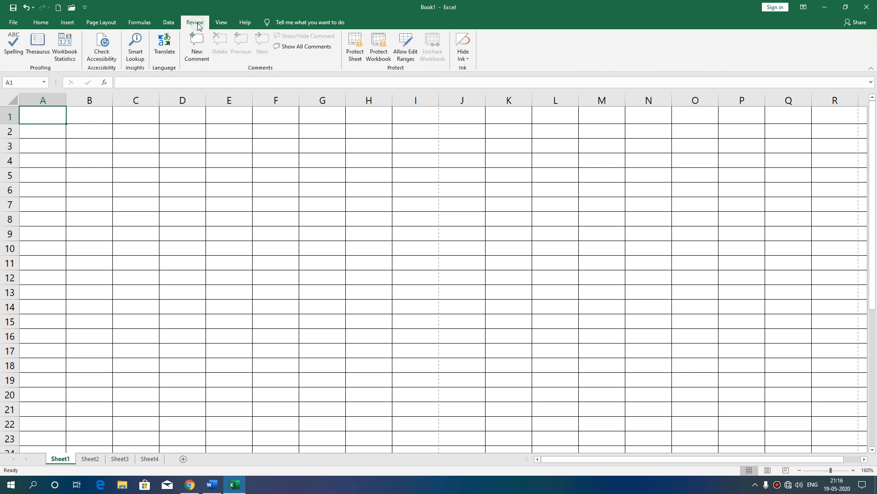
pyautogui.click(41, 23)
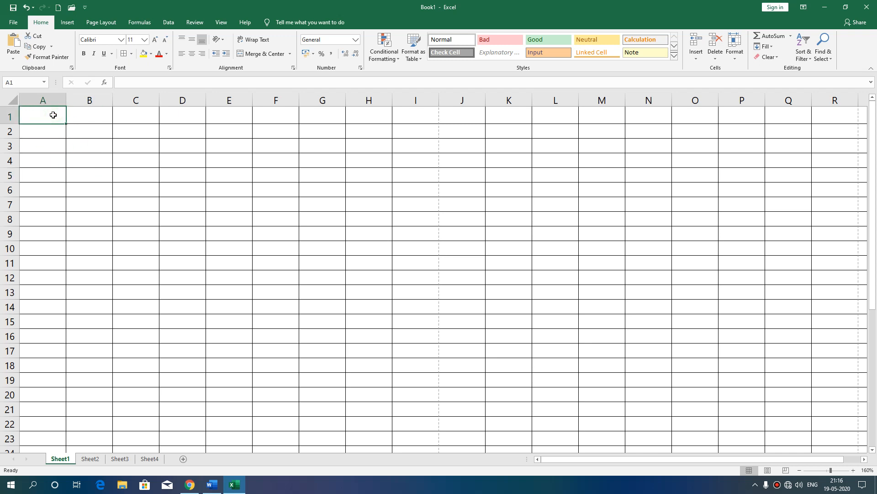
# Step: Enter "Student Code" in cell A1 and select A1 and B1 in turn to check where the text belongs
pyautogui.write('Student Code')
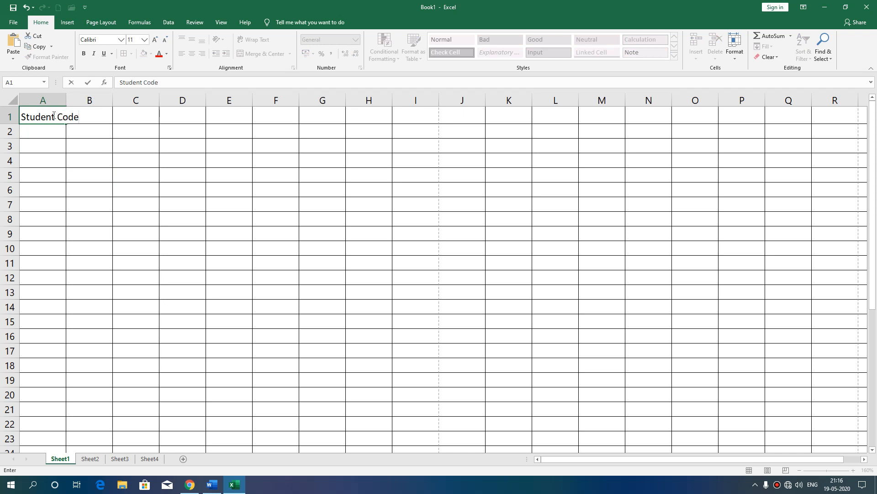
pyautogui.press('Return')
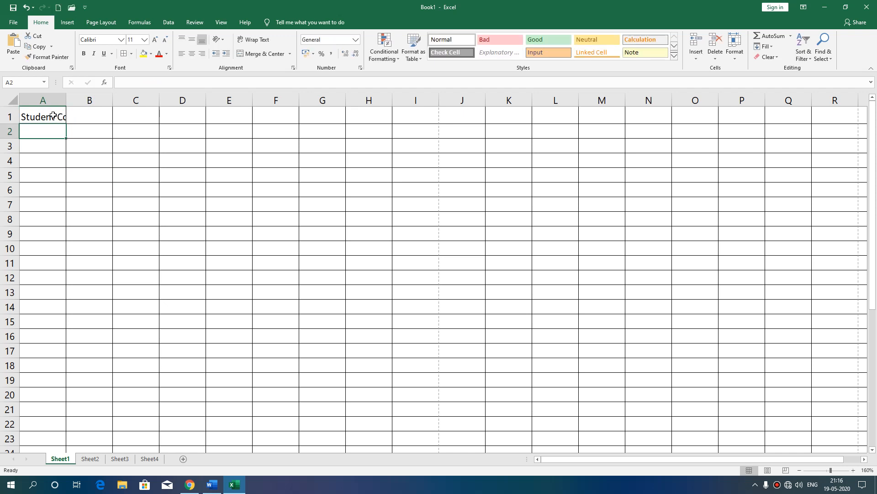
pyautogui.click(53, 116)
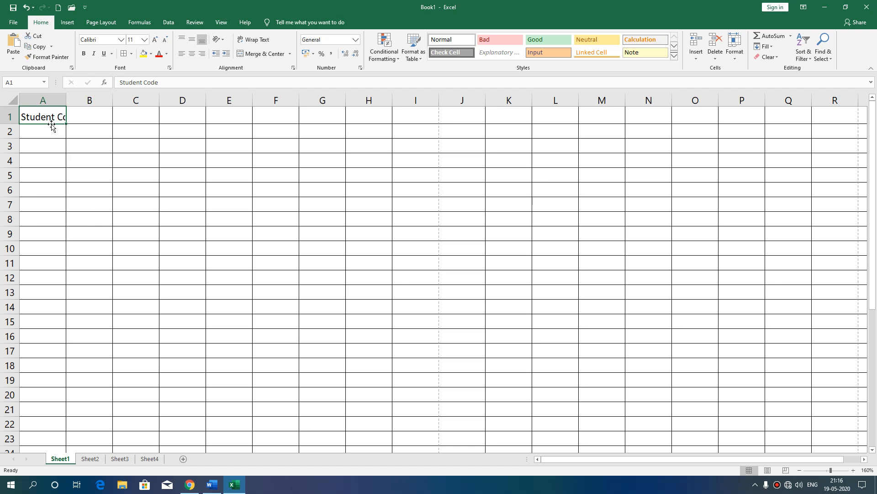
pyautogui.click(78, 120)
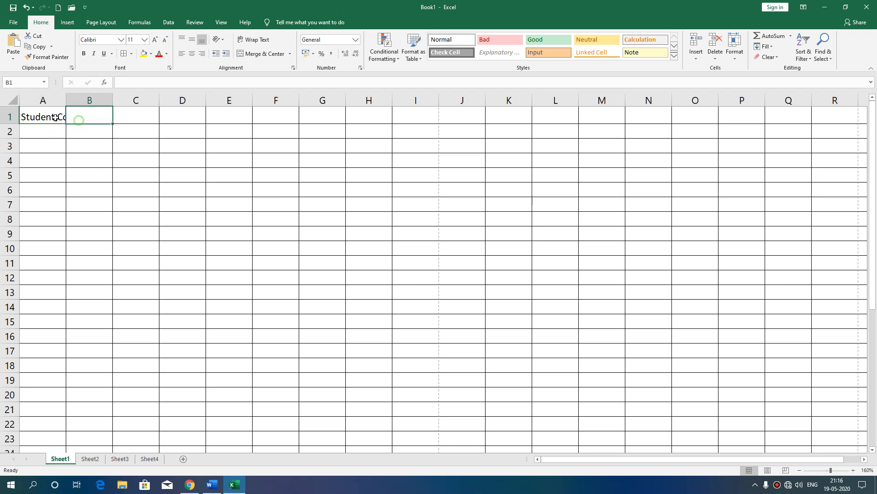
# Step: Widen column A until the whole "Student Code" heading fits in the cell
pyautogui.click(88, 103)
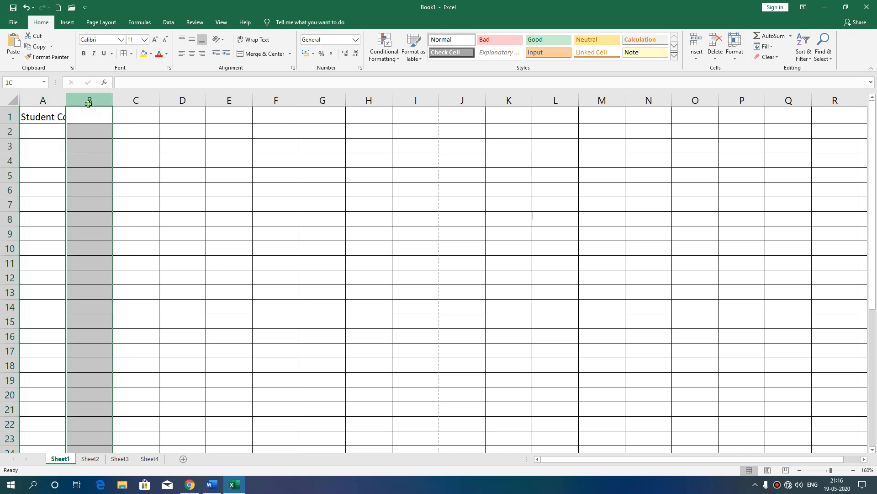
pyautogui.moveTo(66, 101); pyautogui.dragTo(87, 102)
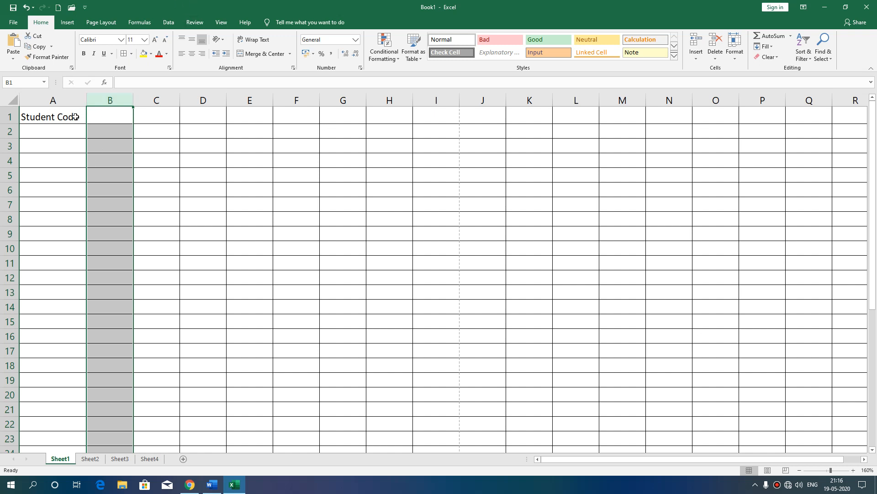
pyautogui.moveTo(85, 99)
pyautogui.mouseDown()
pyautogui.moveTo(117, 100)
pyautogui.moveTo(92, 101)
pyautogui.mouseUp()
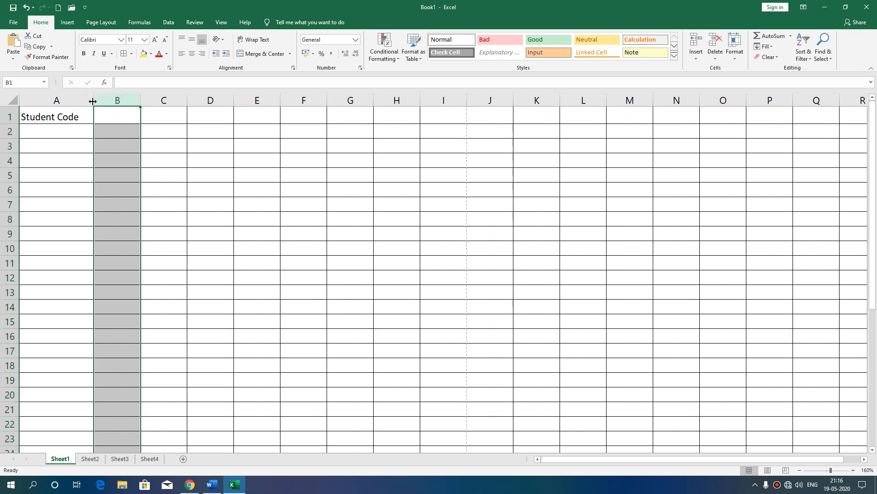
pyautogui.click(75, 143)
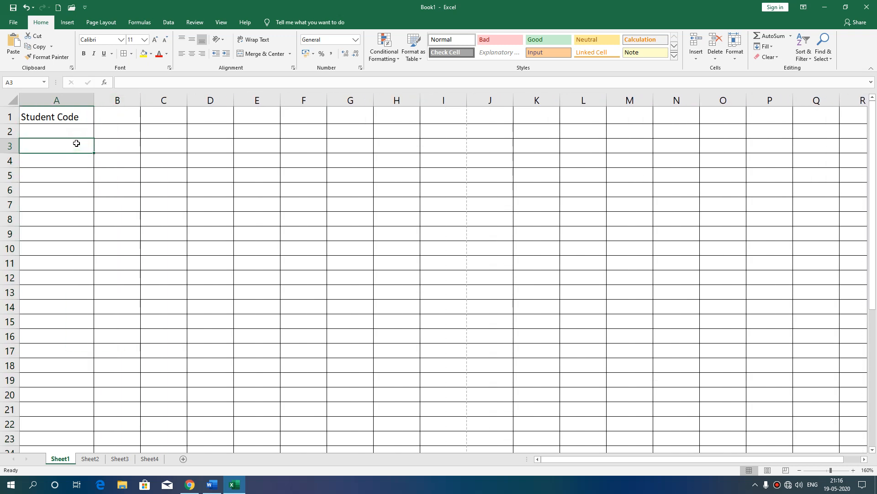
# Step: Narrow column A back to about its default width
pyautogui.click(102, 119)
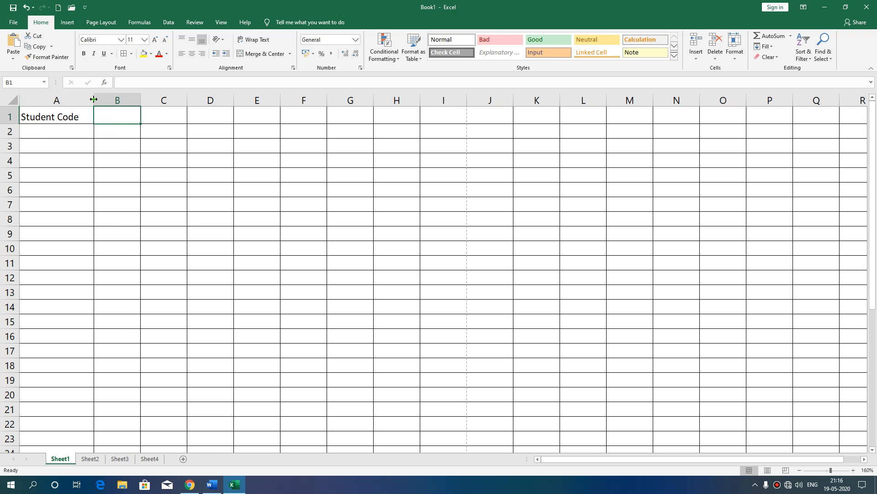
pyautogui.moveTo(93, 99); pyautogui.dragTo(67, 101)
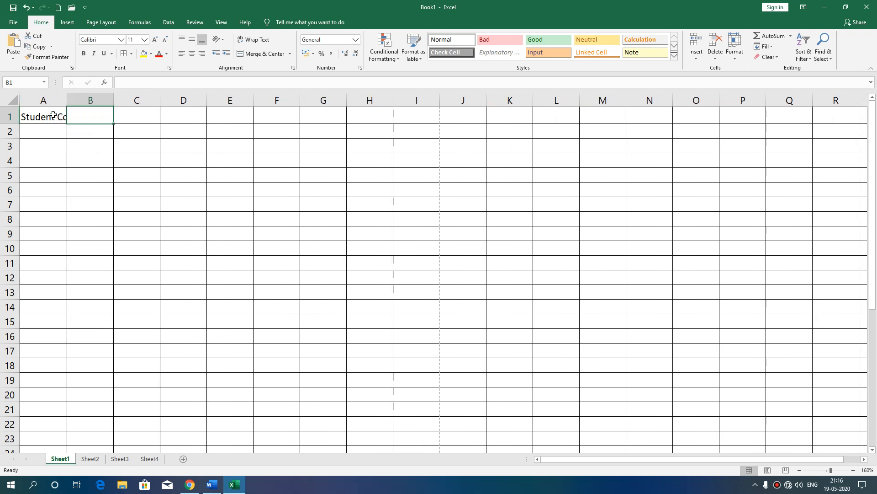
pyautogui.click(73, 162)
# Step: Apply Wrap Text to the "Student Code" heading in cell A1
pyautogui.click(44, 115)
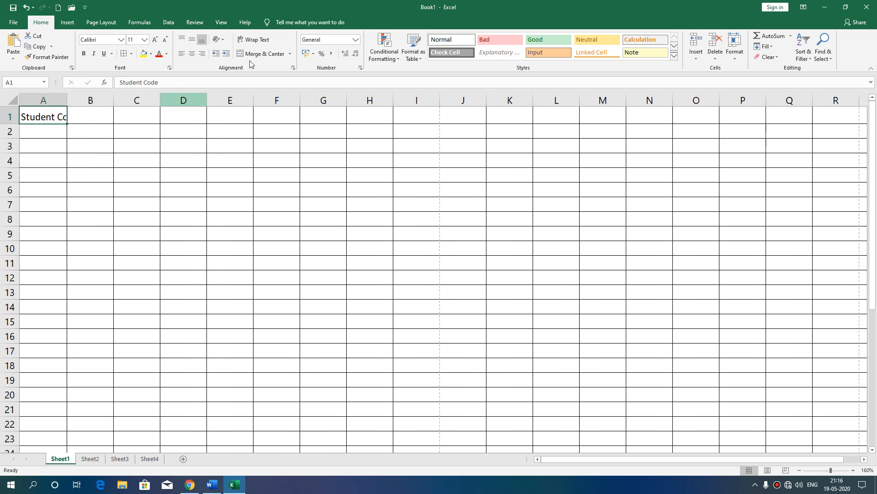
pyautogui.click(253, 40)
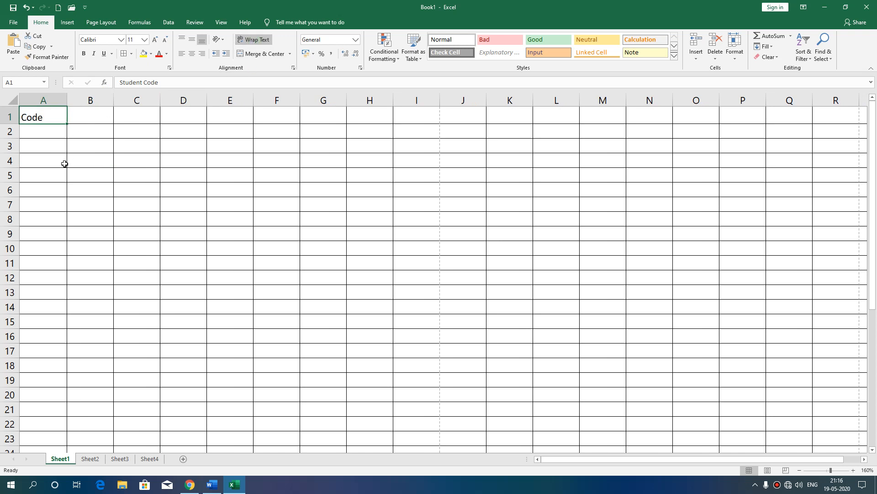
pyautogui.doubleClick(57, 120)
pyautogui.click(58, 146)
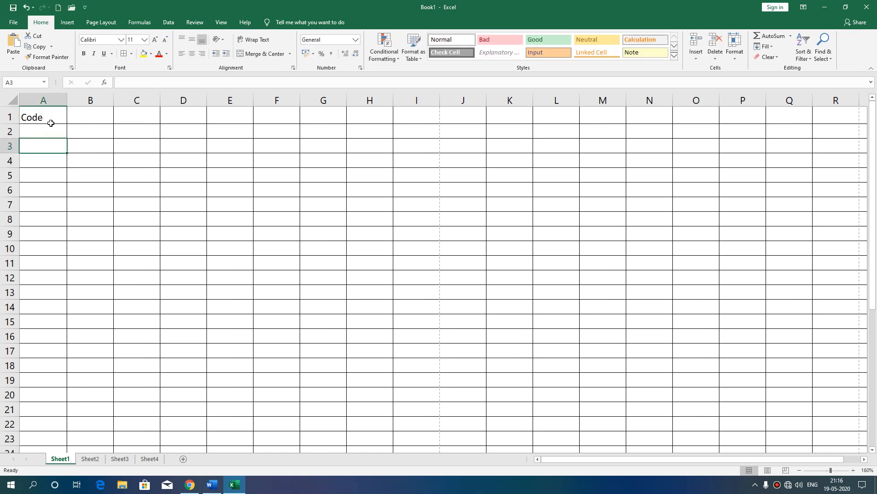
# Step: Turn off text wrapping for the Student Code header in A1 and auto-fit column A so it shows on one line
pyautogui.doubleClick(10, 123)
pyautogui.click(46, 114)
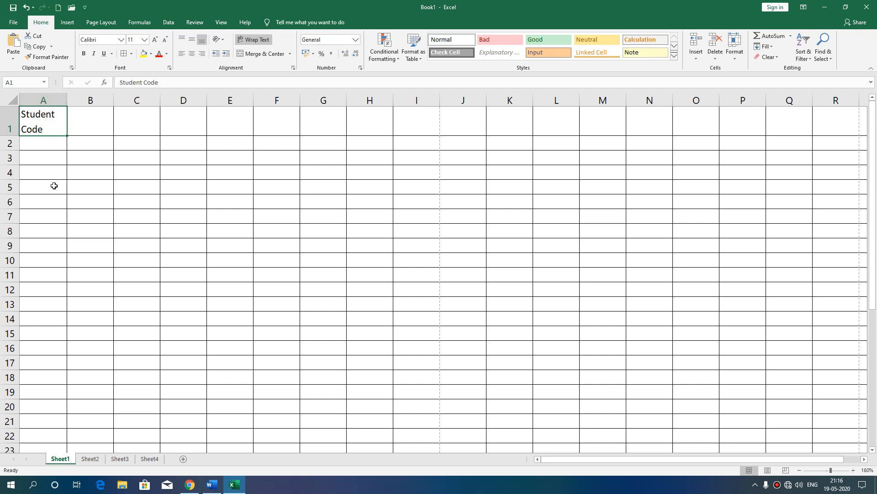
pyautogui.moveTo(68, 101); pyautogui.dragTo(92, 101)
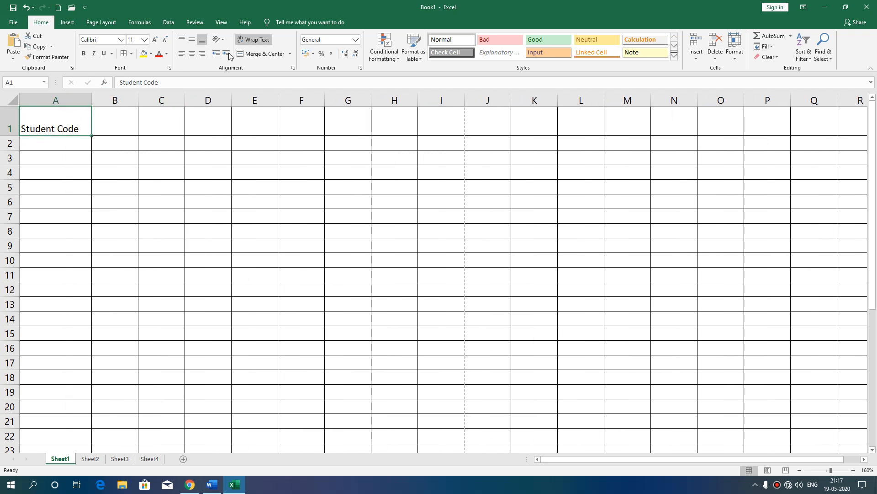
pyautogui.click(254, 40)
pyautogui.click(113, 129)
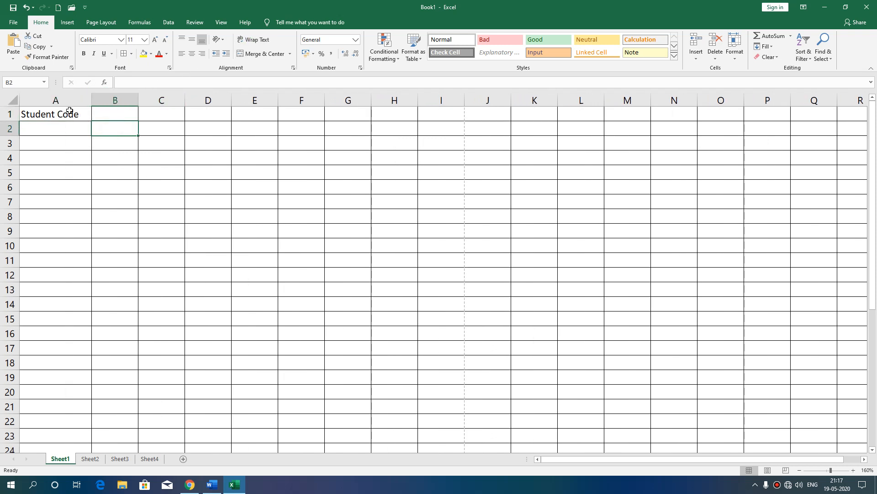
pyautogui.doubleClick(91, 100)
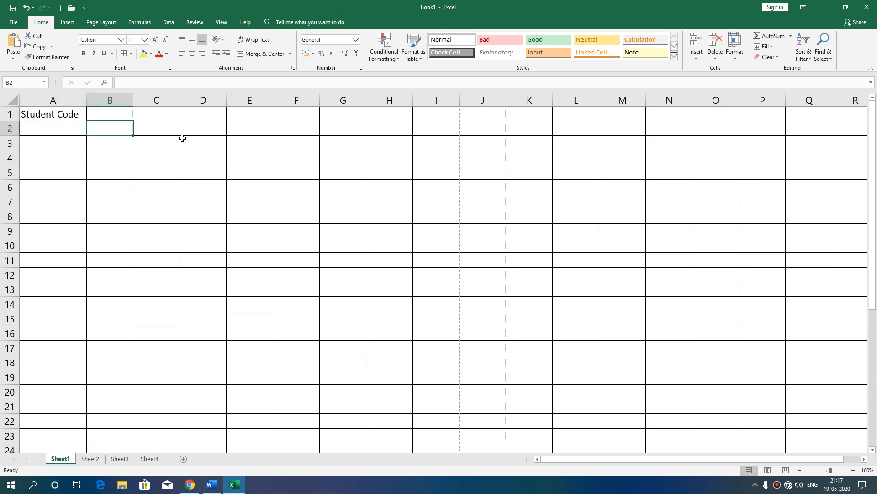
# Step: Enter the header Student Name in B1 and make column B somewhat wider than the header text
pyautogui.click(119, 115)
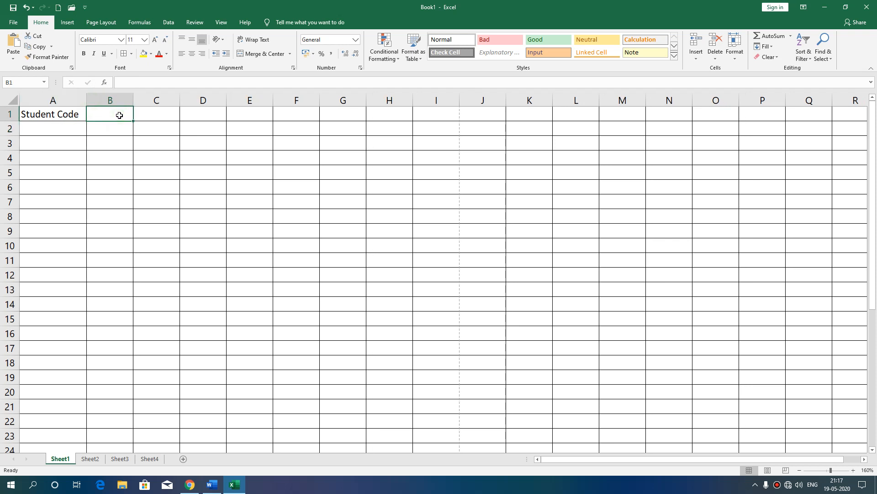
pyautogui.write('St')
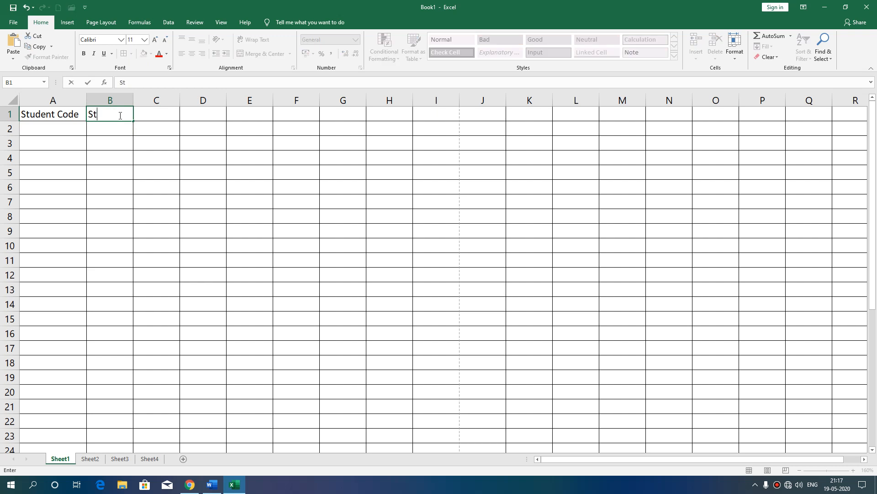
pyautogui.write('udent Name')
pyautogui.click(185, 186)
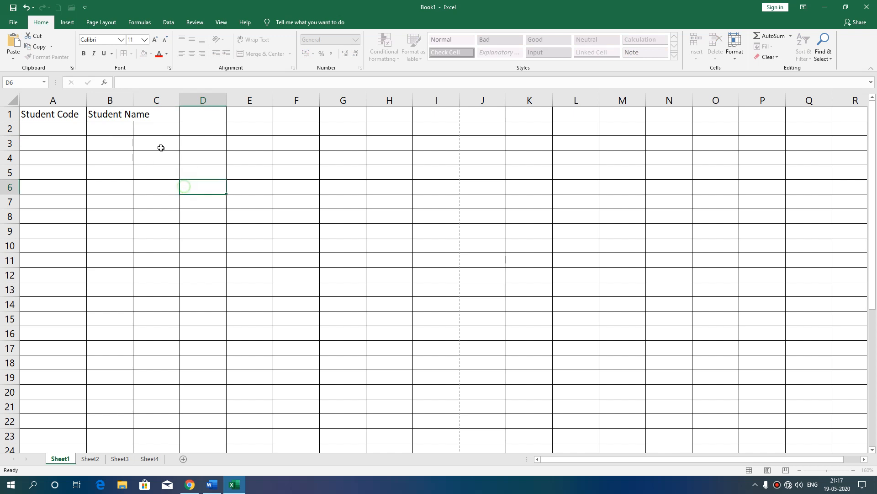
pyautogui.doubleClick(133, 99)
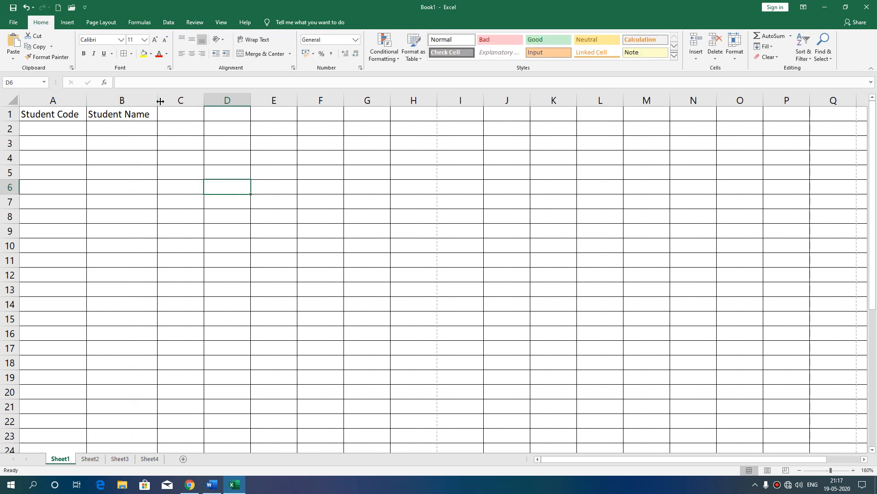
pyautogui.moveTo(161, 101); pyautogui.dragTo(186, 101)
# Step: Enter the headers Address in C1 and Contact No in D1, auto-fitting column D to its text
pyautogui.click(217, 118)
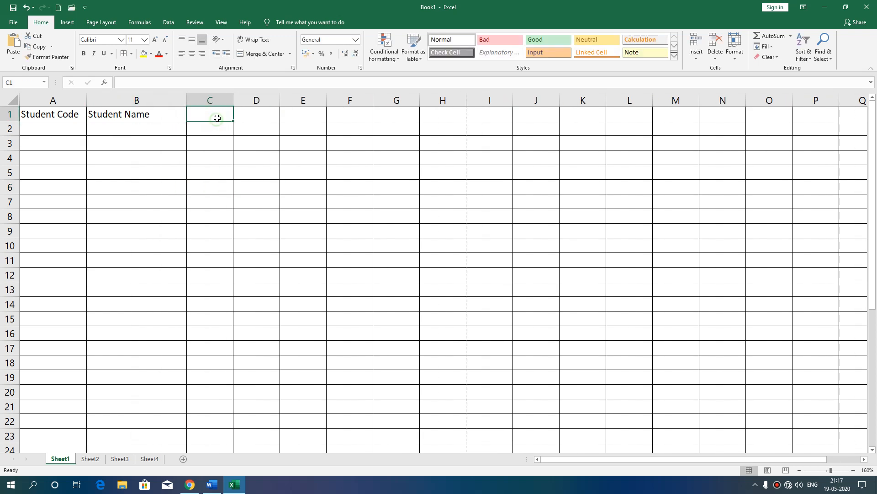
pyautogui.write('Ad')
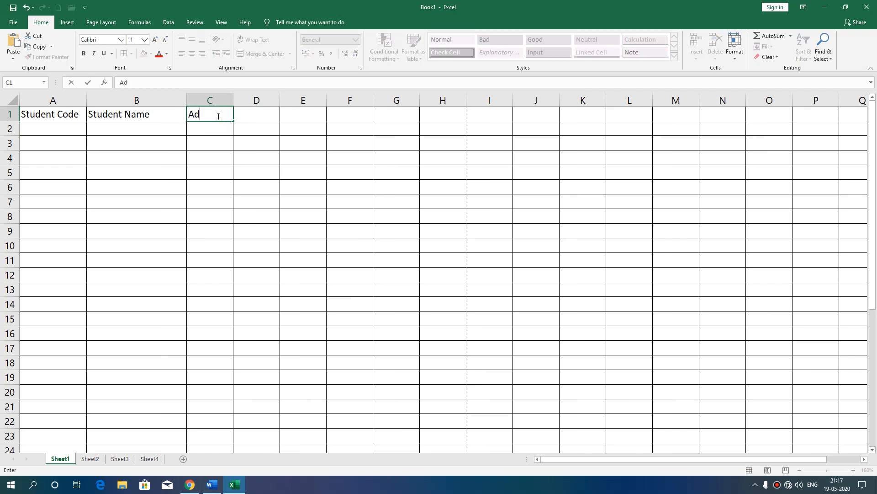
pyautogui.write('dress')
pyautogui.press('Tab')
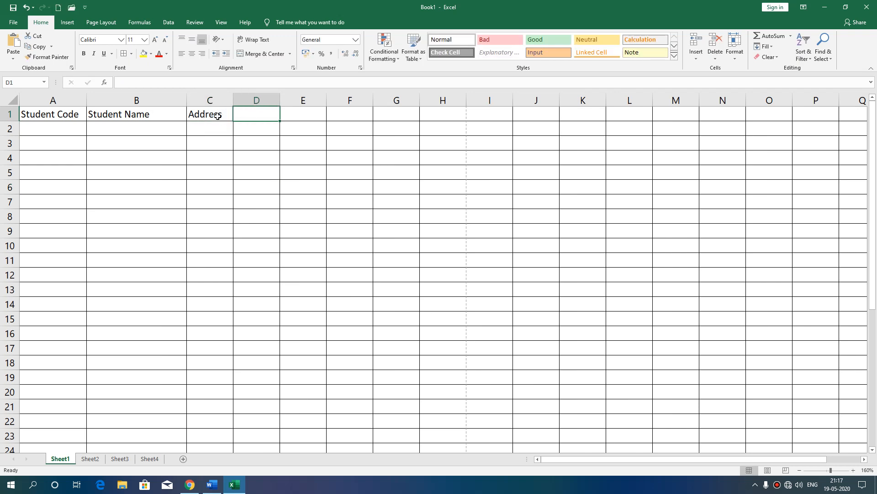
pyautogui.write('Contact No')
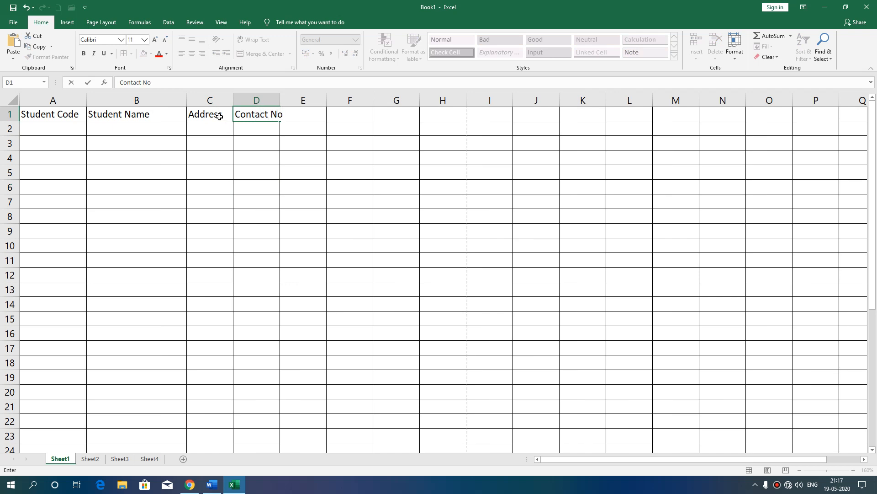
pyautogui.click(306, 171)
pyautogui.doubleClick(279, 100)
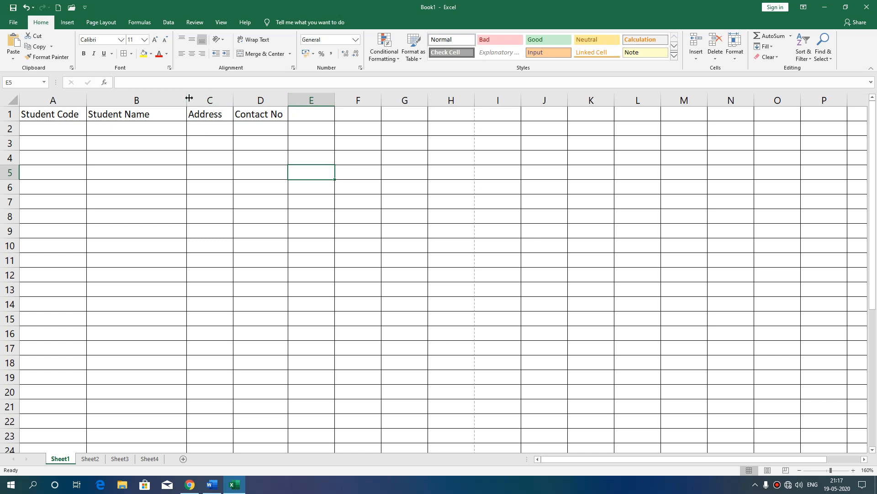
# Step: Enter E001 as the first student code in A2
pyautogui.click(60, 128)
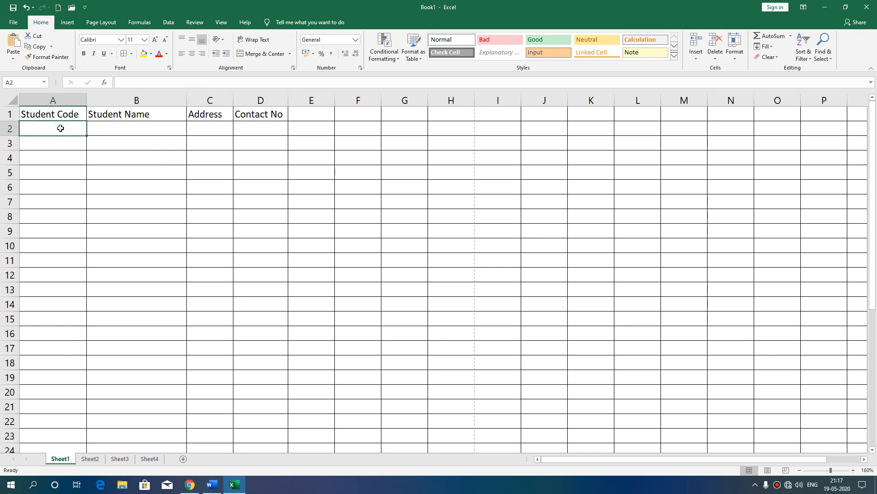
pyautogui.write('E')
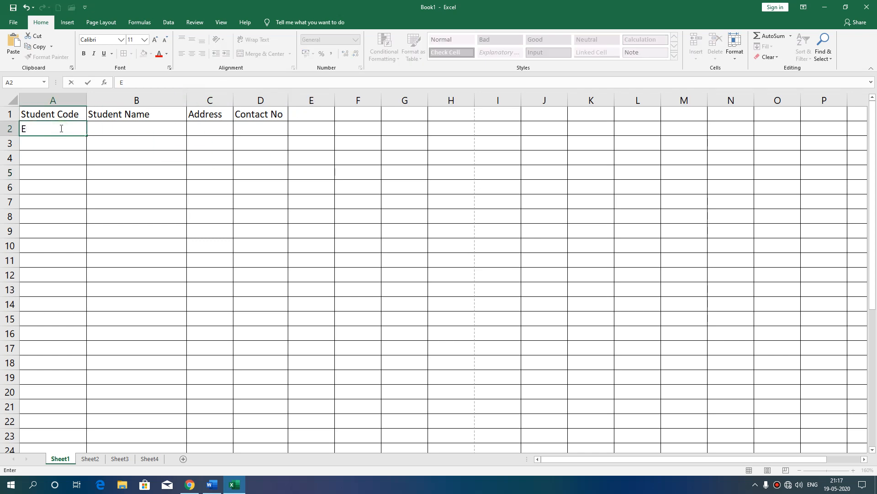
pyautogui.write('001')
pyautogui.click(53, 141)
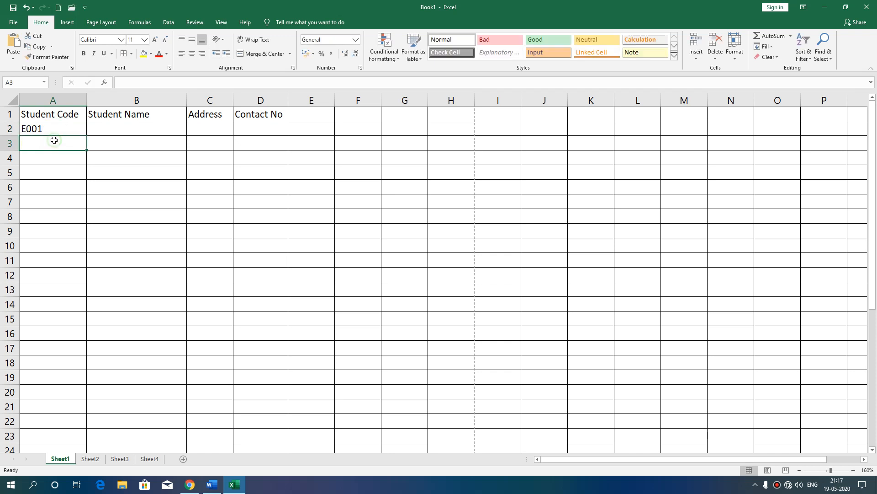
pyautogui.click(56, 132)
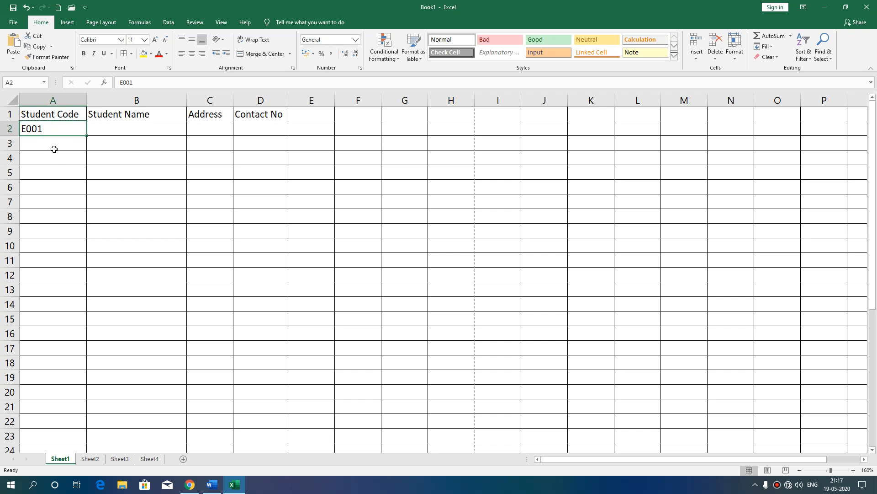
pyautogui.click(40, 140)
pyautogui.write('E')
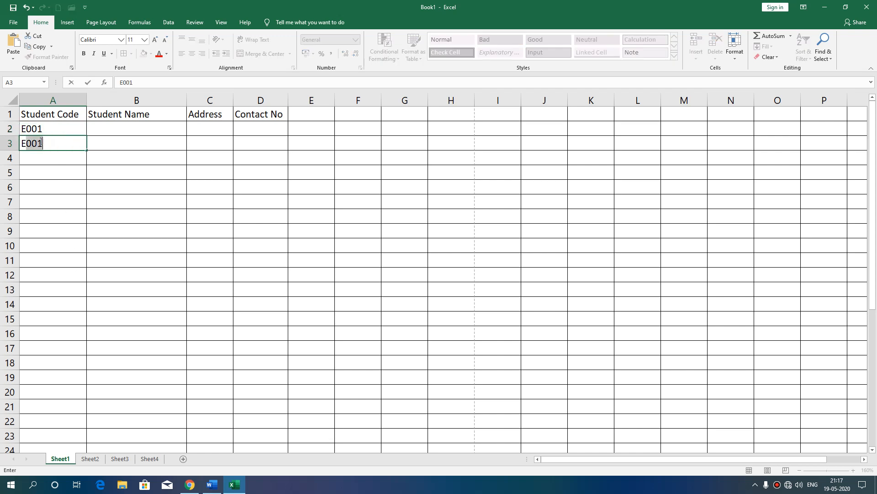
pyautogui.write('oo2')
pyautogui.press('Return')
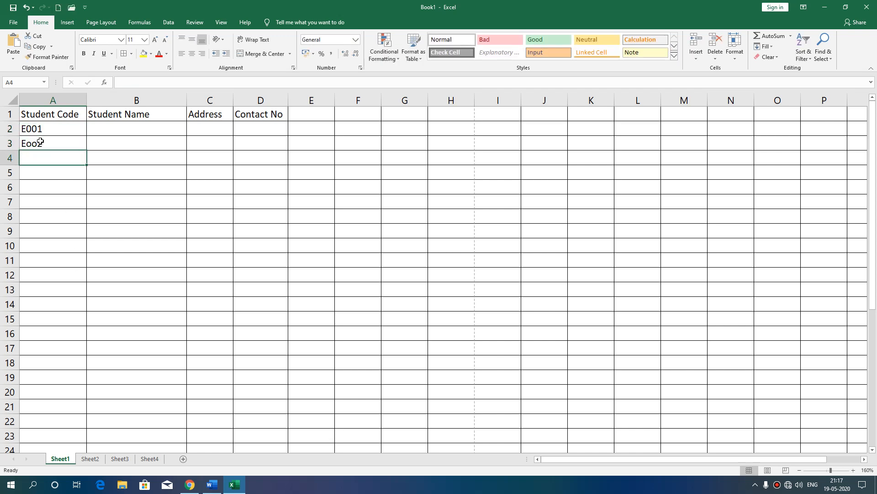
pyautogui.click(58, 188)
pyautogui.click(46, 129)
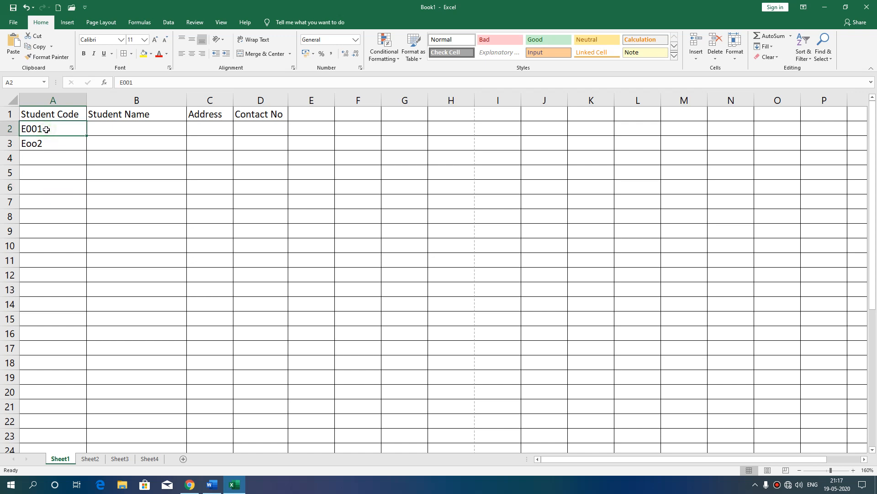
pyautogui.click(54, 147)
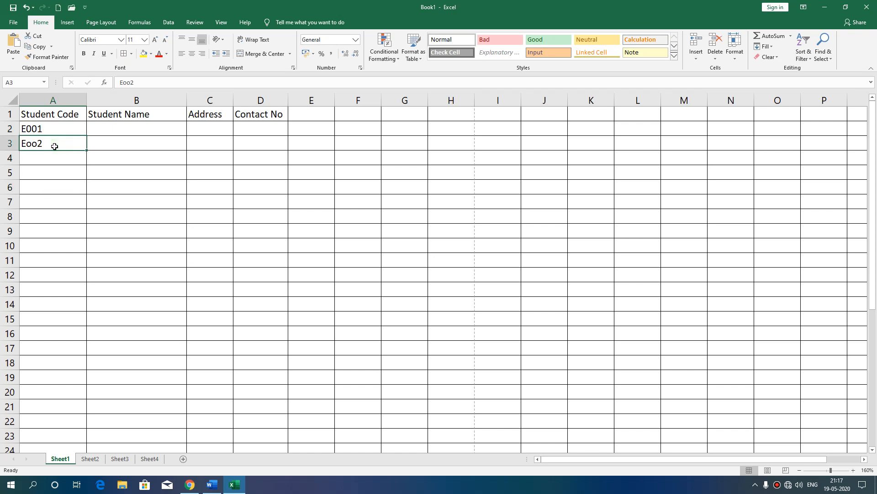
pyautogui.press('Delete')
# Step: Auto-fill the student codes from E001 in A2 down to E011 in A12
pyautogui.click(60, 132)
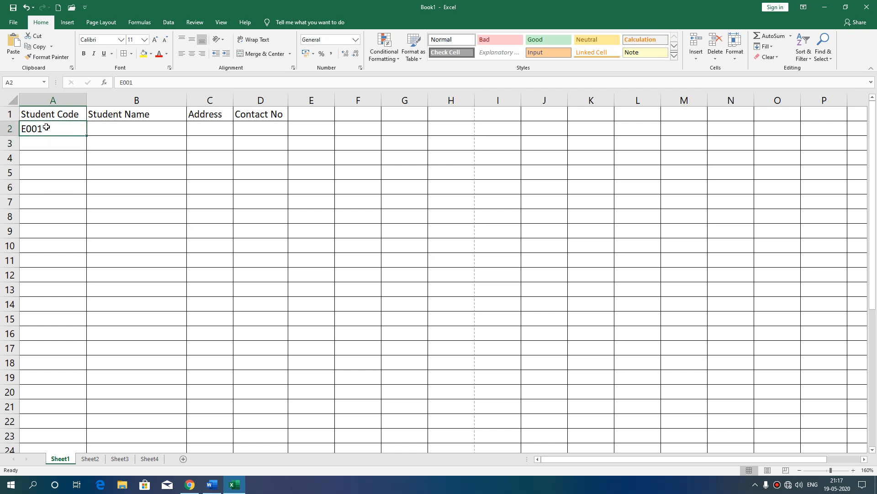
pyautogui.moveTo(86, 136); pyautogui.dragTo(86, 279)
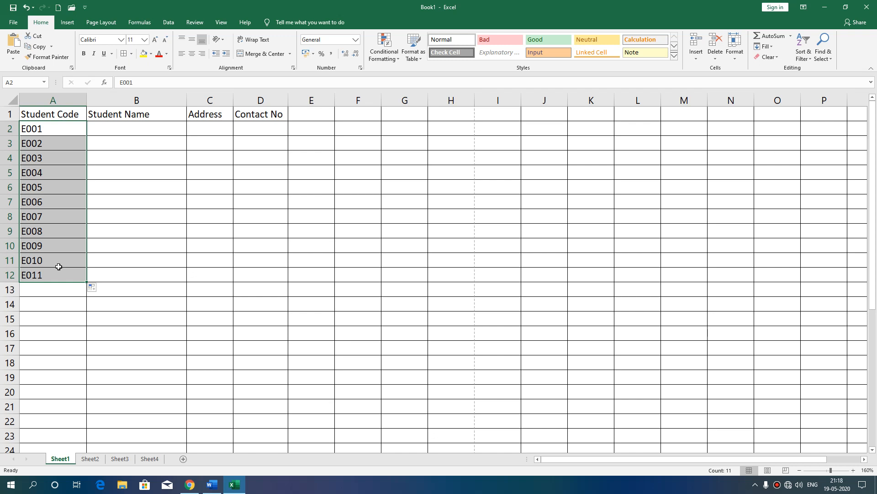
# Step: Enter Monday in B7 and auto-fill the weekday series down to B15
pyautogui.click(154, 203)
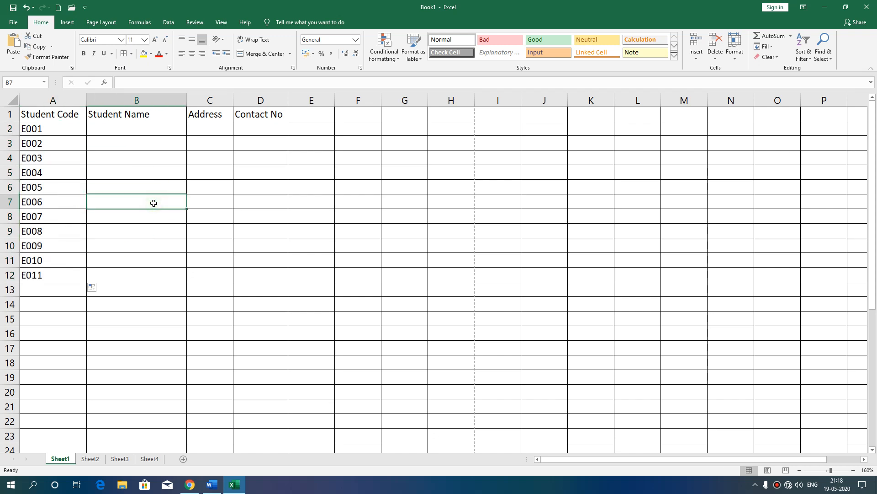
pyautogui.write('monday')
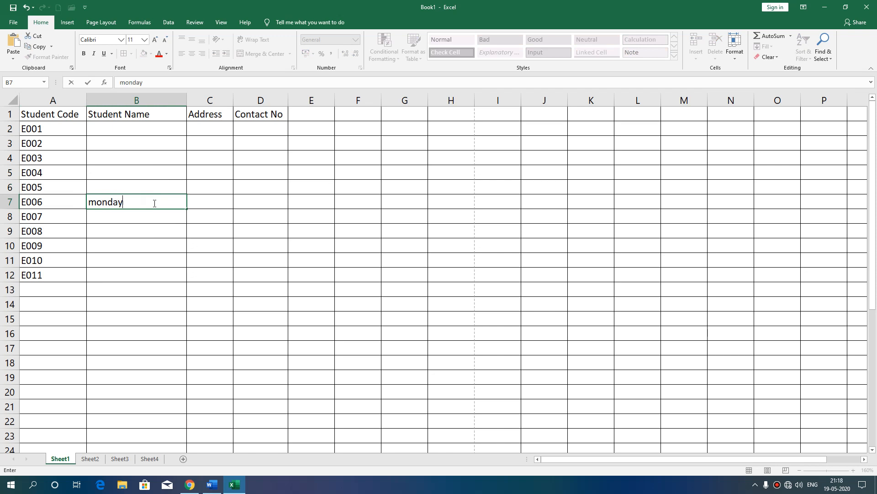
pyautogui.press('Return')
pyautogui.click(154, 203)
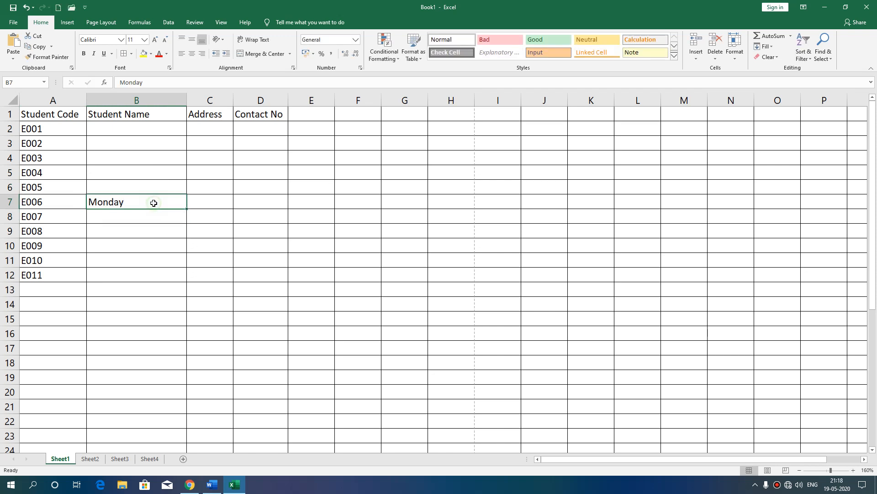
pyautogui.moveTo(186, 209); pyautogui.dragTo(180, 322)
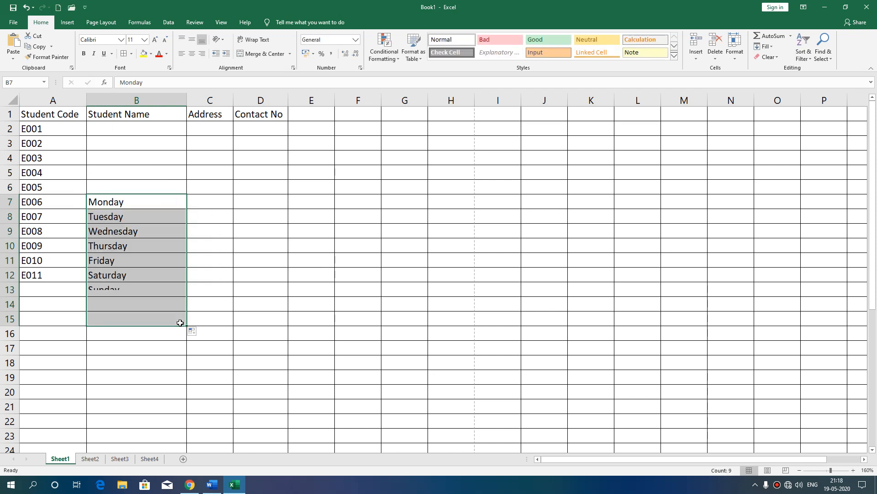
# Step: Clear the weekday series from B7 to B15
pyautogui.click(209, 199)
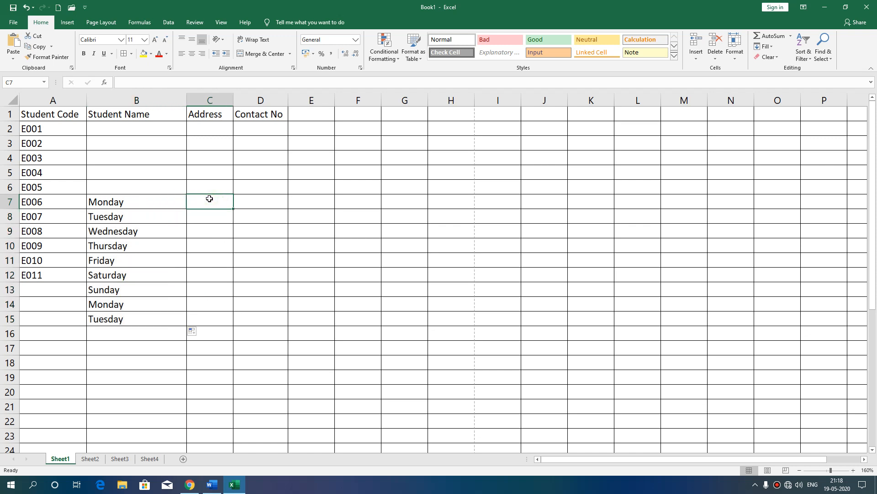
pyautogui.moveTo(132, 204); pyautogui.dragTo(128, 319)
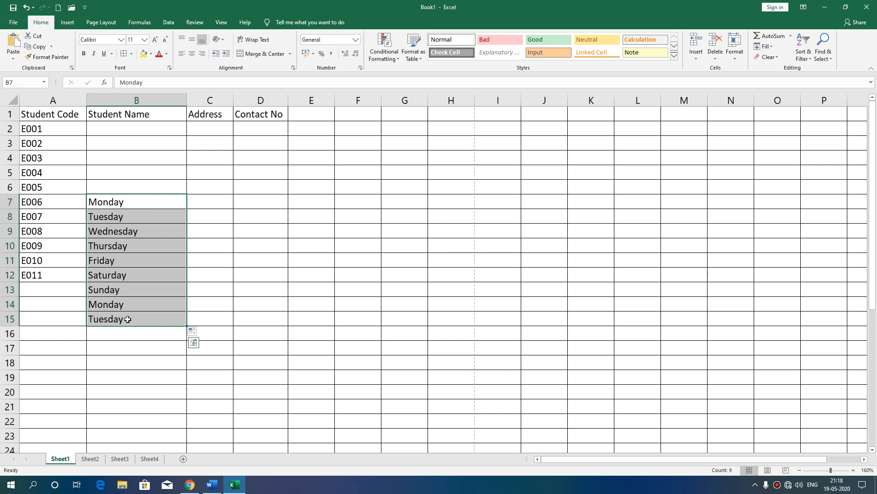
pyautogui.press('Delete')
# Step: Enter the full names of the first three students in B2 to B4, one per row
pyautogui.click(130, 128)
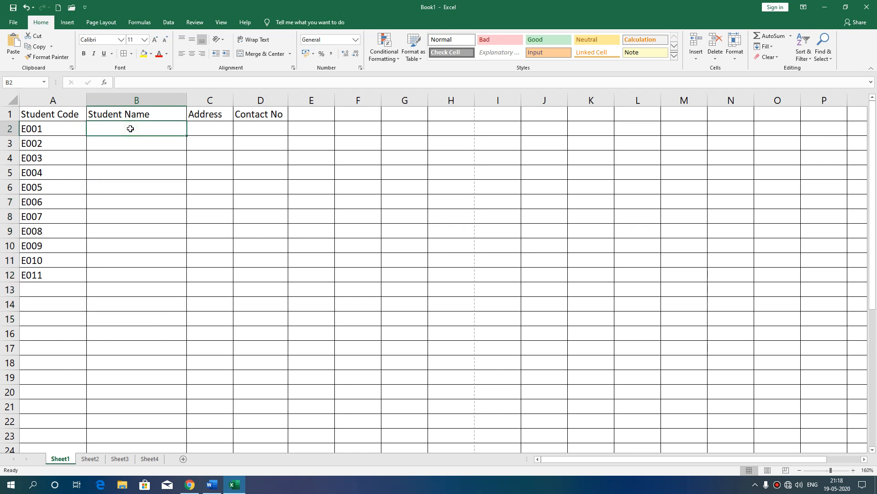
pyautogui.write('Ni')
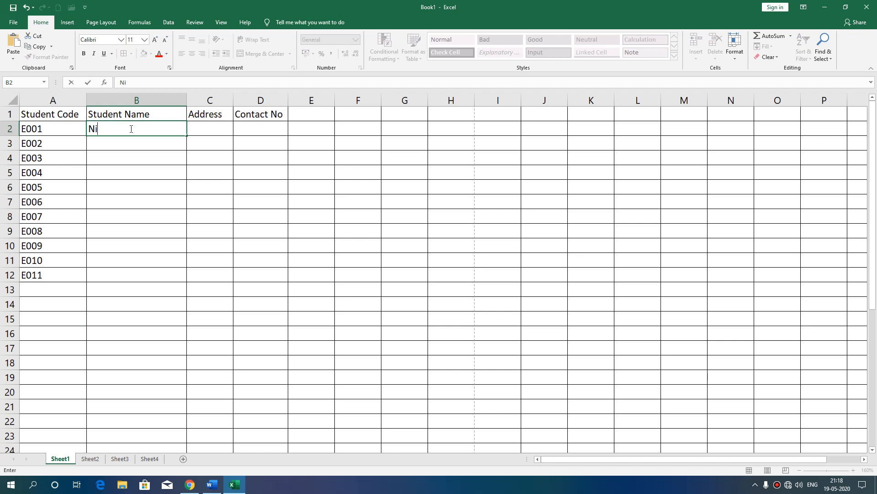
pyautogui.write('raj Pandey')
pyautogui.press('Return')
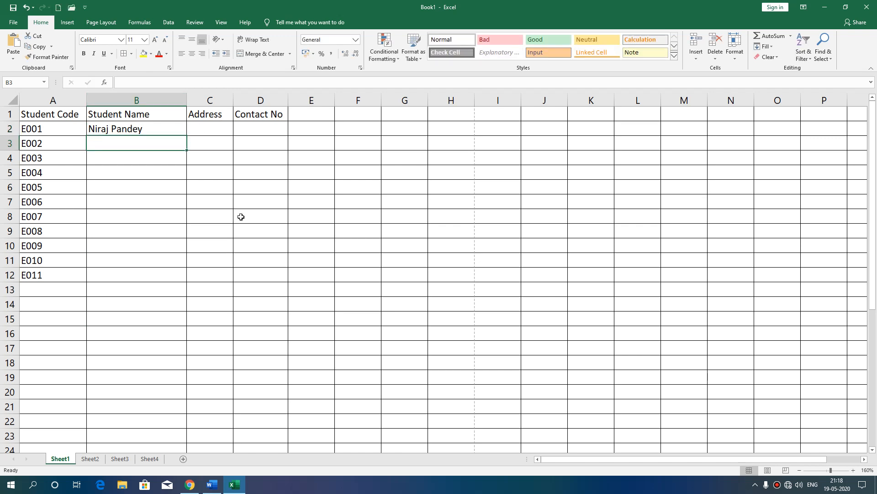
pyautogui.write('Av')
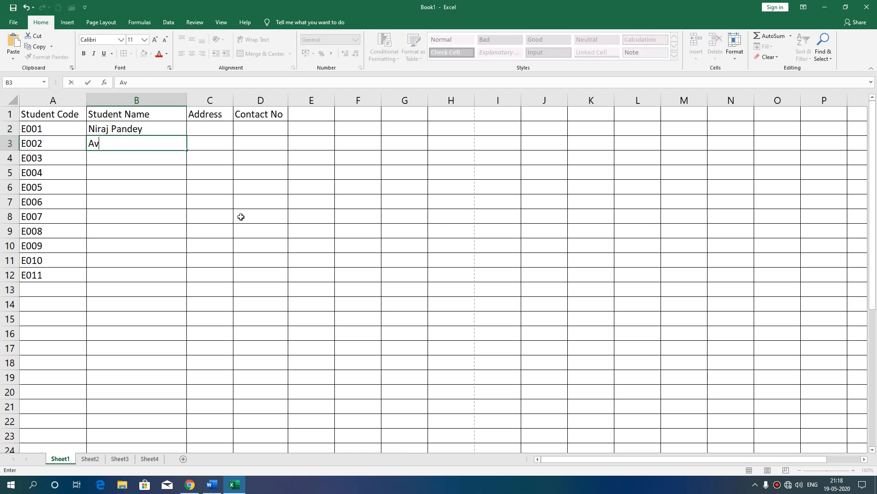
pyautogui.write('ik Samana')
pyautogui.press('BackSpace')
pyautogui.press('BackSpace')
pyautogui.write('a')
pyautogui.press('Return')
pyautogui.write('Ra')
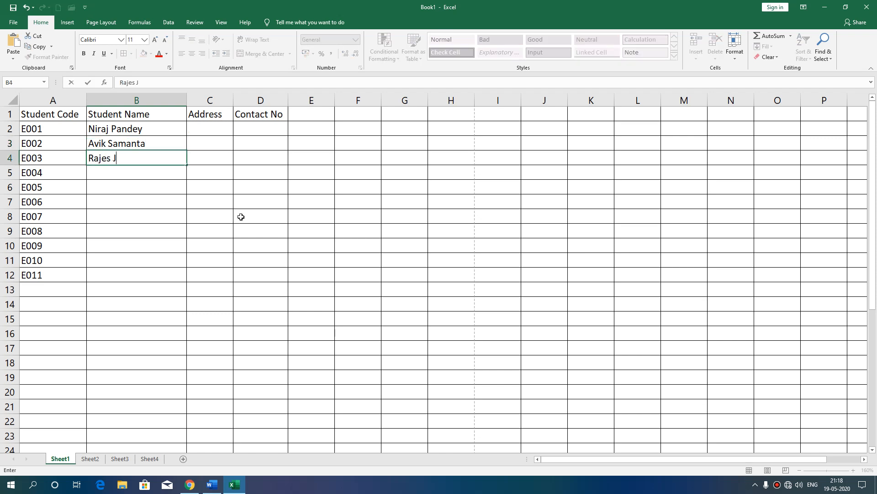
pyautogui.press('Return')
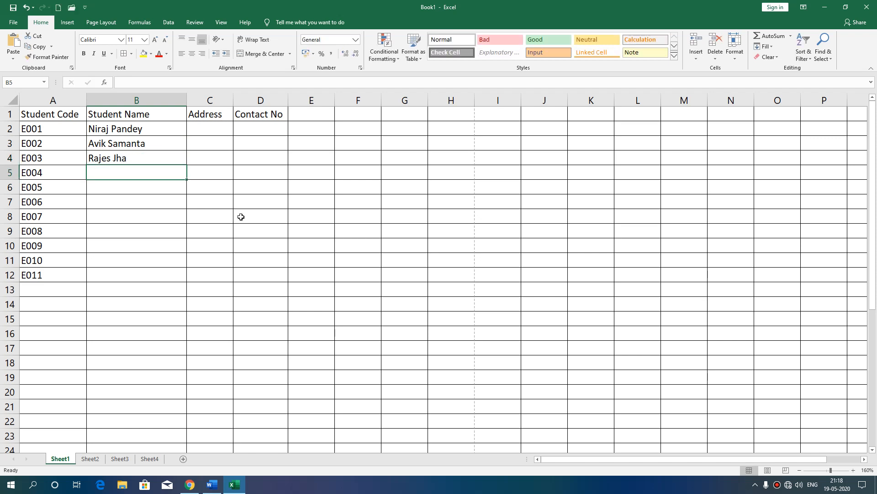
# Step: Enter the fourth student's first name in B5
pyautogui.write('P')
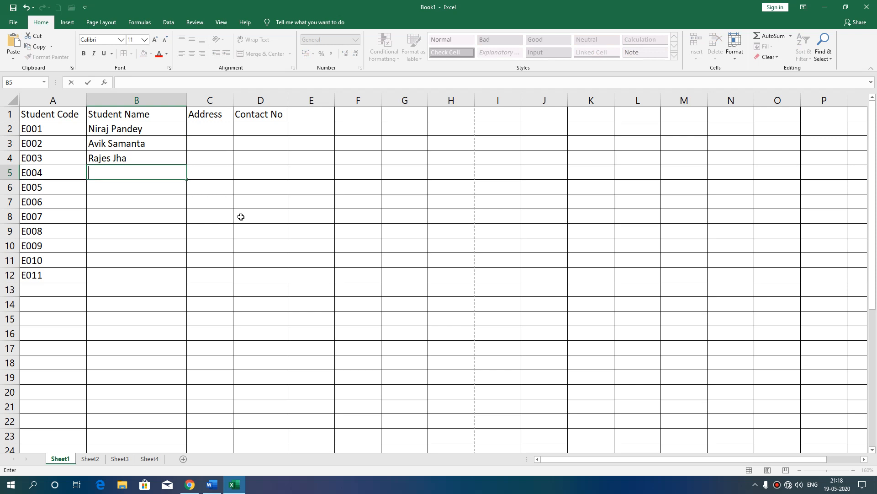
pyautogui.write('ratan')
pyautogui.click(240, 217)
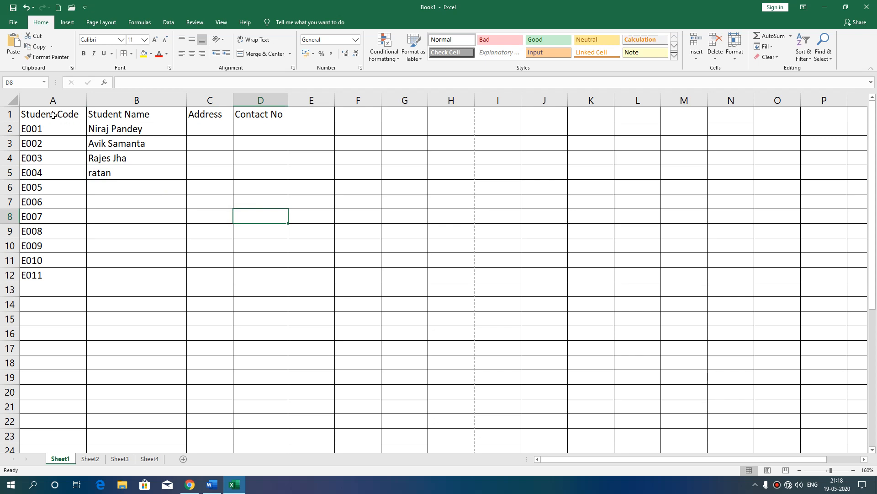
# Step: Increase the font size of the student list in A1:D13 to 12
pyautogui.moveTo(52, 114); pyautogui.dragTo(261, 297)
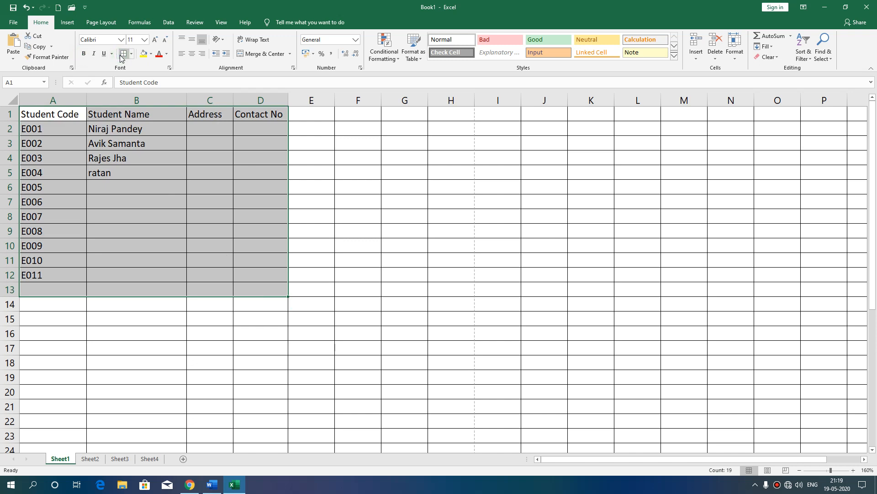
pyautogui.click(156, 41)
pyautogui.click(155, 40)
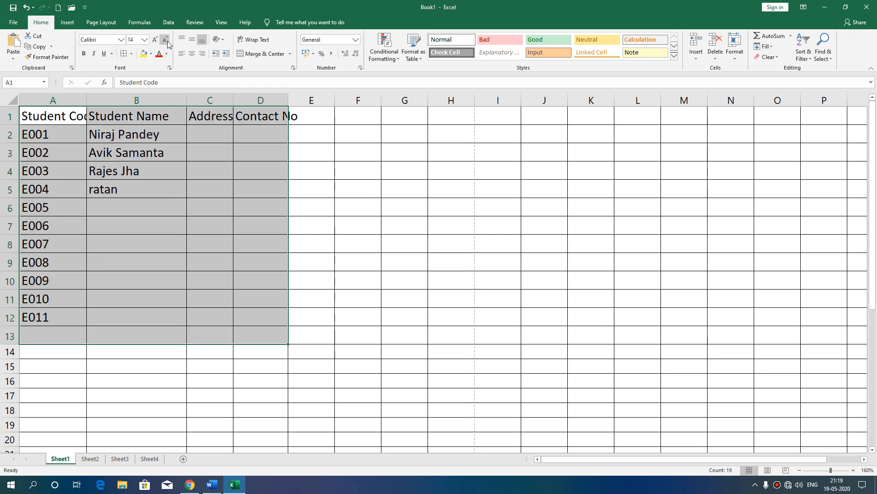
pyautogui.click(166, 40)
pyautogui.click(155, 41)
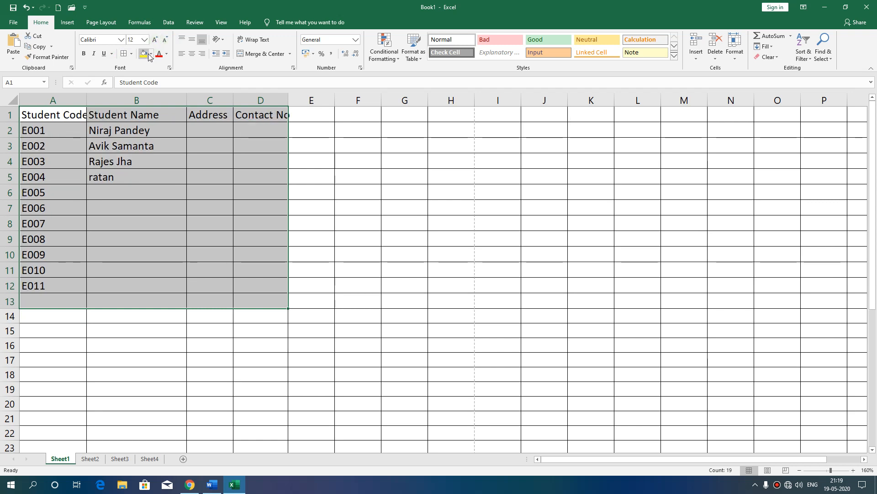
# Step: Apply a red font colour to the student list and reset the text to the Automatic colour
pyautogui.click(159, 54)
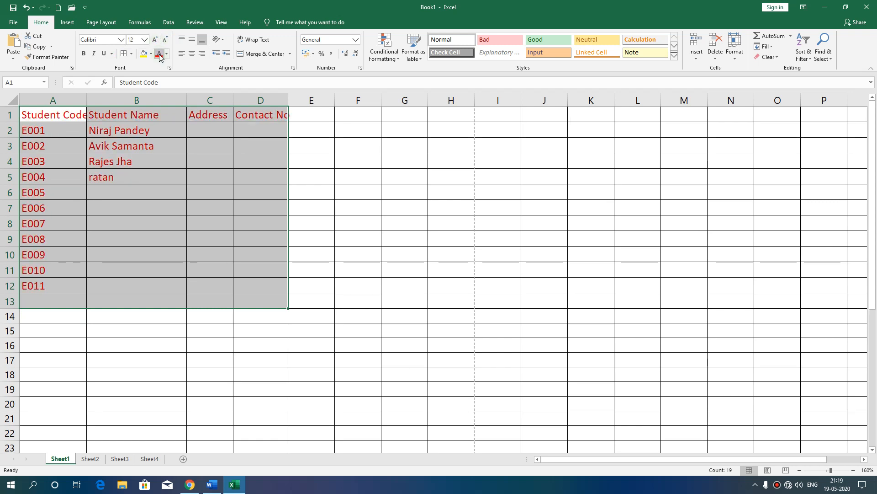
pyautogui.click(131, 287)
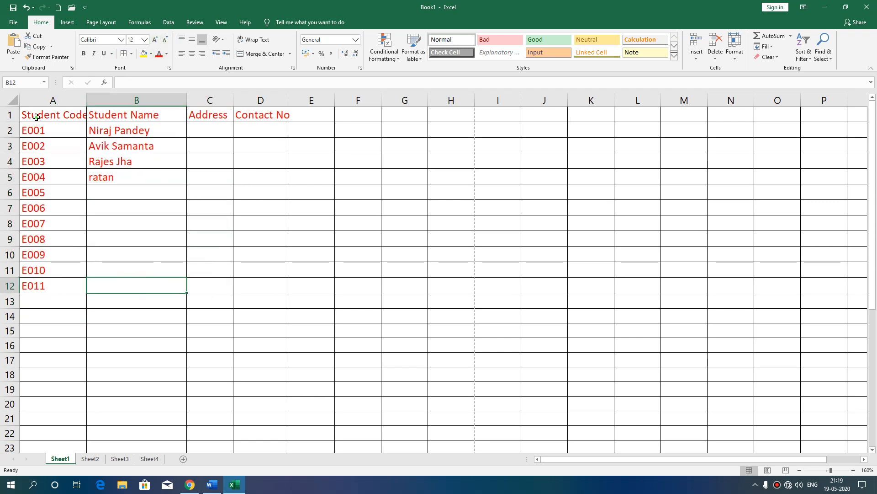
pyautogui.moveTo(37, 117); pyautogui.dragTo(274, 287)
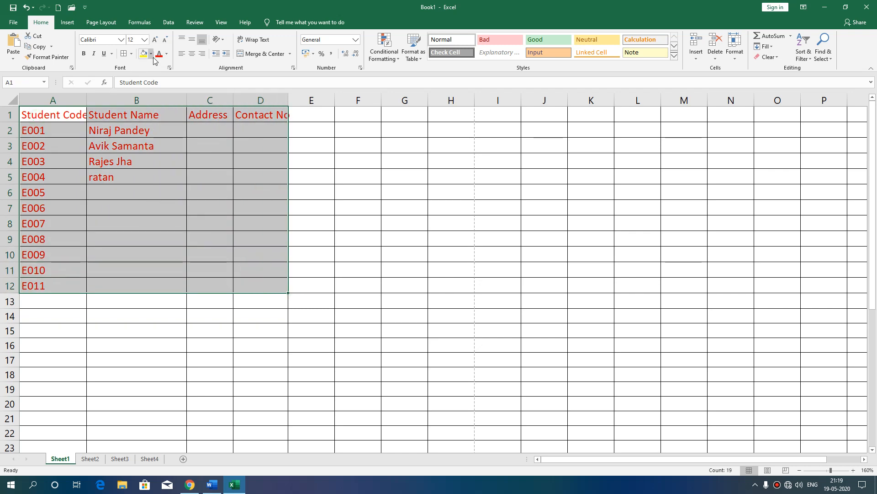
pyautogui.click(167, 53)
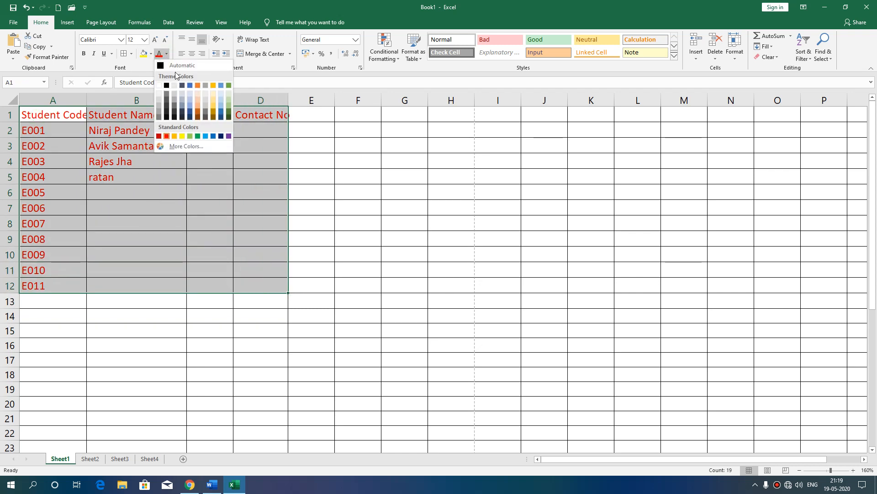
pyautogui.click(178, 65)
pyautogui.click(166, 249)
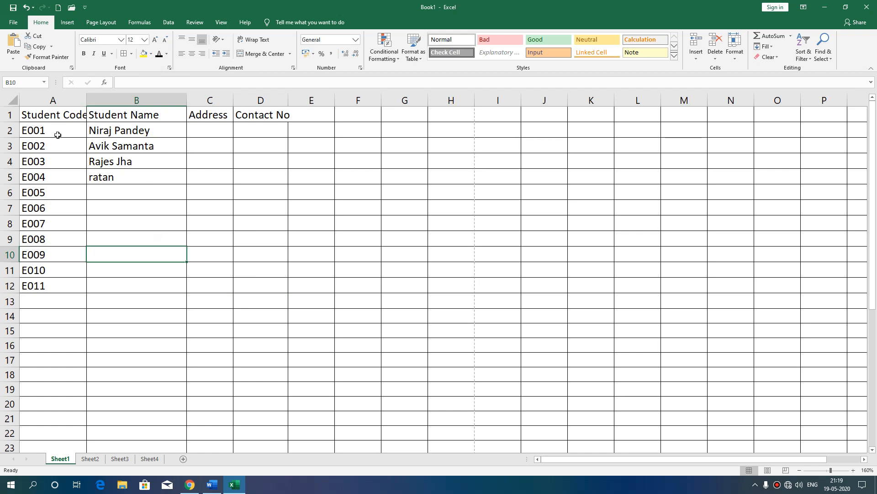
# Step: Try bold and italic formatting on the student list in A1:D14 and remove it again
pyautogui.moveTo(46, 115); pyautogui.dragTo(256, 311)
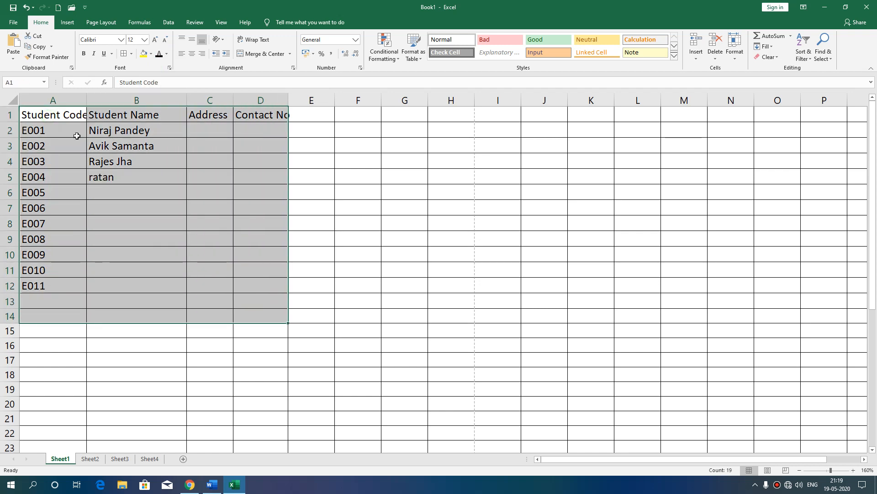
pyautogui.click(83, 54)
pyautogui.click(80, 56)
pyautogui.click(101, 58)
pyautogui.click(95, 54)
pyautogui.click(94, 54)
pyautogui.click(198, 206)
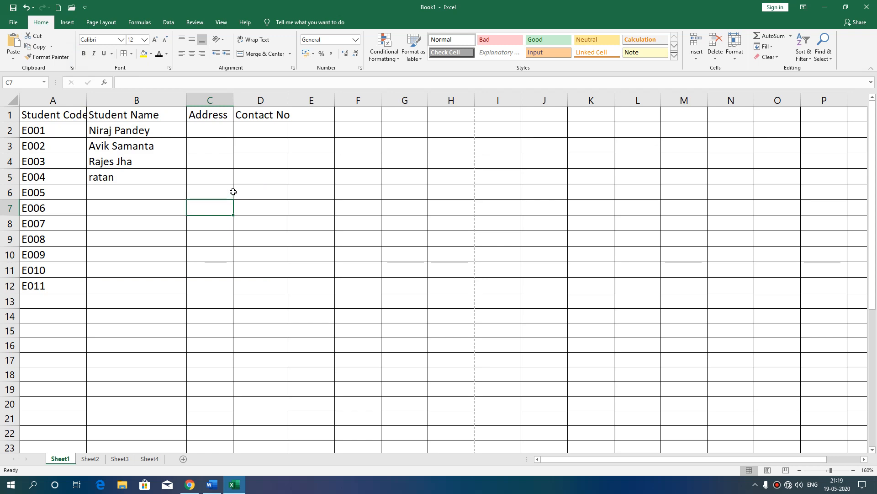
pyautogui.moveTo(418, 1)
pyautogui.click(485, 9)
# Step: Copy the four student names from B2:B5 into B6:B9 and auto-fill the name column down to B12
pyautogui.click(137, 134)
pyautogui.moveTo(122, 131); pyautogui.dragTo(134, 176)
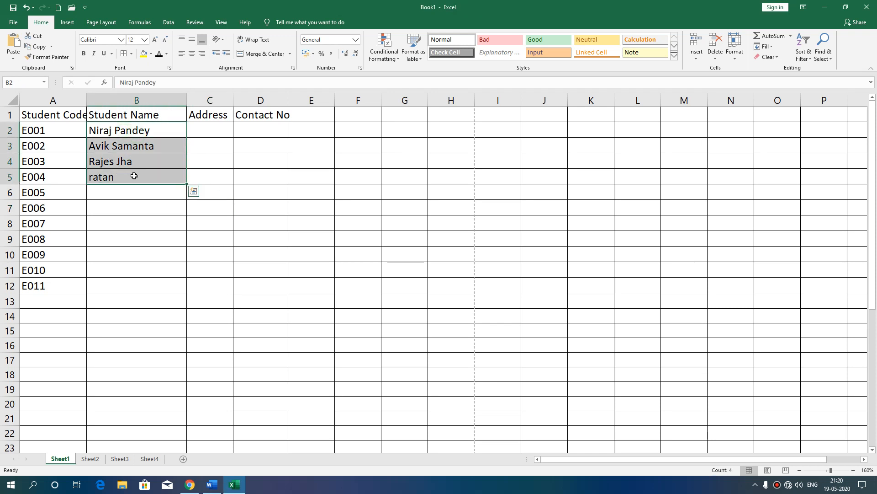
pyautogui.click(37, 46)
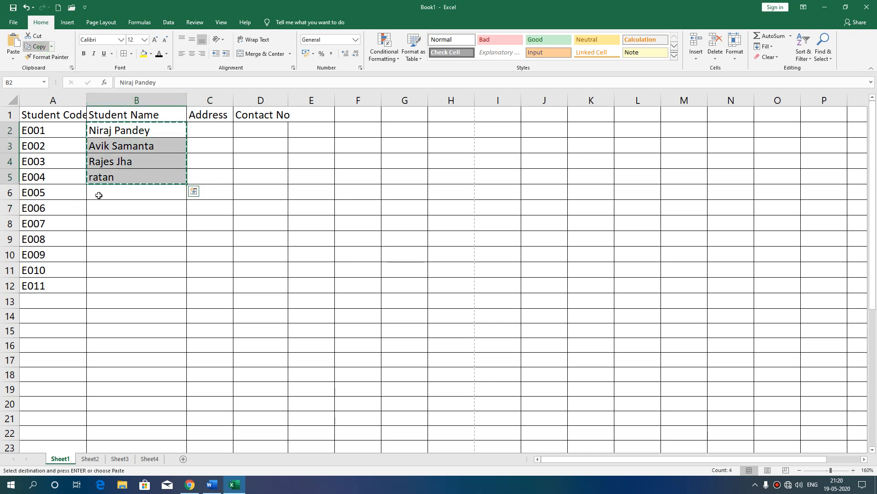
pyautogui.click(99, 193)
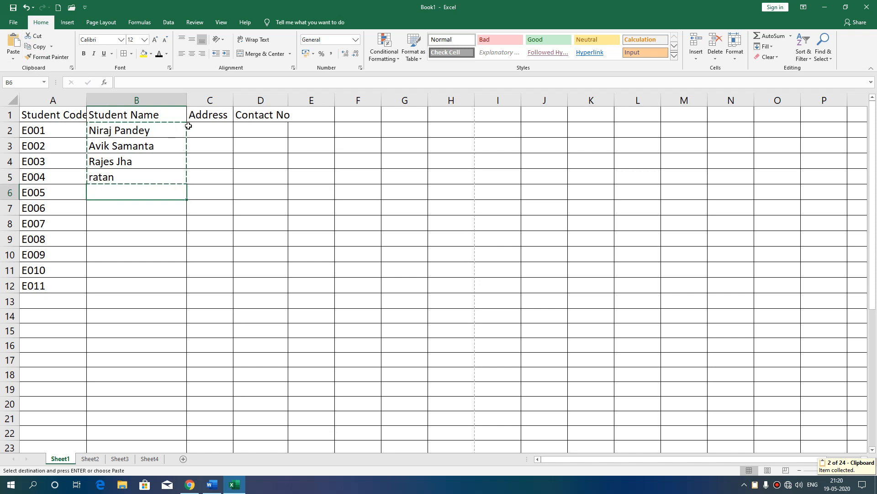
pyautogui.click(13, 41)
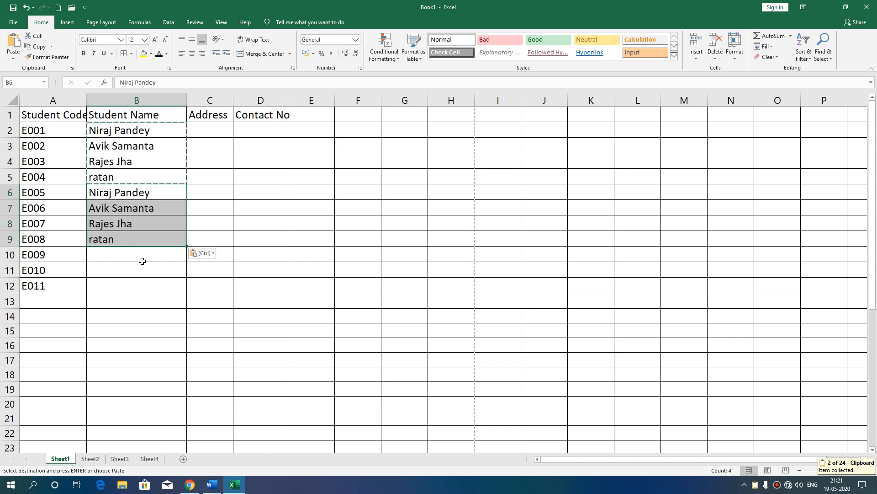
pyautogui.moveTo(130, 133); pyautogui.dragTo(133, 237)
pyautogui.moveTo(186, 246); pyautogui.dragTo(183, 295)
# Step: Enter howrah in C2 and kolkata in C3, and auto-fill the alternating addresses down to C12
pyautogui.click(211, 132)
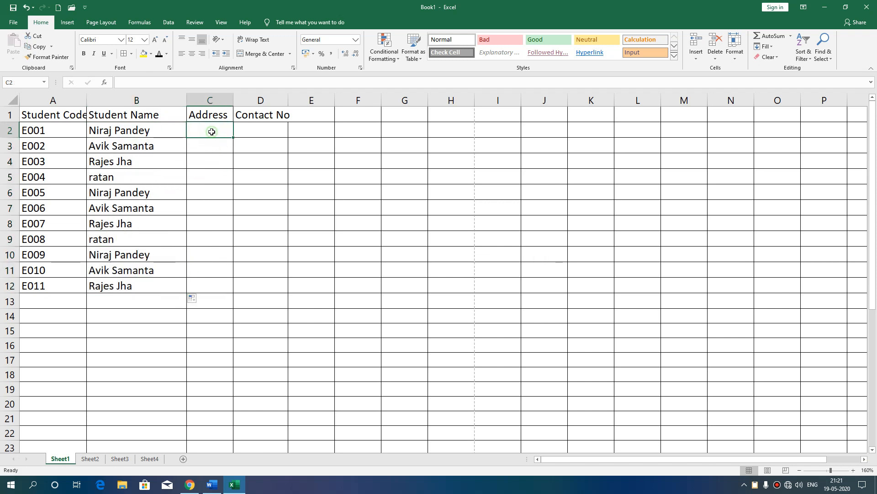
pyautogui.write('howrah')
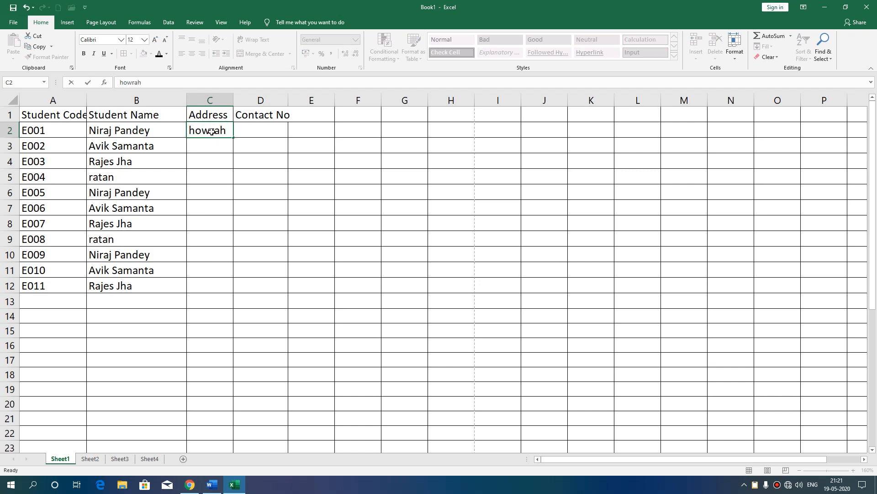
pyautogui.press('Return')
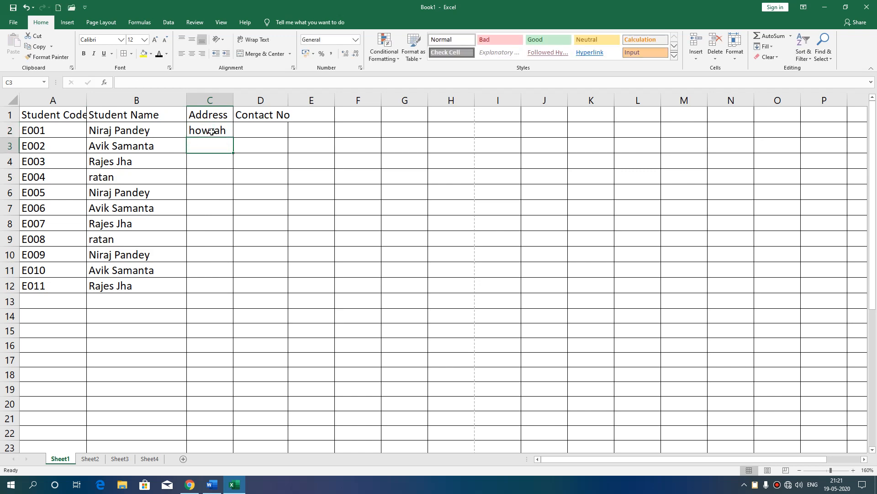
pyautogui.write('kolkata')
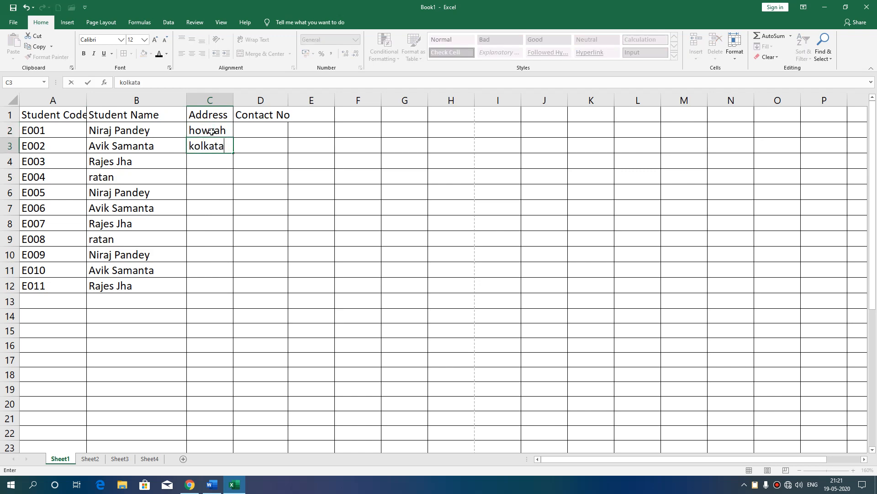
pyautogui.click(215, 162)
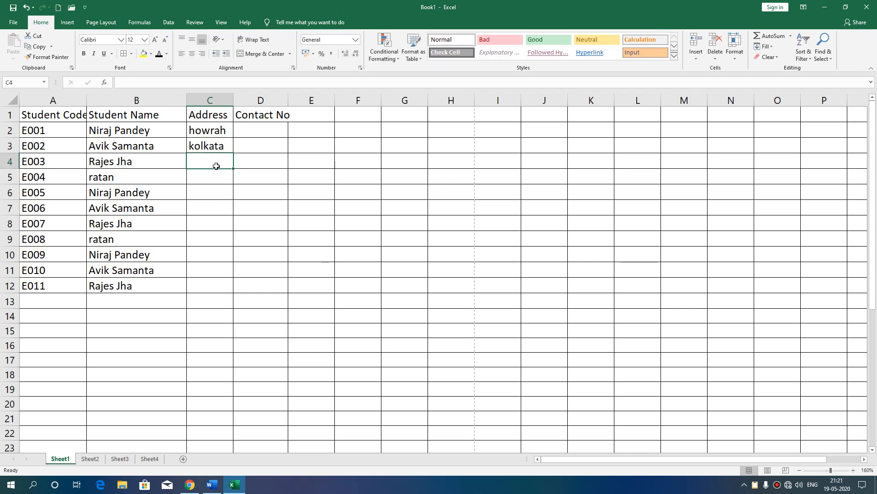
pyautogui.click(221, 124)
pyautogui.moveTo(221, 125); pyautogui.dragTo(223, 285)
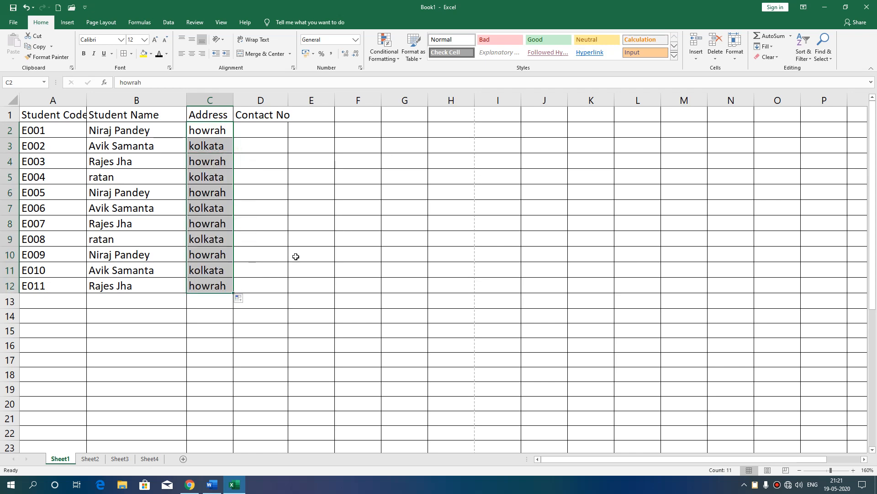
# Step: Widen the Contact No and Student Code columns so that their headings fit
pyautogui.moveTo(287, 104); pyautogui.dragTo(298, 105)
pyautogui.click(280, 129)
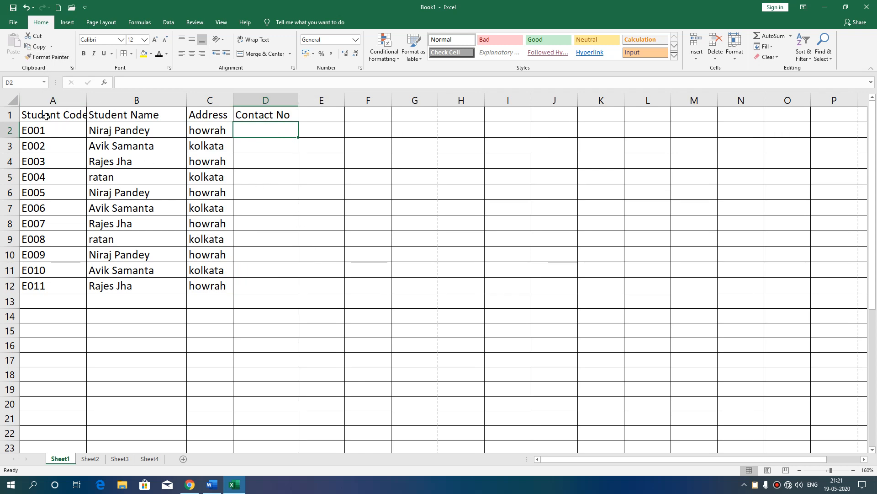
pyautogui.moveTo(46, 115); pyautogui.dragTo(260, 303)
pyautogui.click(310, 331)
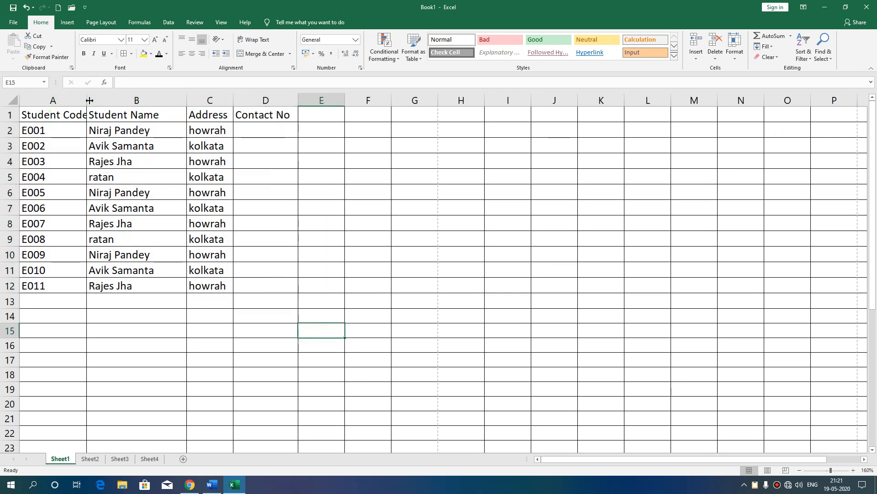
pyautogui.moveTo(88, 101); pyautogui.dragTo(294, 300)
# Step: Center the contents of A1:D13 vertically and horizontally in their cells
pyautogui.click(141, 174)
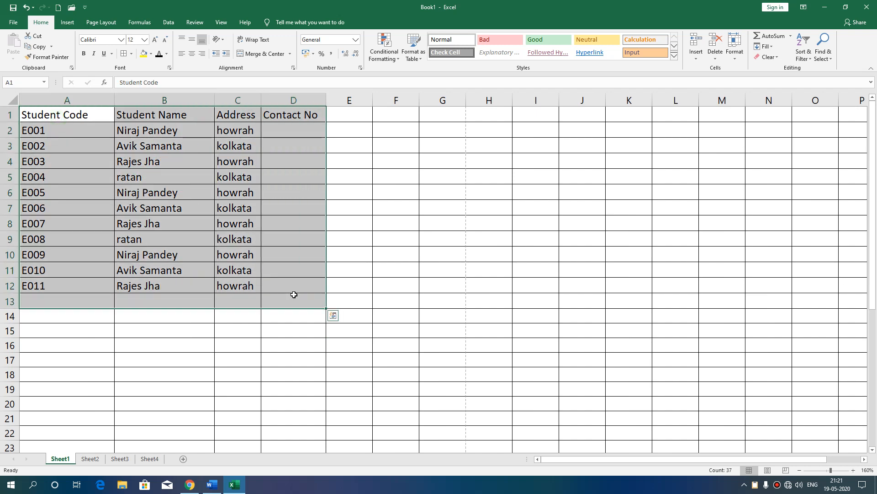
pyautogui.click(192, 41)
pyautogui.click(192, 54)
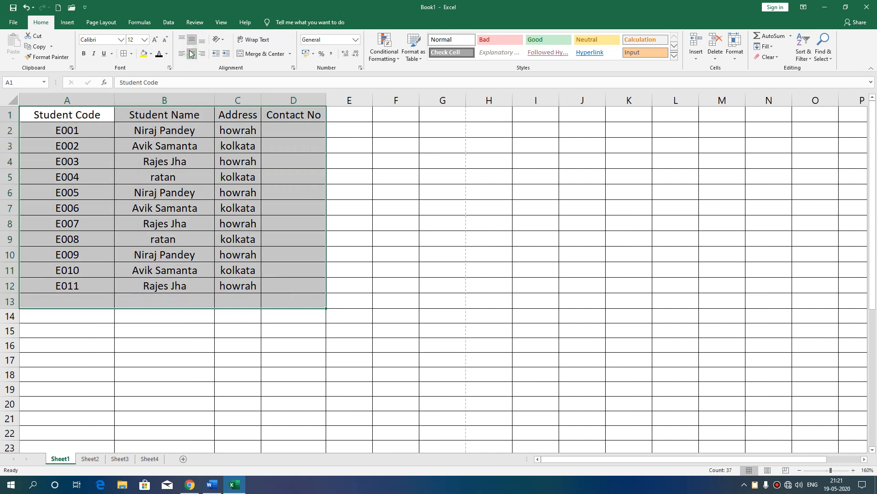
# Step: Try left and right alignment on A1:D13 and return the text to horizontal center alignment
pyautogui.click(182, 55)
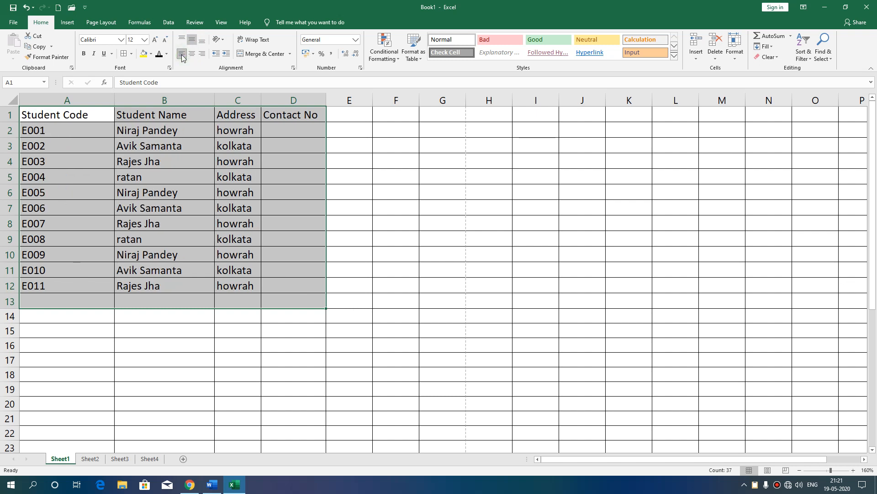
pyautogui.click(192, 54)
pyautogui.click(202, 54)
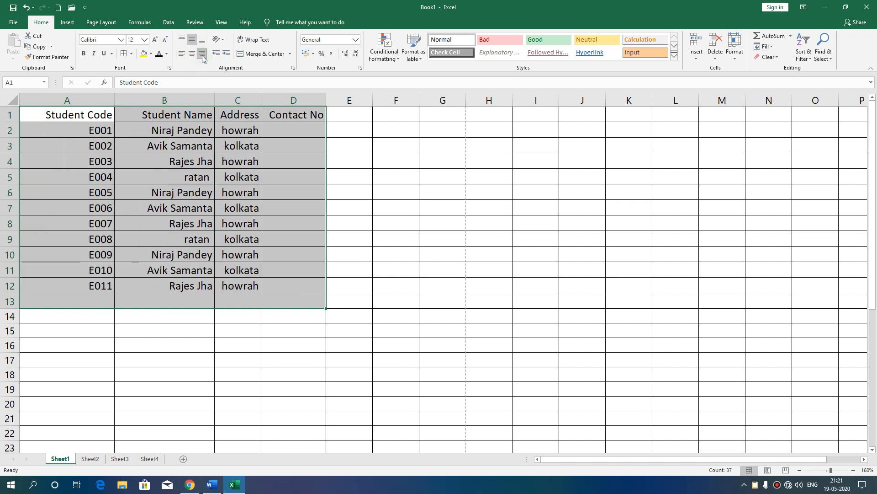
pyautogui.click(196, 57)
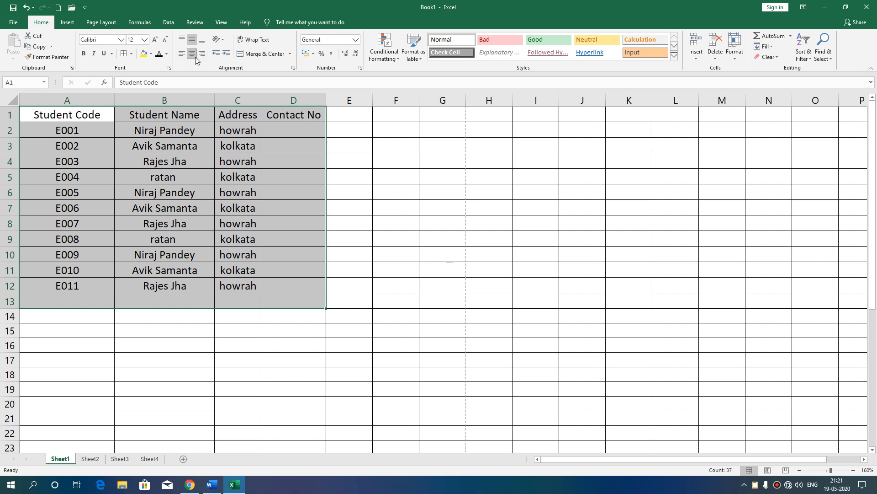
pyautogui.click(355, 245)
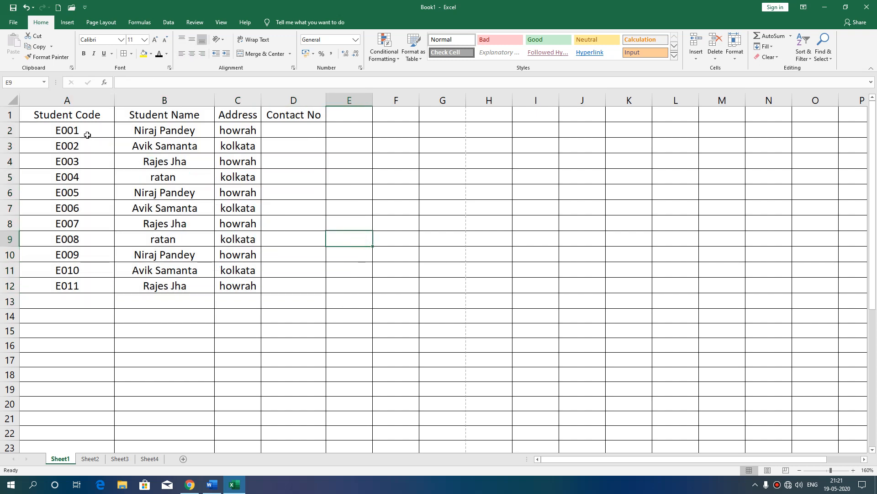
pyautogui.click(65, 115)
pyautogui.moveTo(77, 165); pyautogui.dragTo(279, 289)
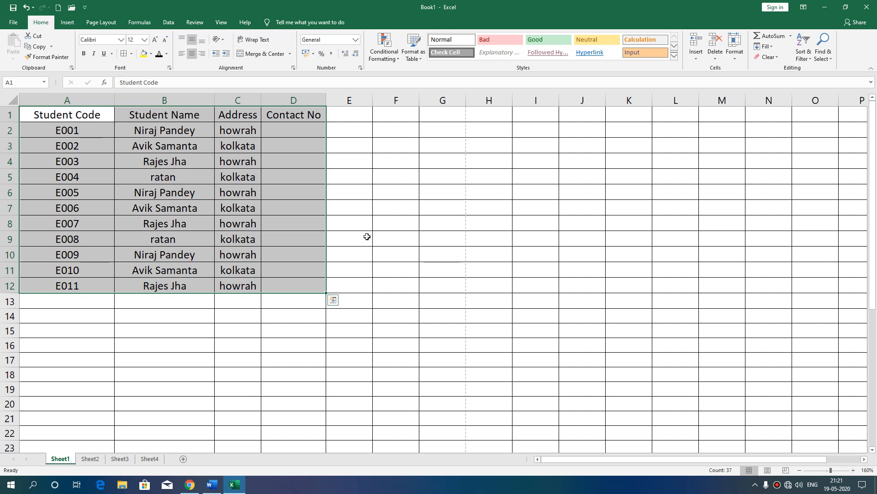
pyautogui.click(67, 23)
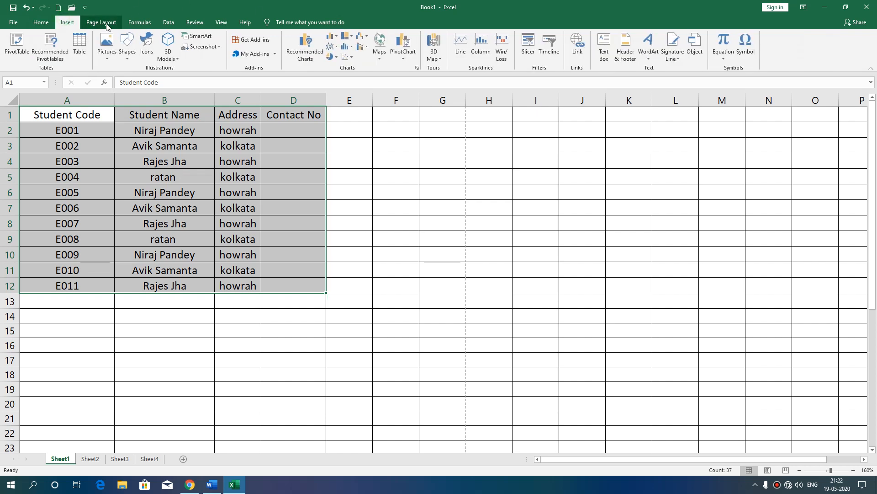
pyautogui.click(101, 22)
pyautogui.click(140, 22)
pyautogui.click(168, 23)
pyautogui.click(195, 23)
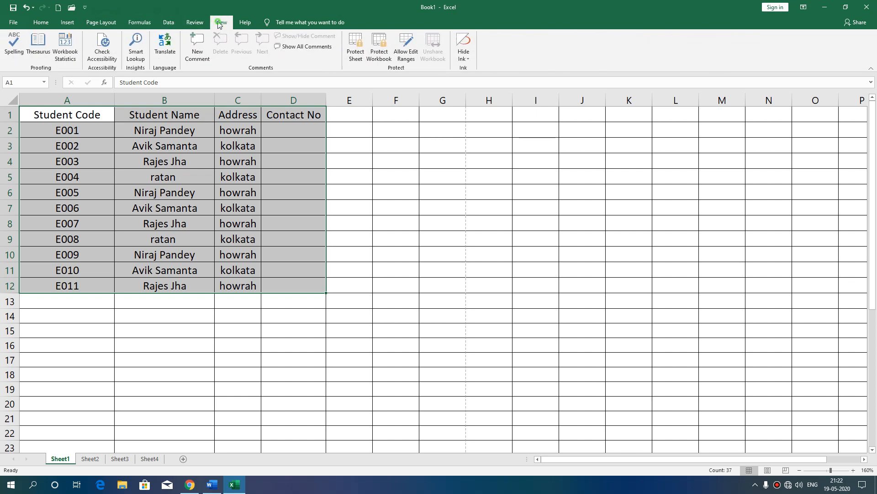
pyautogui.click(218, 24)
pyautogui.click(41, 22)
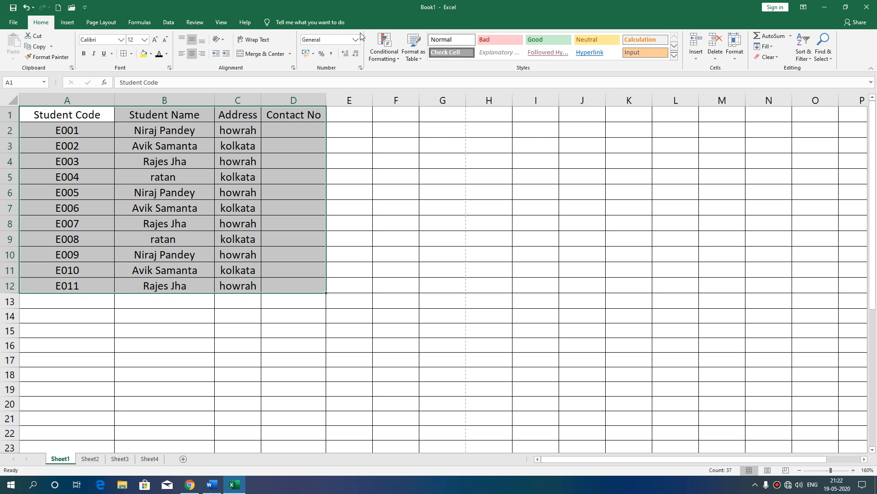
pyautogui.click(446, 24)
pyautogui.rightClick(225, 23)
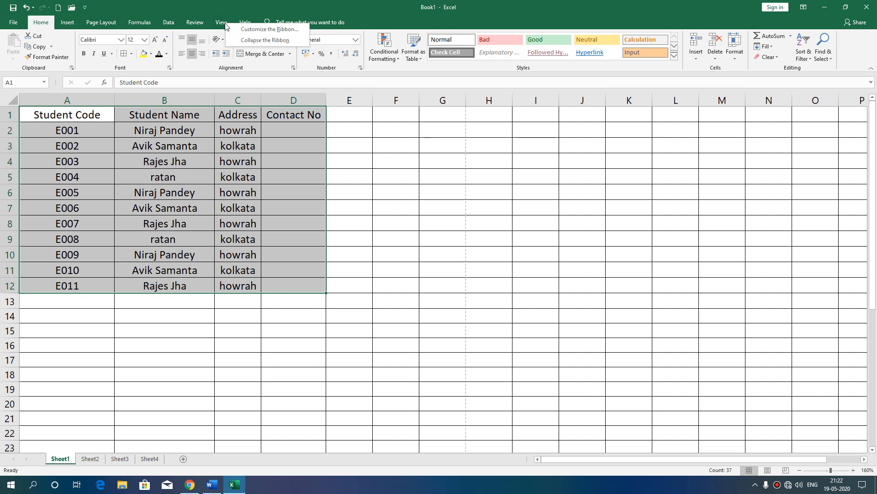
# Step: Start customizing the ribbon and add a new custom tab directly after the Insert tab
pyautogui.click(252, 31)
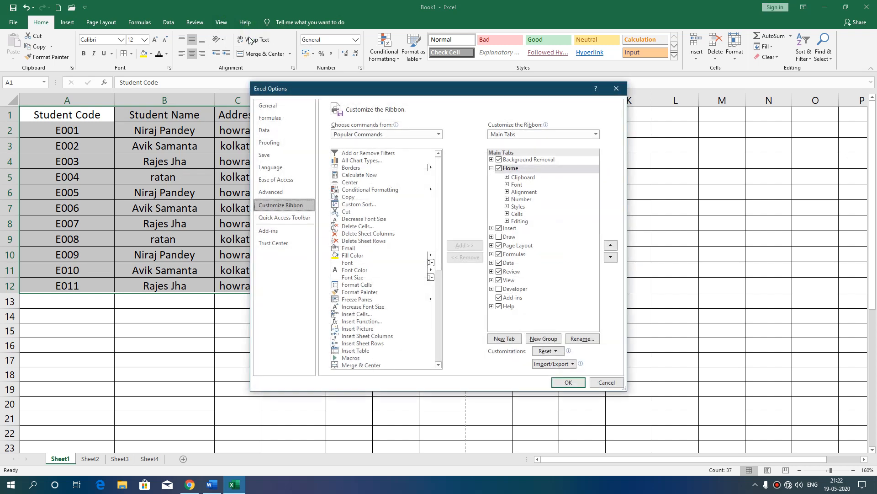
pyautogui.moveTo(377, 90); pyautogui.dragTo(465, 30)
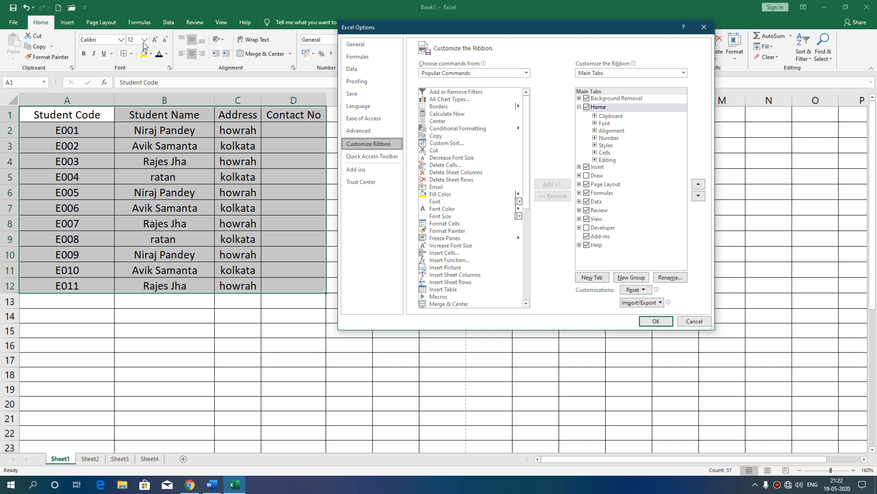
pyautogui.click(580, 108)
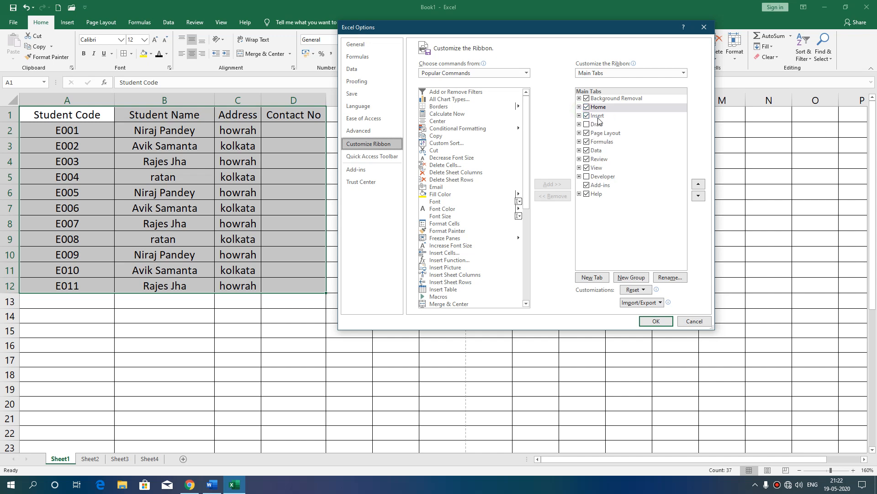
pyautogui.click(598, 116)
pyautogui.click(580, 115)
pyautogui.click(580, 115)
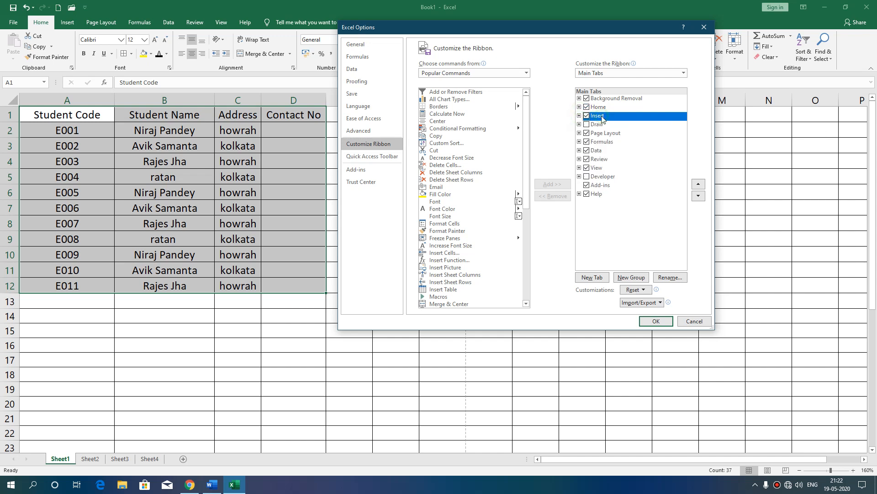
pyautogui.click(592, 277)
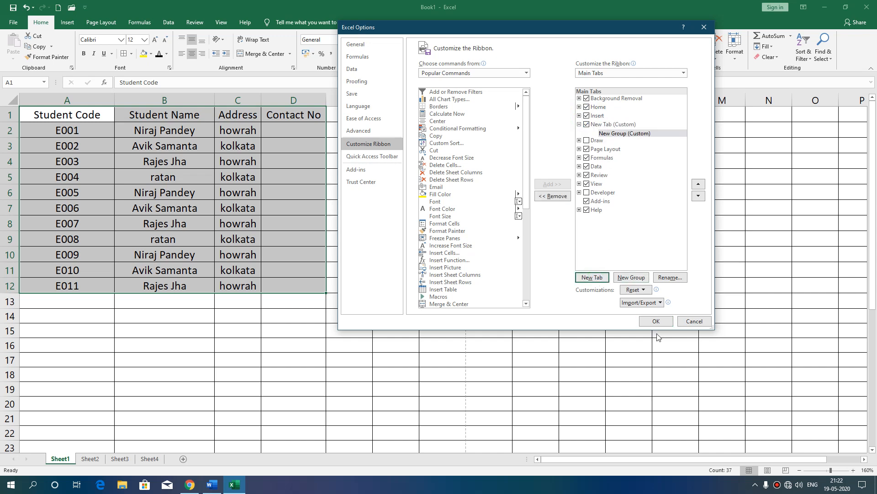
# Step: Rename the new custom ribbon tab as MyFev
pyautogui.click(617, 125)
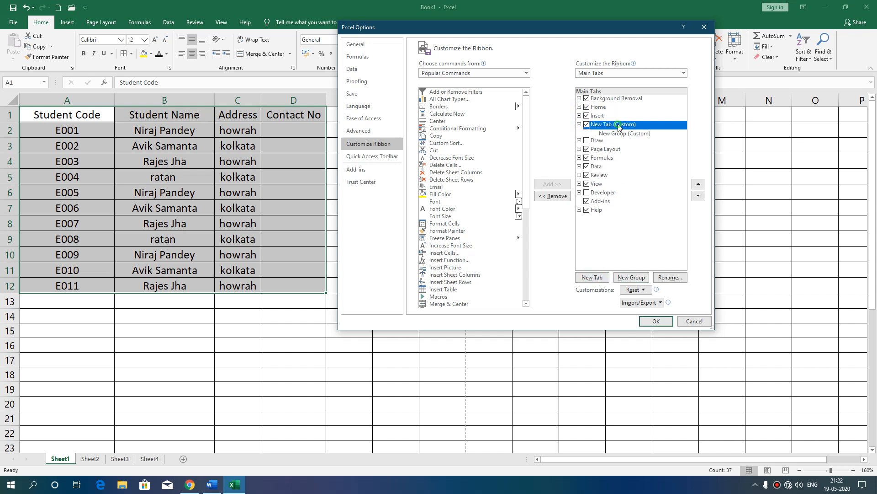
pyautogui.click(682, 275)
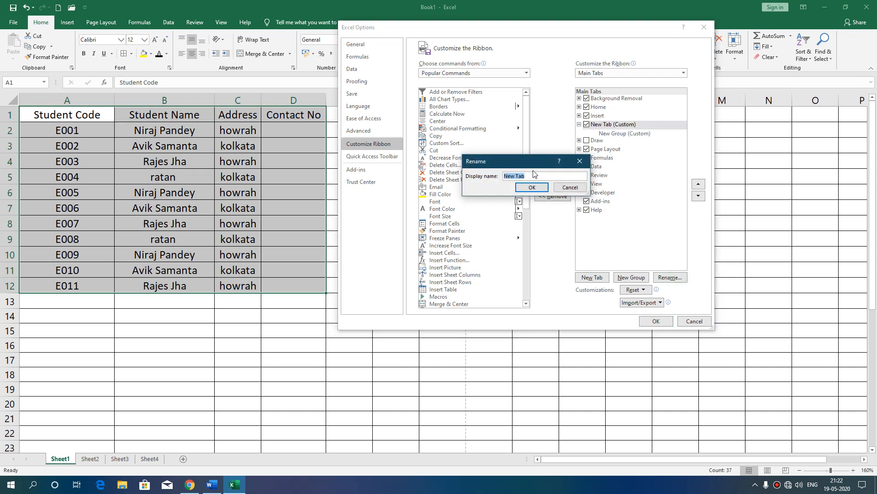
pyautogui.write('MyFev')
pyautogui.click(532, 187)
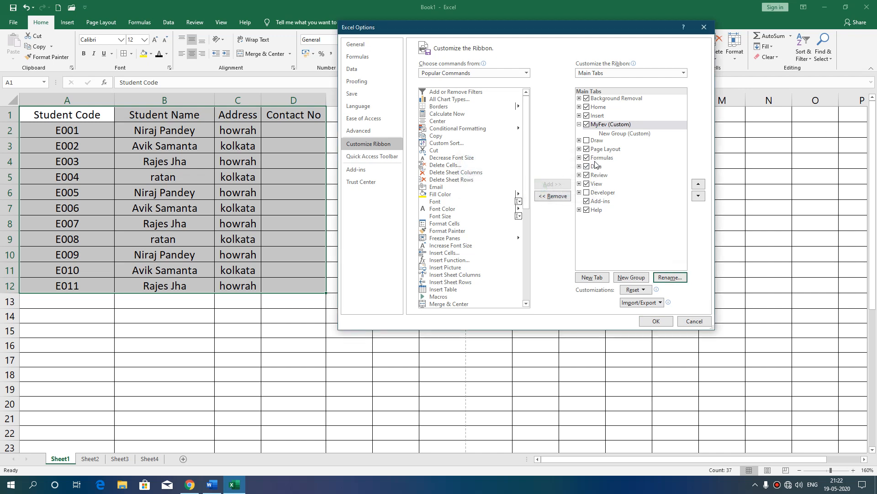
# Step: Choose a symbol for the new group in the MyFev tab and keep its default name
pyautogui.click(612, 134)
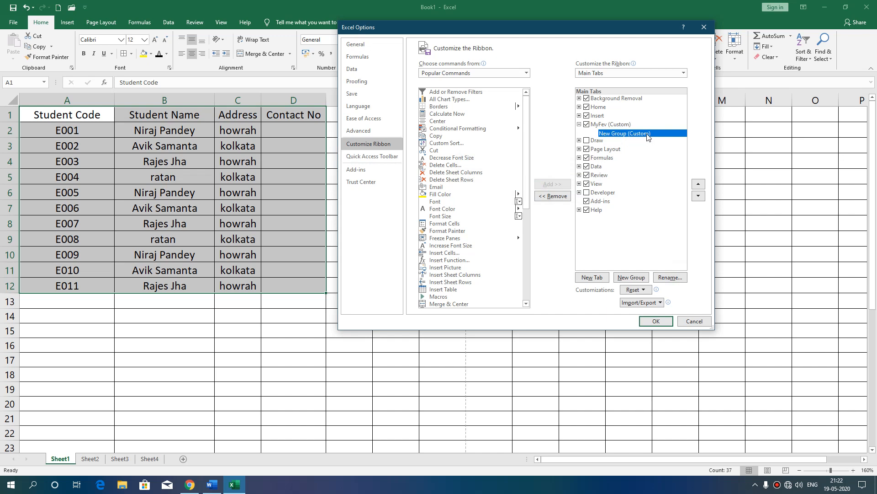
pyautogui.click(670, 277)
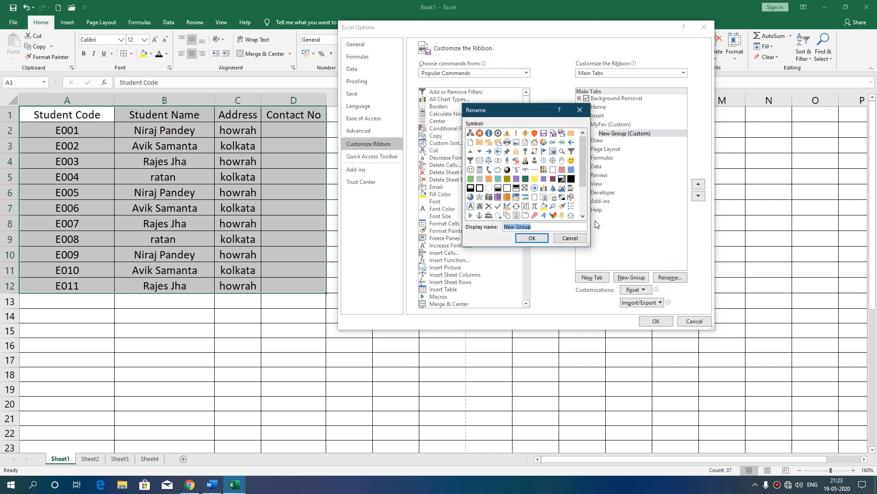
pyautogui.moveTo(585, 168)
pyautogui.mouseDown()
pyautogui.moveTo(584, 207)
pyautogui.moveTo(585, 166)
pyautogui.mouseUp()
pyautogui.click(470, 197)
pyautogui.click(532, 238)
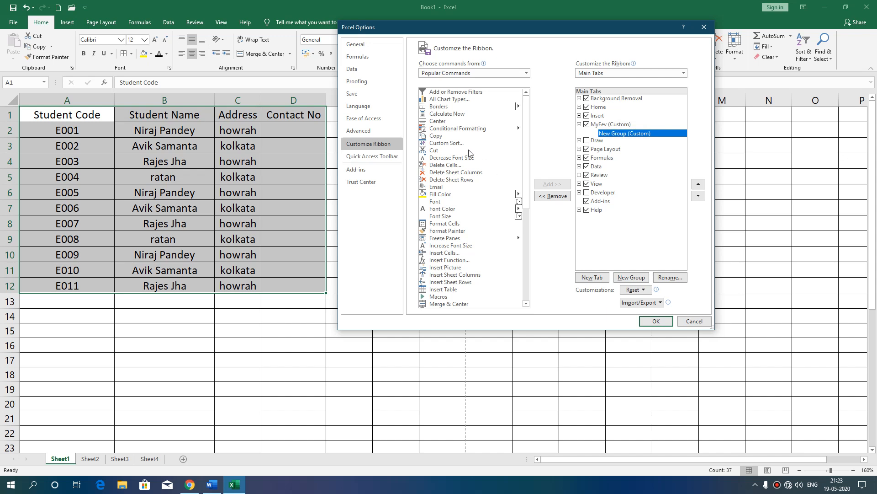
# Step: Add the Copy, Cut, Font, Fill Color and Font Size commands to the new group in the MyFev tab
pyautogui.click(437, 137)
pyautogui.click(559, 185)
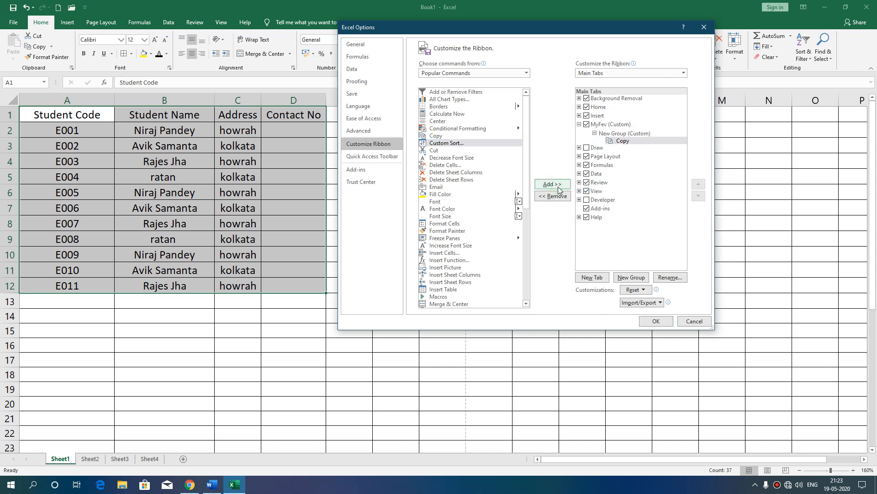
pyautogui.click(441, 150)
pyautogui.click(551, 185)
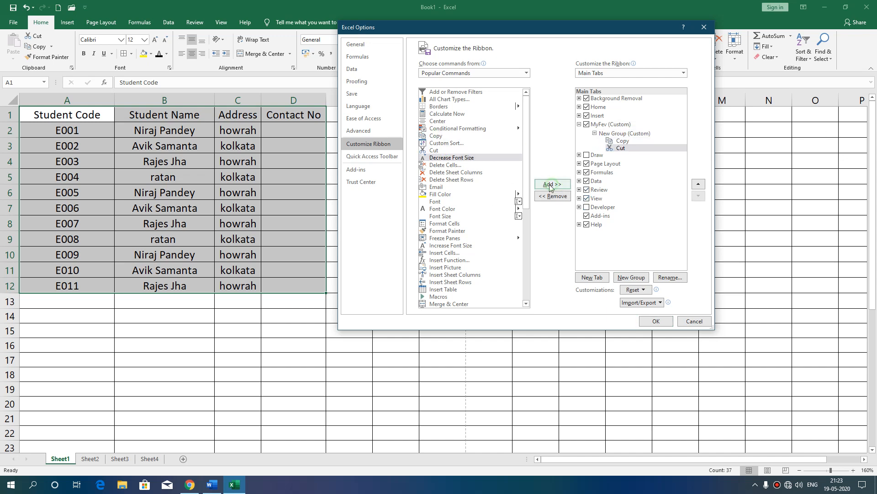
pyautogui.click(447, 202)
pyautogui.click(552, 185)
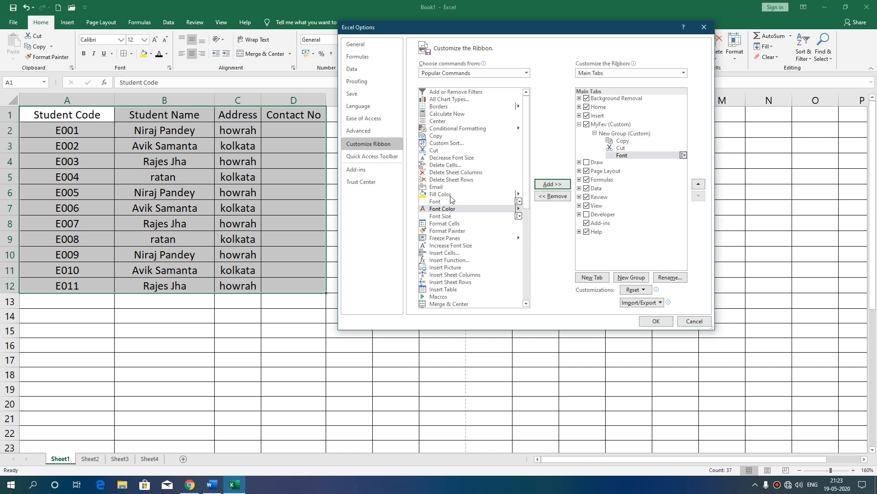
pyautogui.click(450, 195)
pyautogui.click(551, 185)
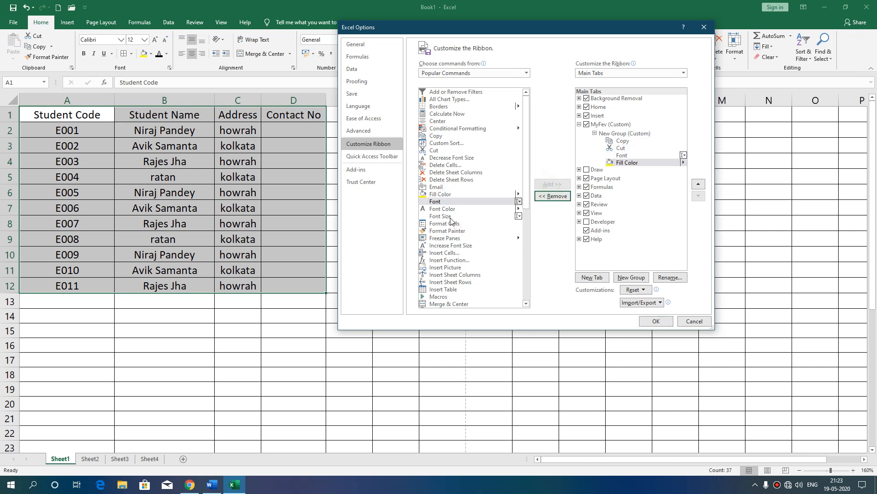
pyautogui.click(445, 216)
pyautogui.click(552, 185)
# Step: Add Custom Sort, Open and New File to the MyFev group and apply the ribbon customization
pyautogui.click(525, 204)
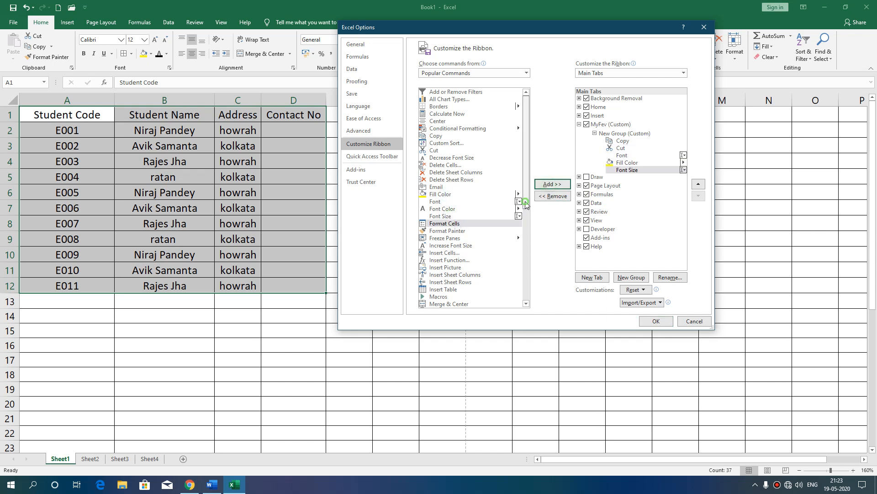
pyautogui.moveTo(525, 203); pyautogui.dragTo(528, 223)
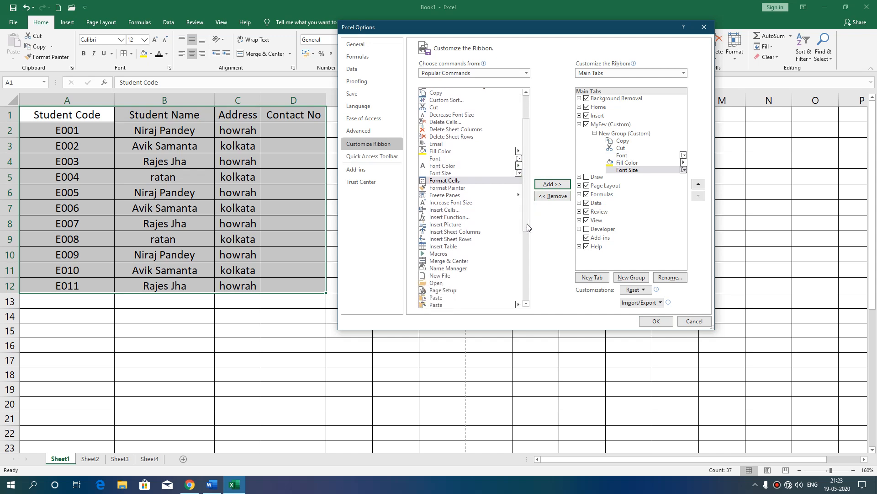
pyautogui.click(449, 101)
pyautogui.click(552, 184)
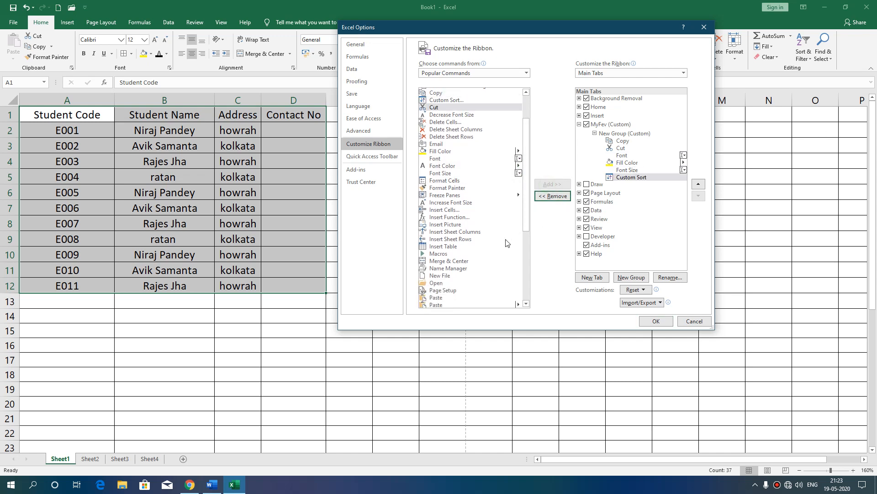
pyautogui.click(451, 283)
pyautogui.click(552, 184)
pyautogui.click(459, 276)
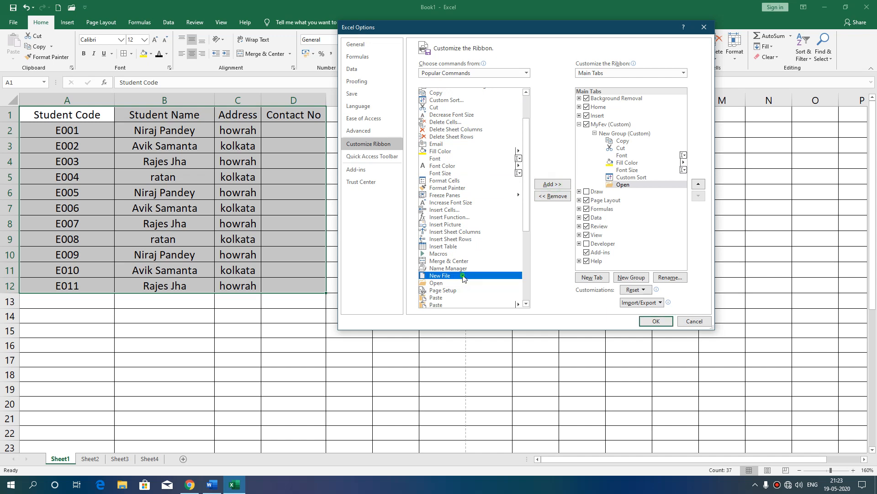
pyautogui.click(552, 184)
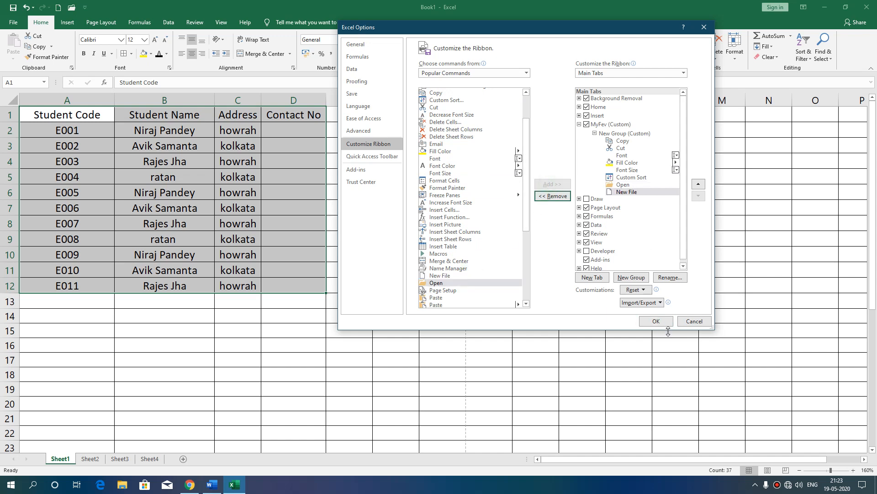
pyautogui.click(656, 321)
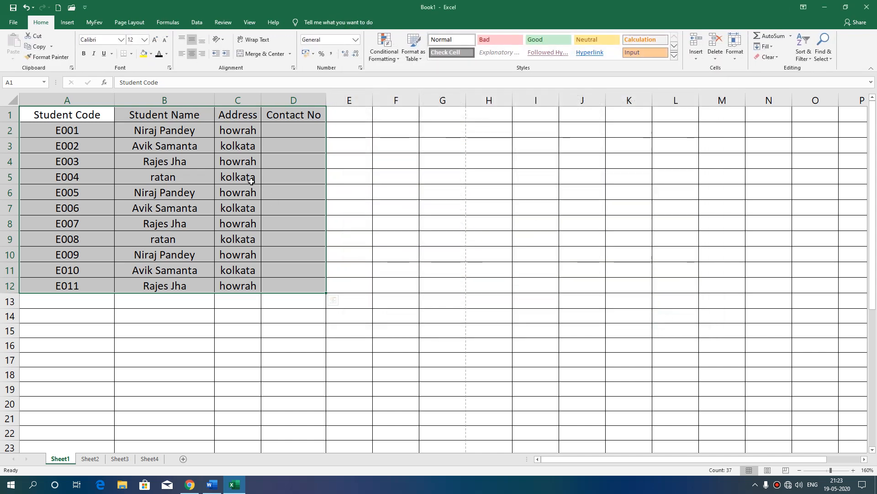
# Step: Display the MyFev tab's commands, then remove this custom tab from the ribbon and apply the change
pyautogui.click(94, 23)
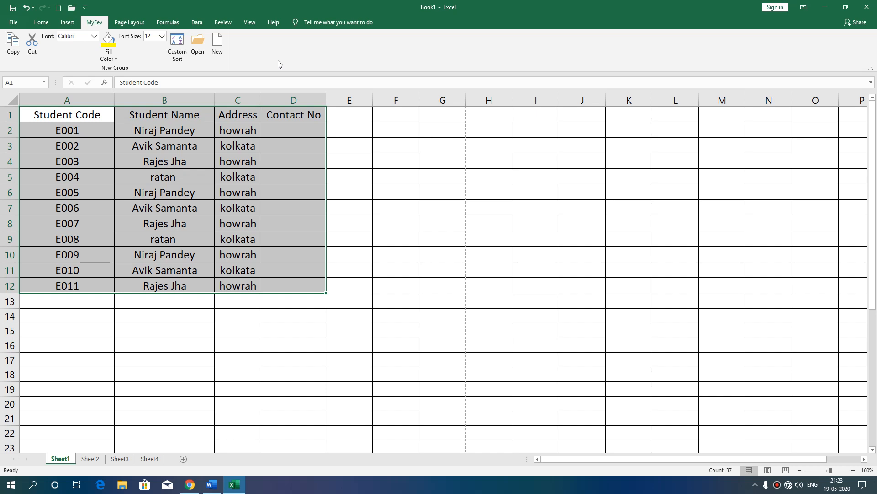
pyautogui.rightClick(96, 24)
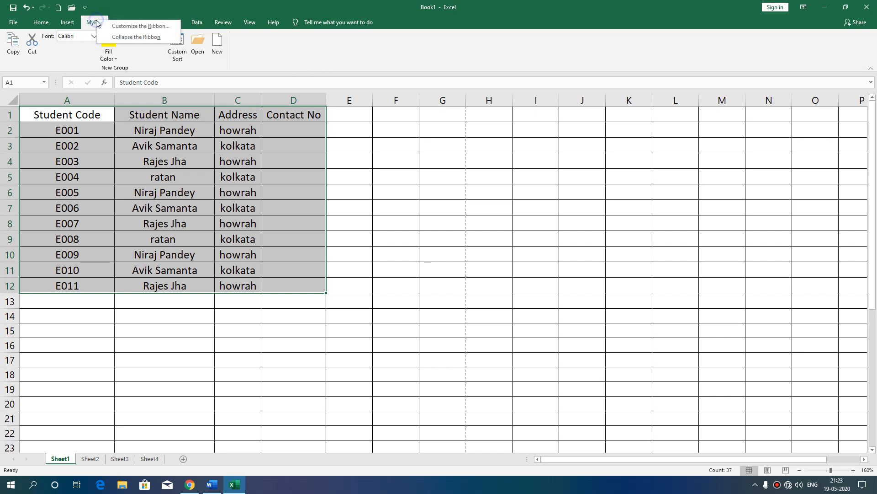
pyautogui.click(134, 26)
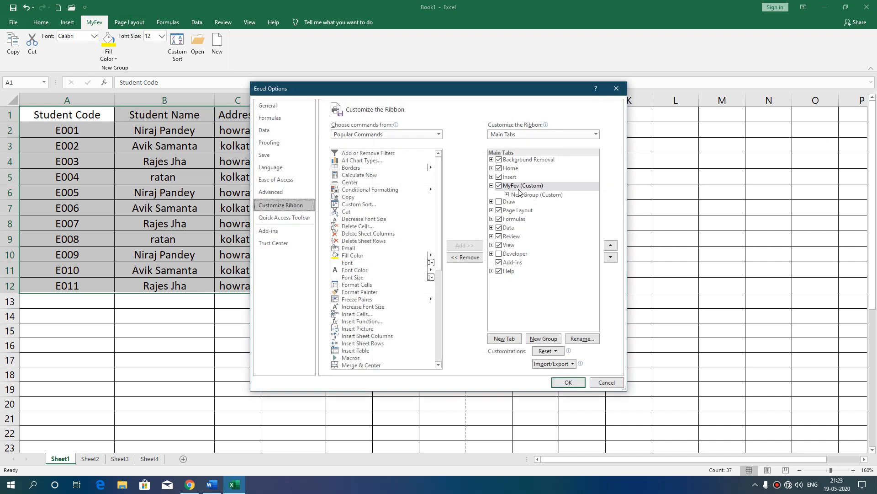
pyautogui.click(520, 191)
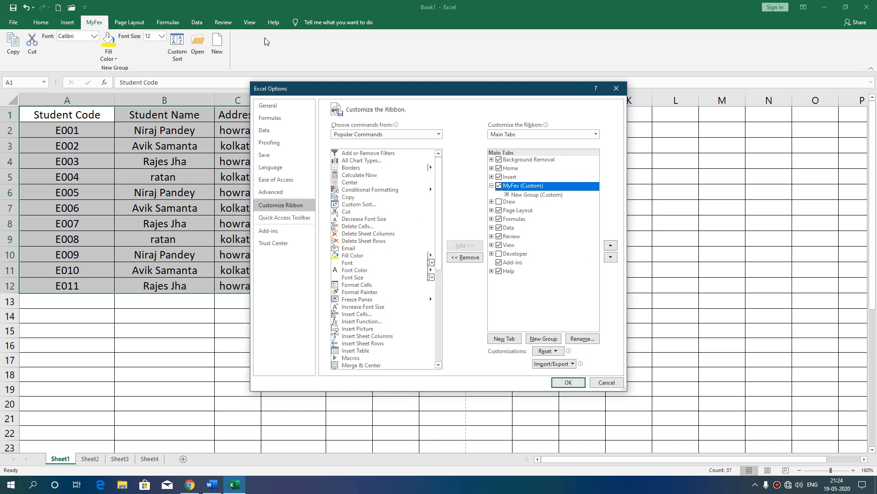
pyautogui.rightClick(522, 188)
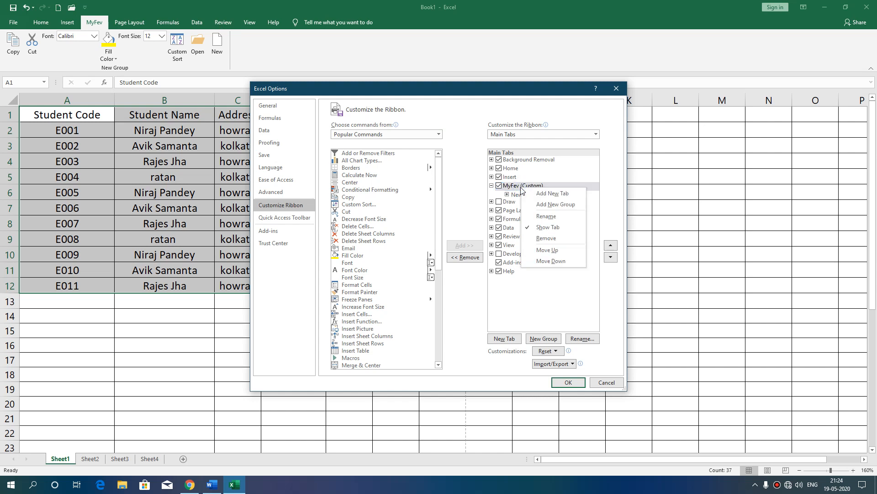
pyautogui.click(555, 237)
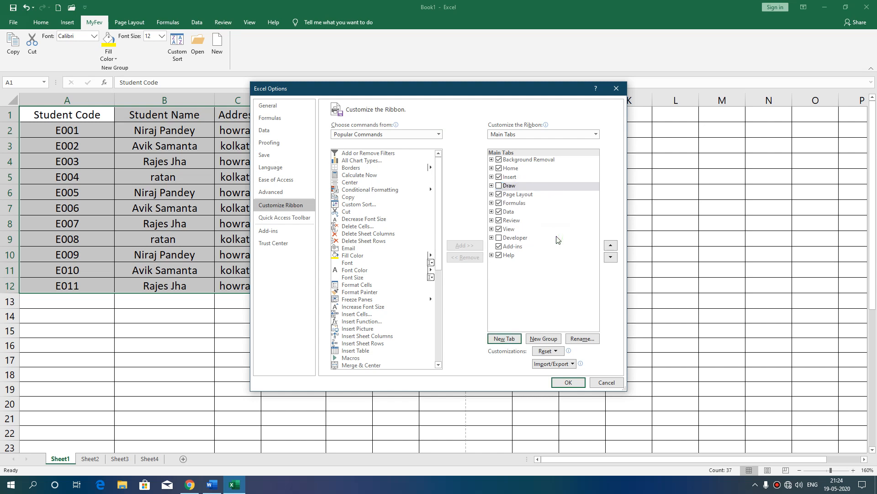
pyautogui.click(556, 381)
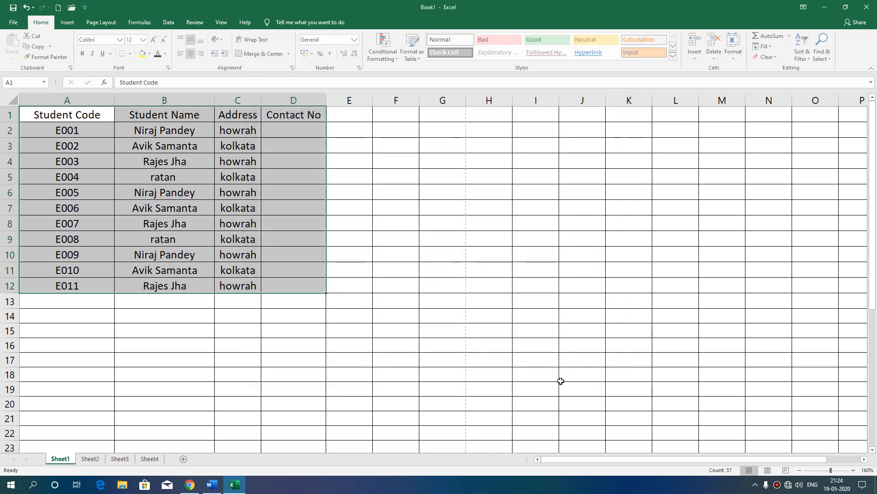
pyautogui.click(68, 23)
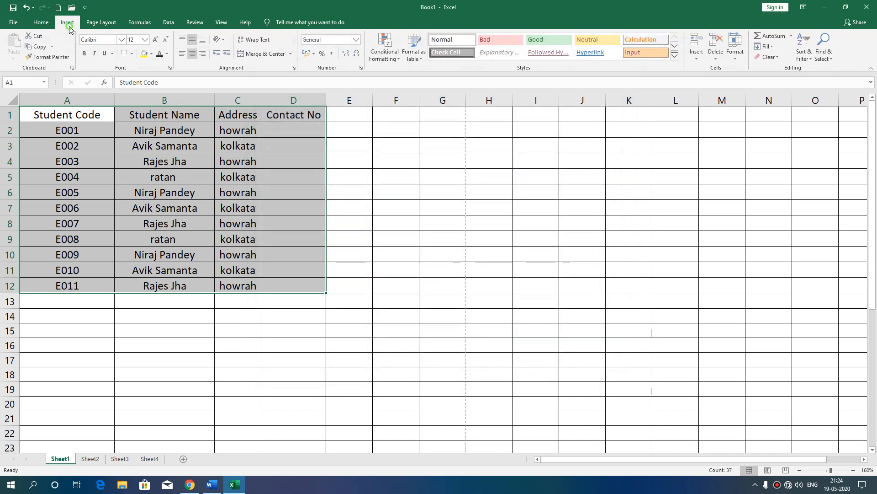
pyautogui.click(96, 25)
pyautogui.click(41, 23)
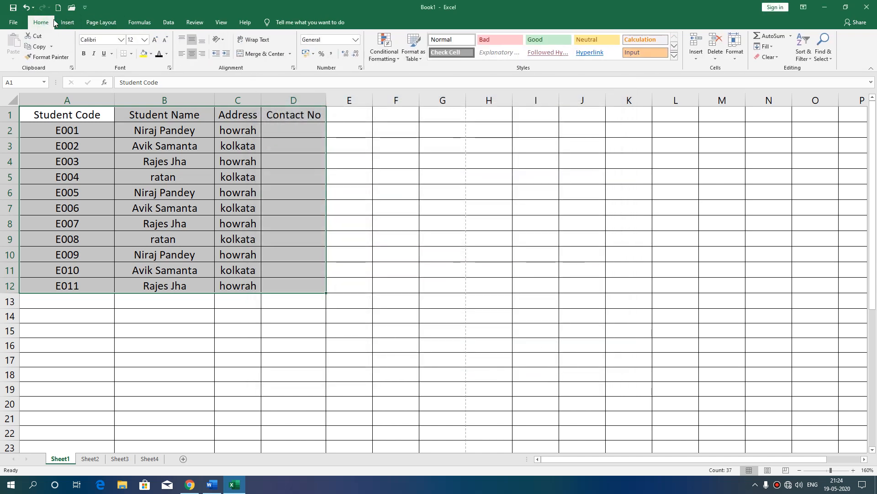
pyautogui.click(66, 23)
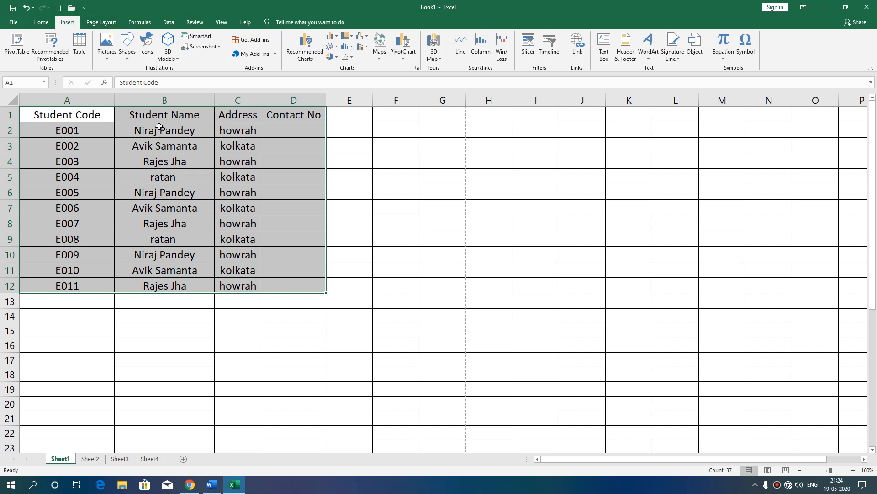
# Step: Open the ribbon customization and add a new custom tab directly after the Home tab
pyautogui.rightClick(102, 26)
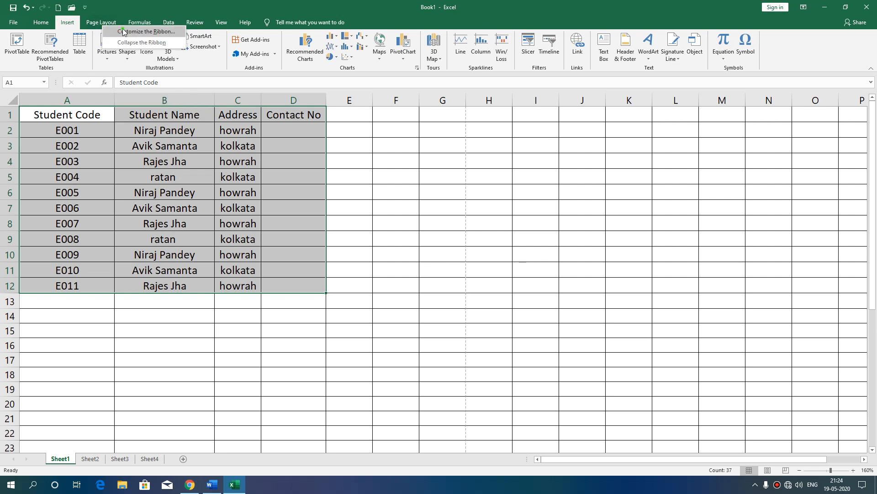
pyautogui.click(123, 31)
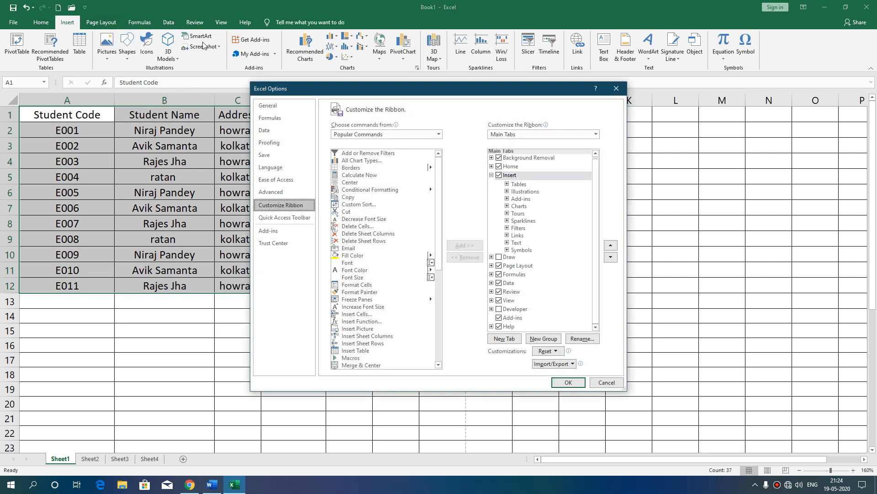
pyautogui.moveTo(300, 85); pyautogui.dragTo(328, 26)
pyautogui.click(520, 117)
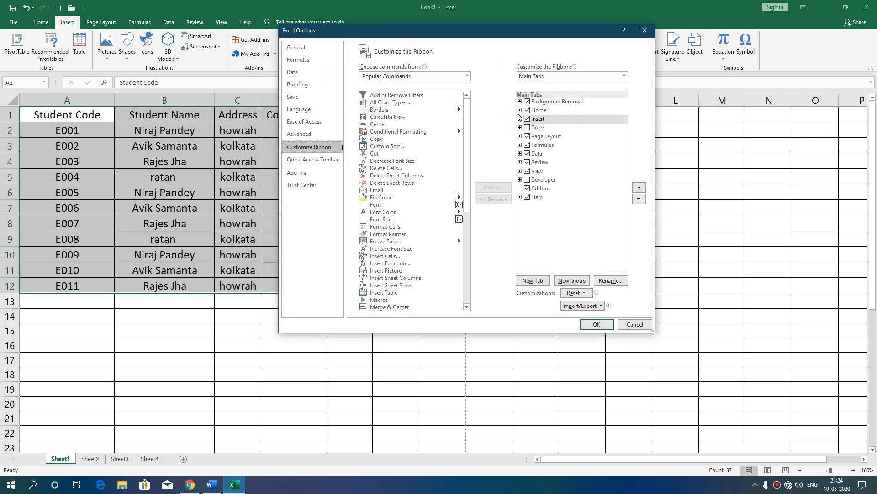
pyautogui.click(520, 110)
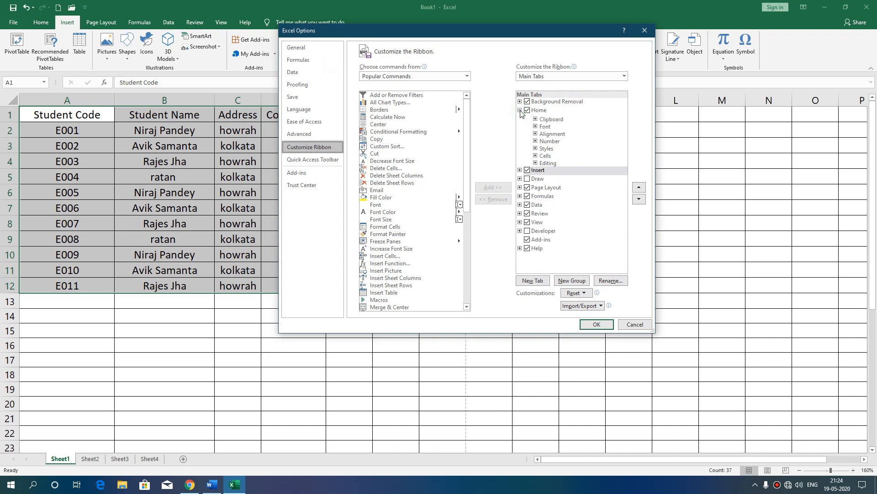
pyautogui.click(519, 110)
pyautogui.click(541, 111)
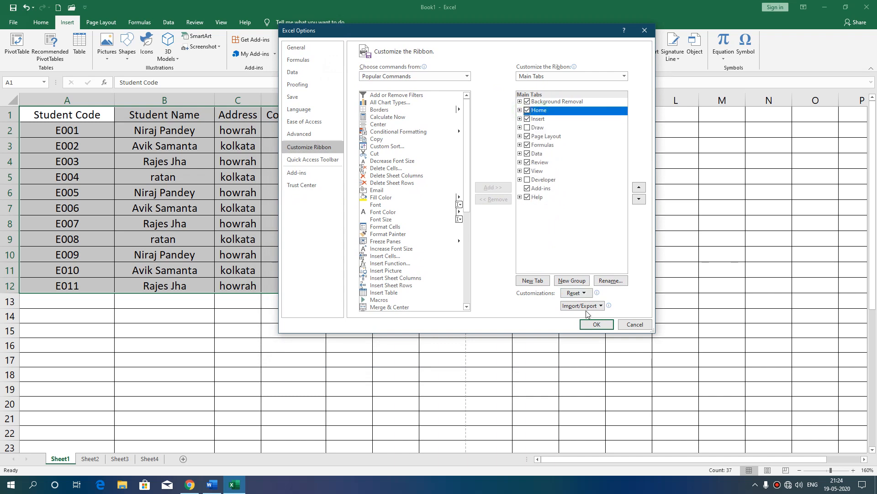
pyautogui.click(533, 280)
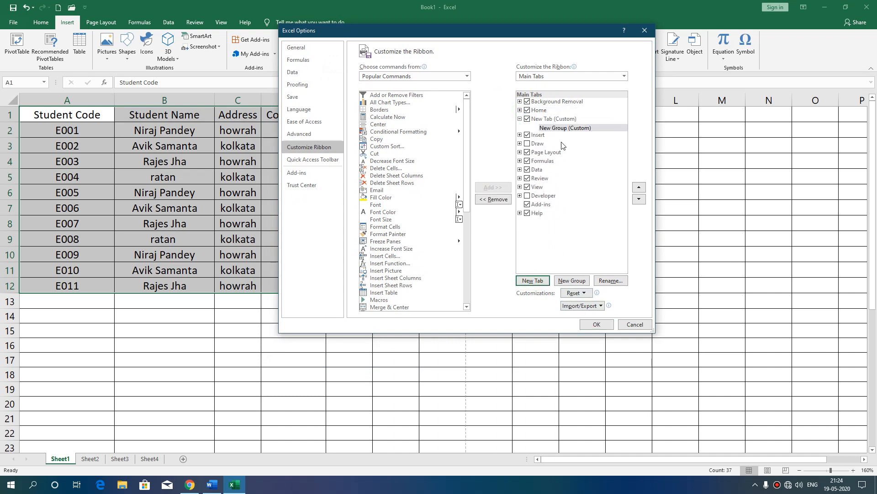
# Step: Rename the new custom tab as Fev
pyautogui.click(554, 119)
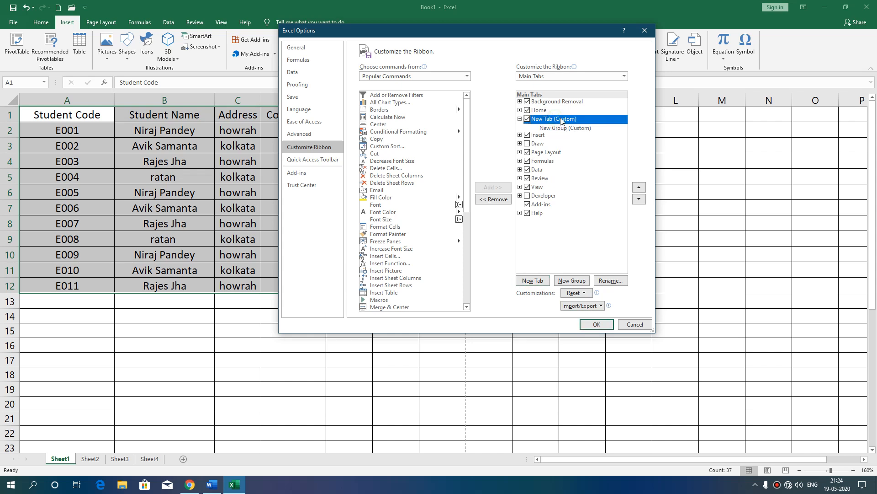
pyautogui.click(611, 280)
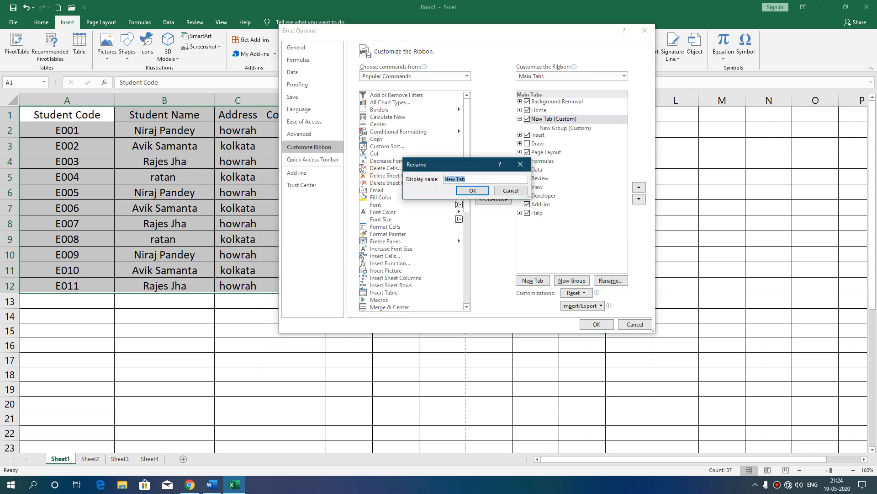
pyautogui.write('FE')
pyautogui.click(484, 190)
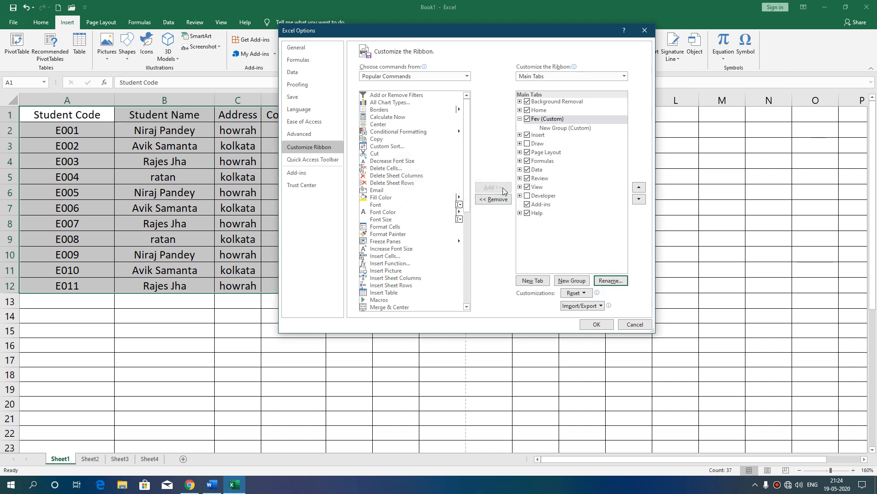
# Step: Choose a symbol for the new group in the Fev tab and rename the group "all most used"
pyautogui.click(567, 128)
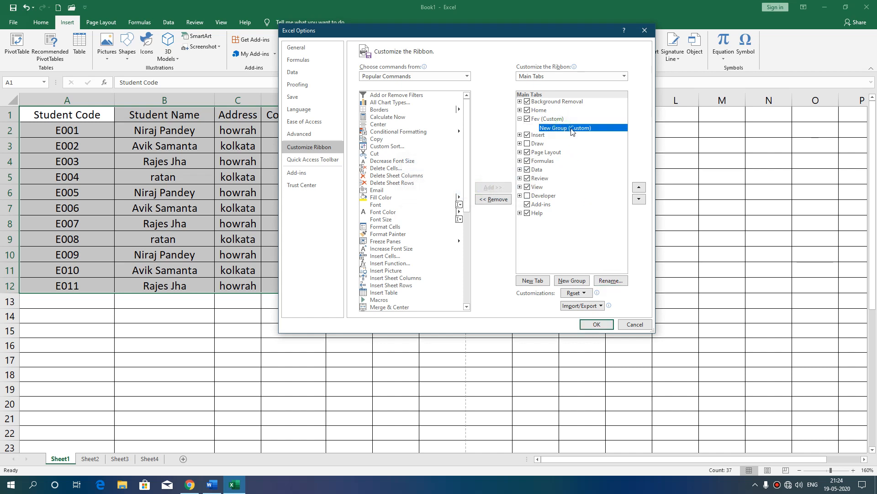
pyautogui.click(610, 280)
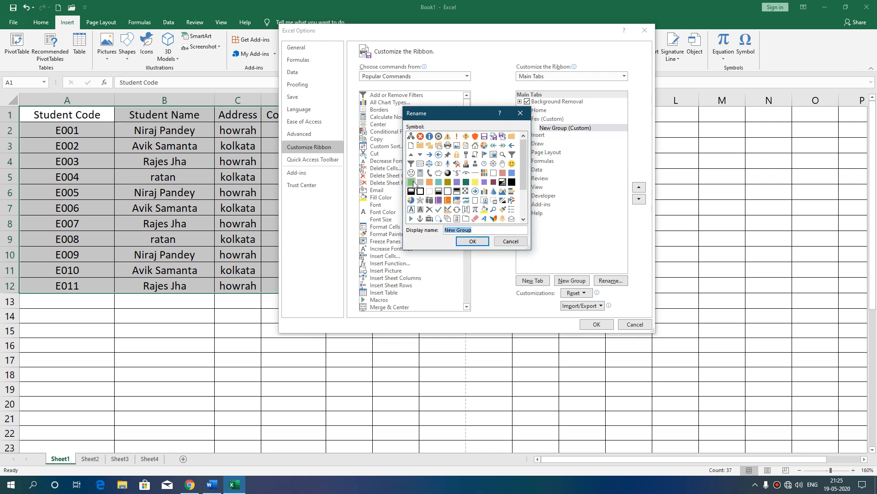
pyautogui.click(411, 164)
pyautogui.click(476, 230)
pyautogui.write('all most used')
pyautogui.click(469, 241)
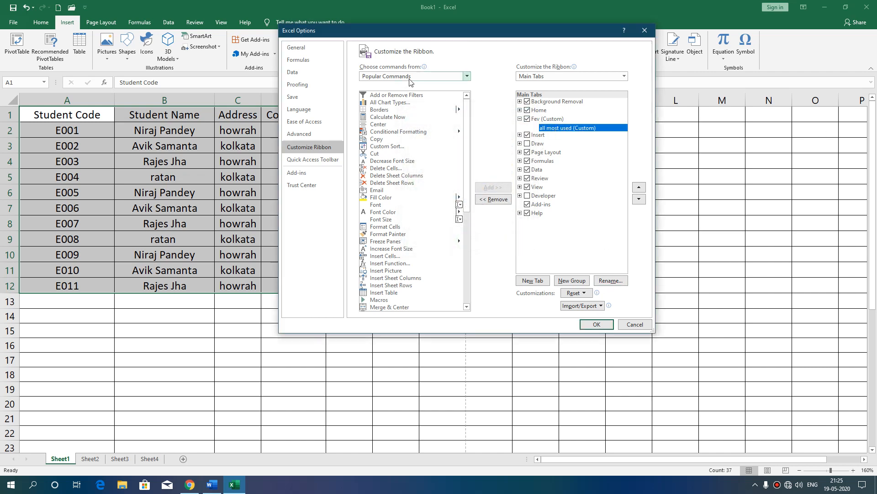
# Step: Browse the All Commands list of available commands, and return to the Popular Commands list
pyautogui.click(445, 81)
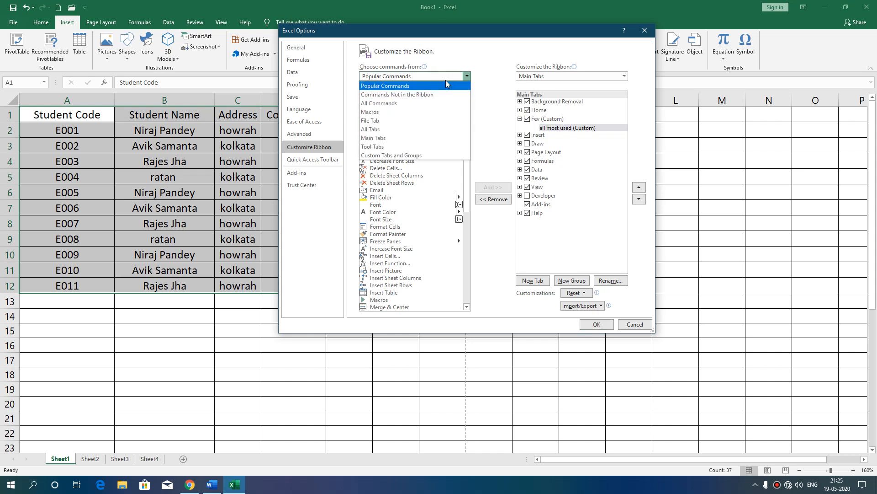
pyautogui.click(419, 105)
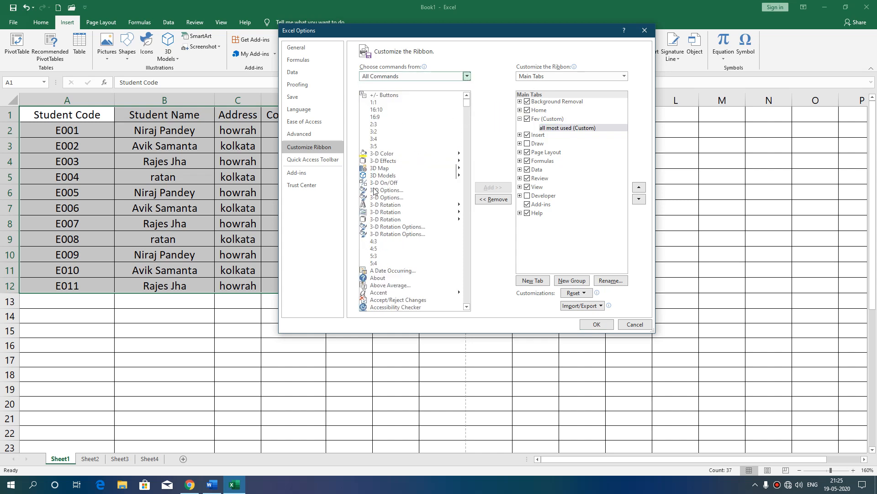
pyautogui.scroll(-15, 373, 191)
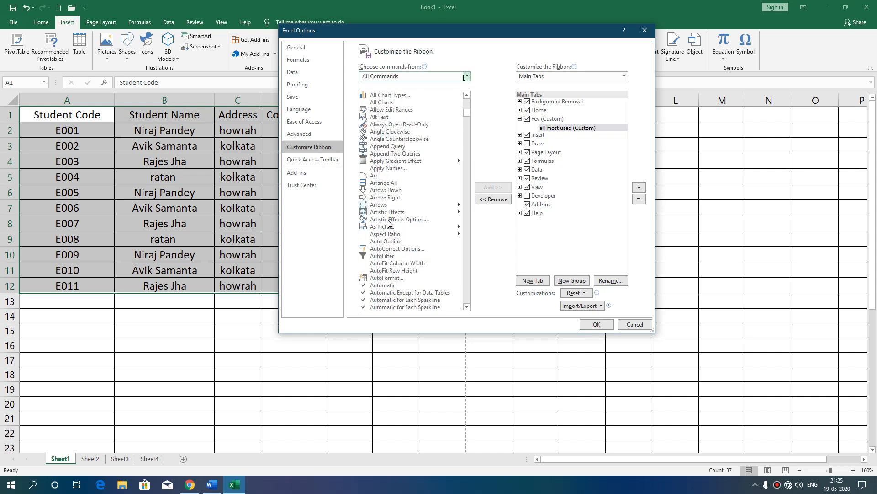
pyautogui.scroll(15, 389, 223)
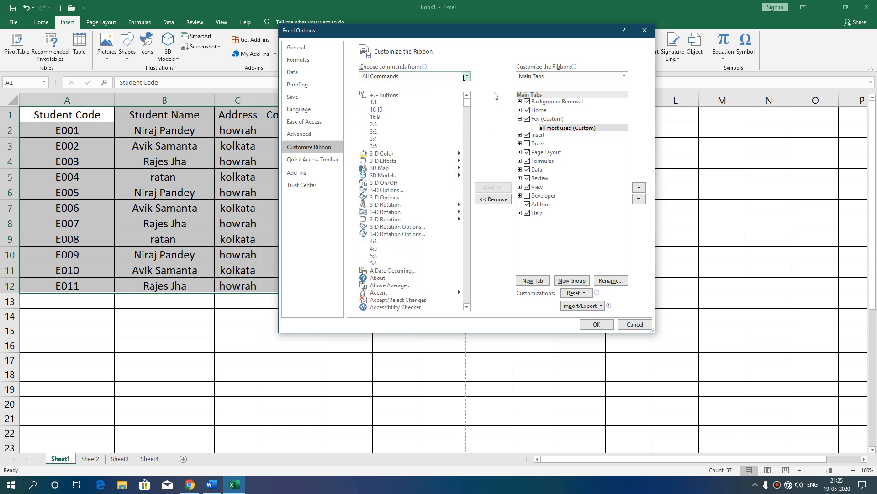
pyautogui.click(466, 76)
pyautogui.click(436, 89)
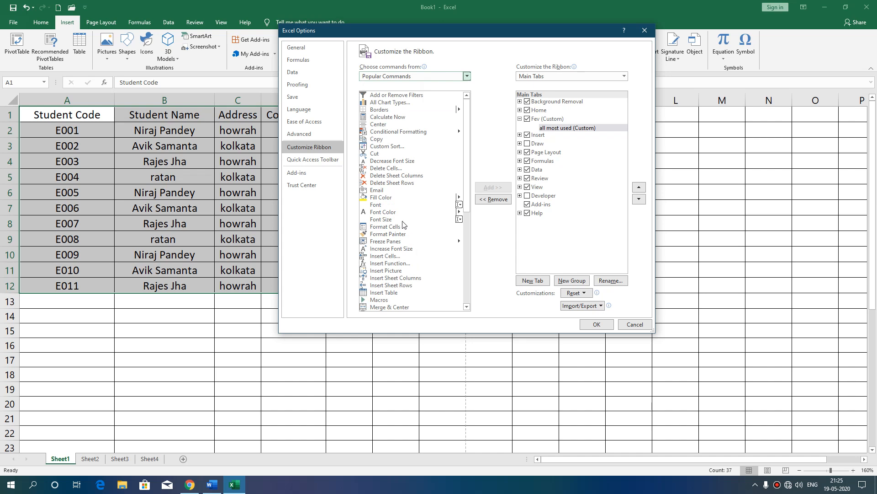
# Step: Add the Copy, Delete Sheet Rows, Delete Sheet Columns and Delete Cells commands to the all most used group
pyautogui.click(387, 206)
pyautogui.click(393, 139)
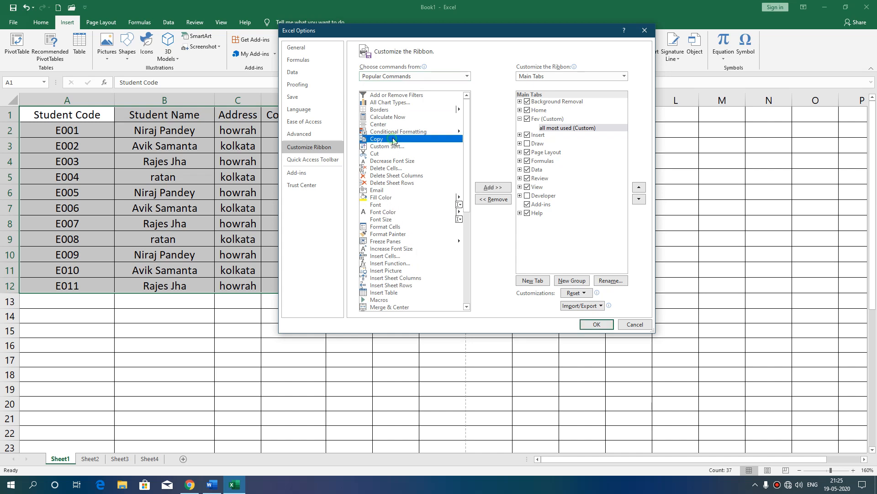
pyautogui.click(492, 188)
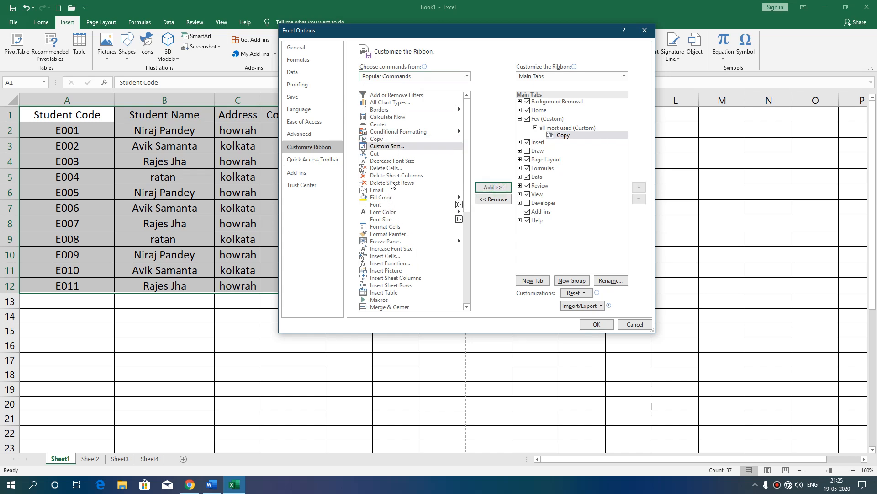
pyautogui.click(405, 183)
pyautogui.click(479, 189)
pyautogui.click(404, 175)
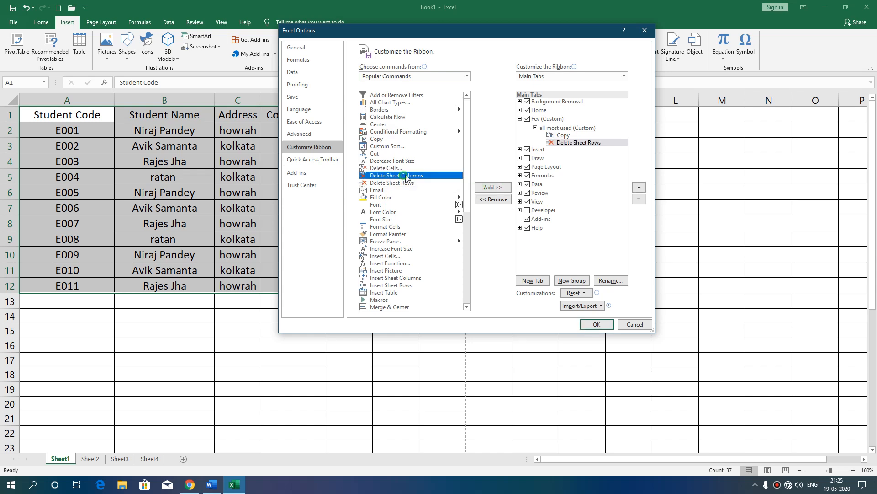
pyautogui.click(493, 187)
pyautogui.click(387, 168)
pyautogui.click(492, 188)
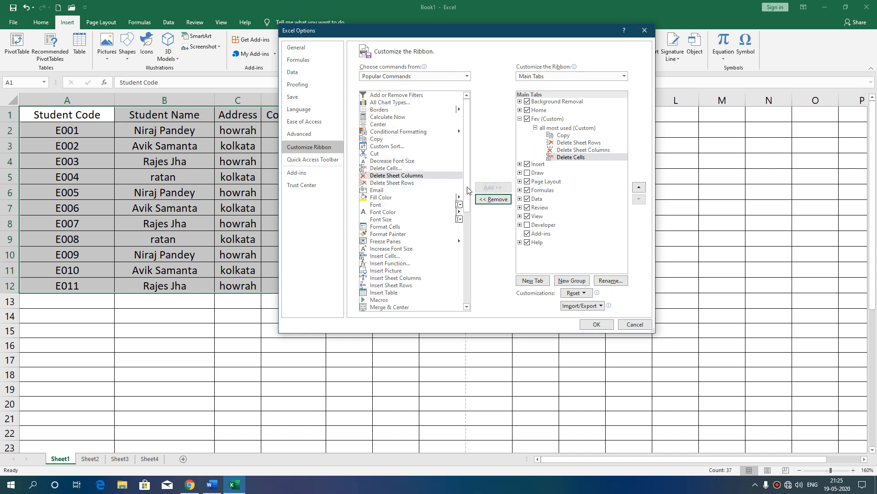
# Step: Add the Font Size, Fill Color and Paste commands to the all most used group
pyautogui.click(387, 219)
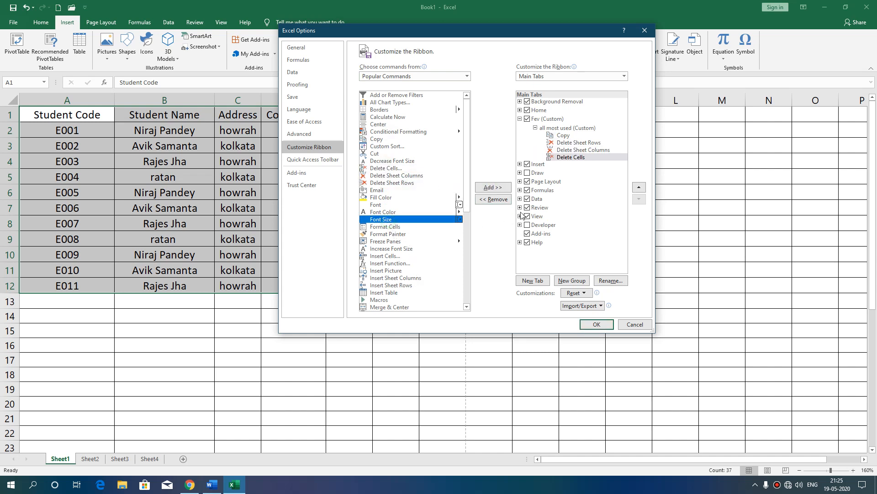
pyautogui.click(493, 187)
pyautogui.click(384, 197)
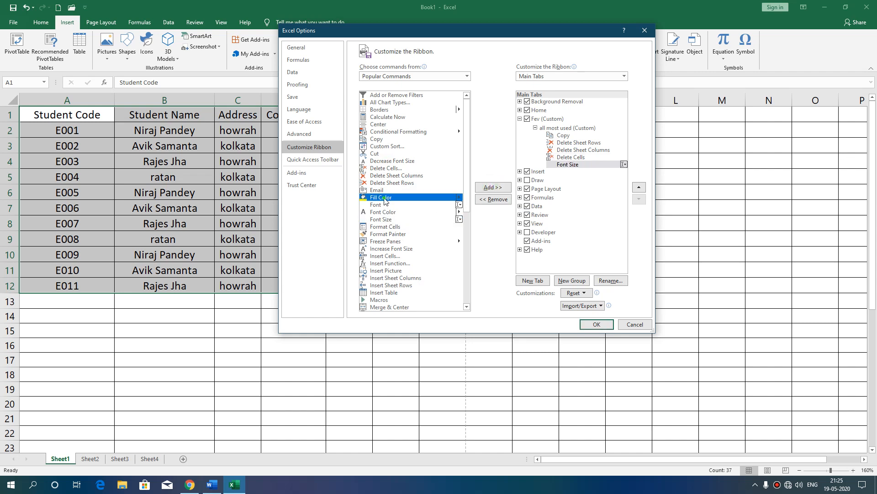
pyautogui.click(492, 188)
pyautogui.moveTo(466, 183); pyautogui.dragTo(463, 259)
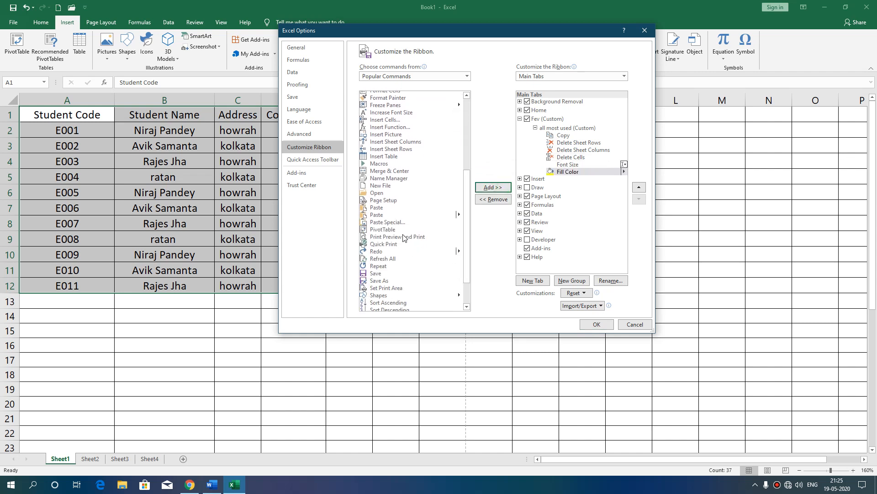
pyautogui.click(377, 208)
pyautogui.click(500, 189)
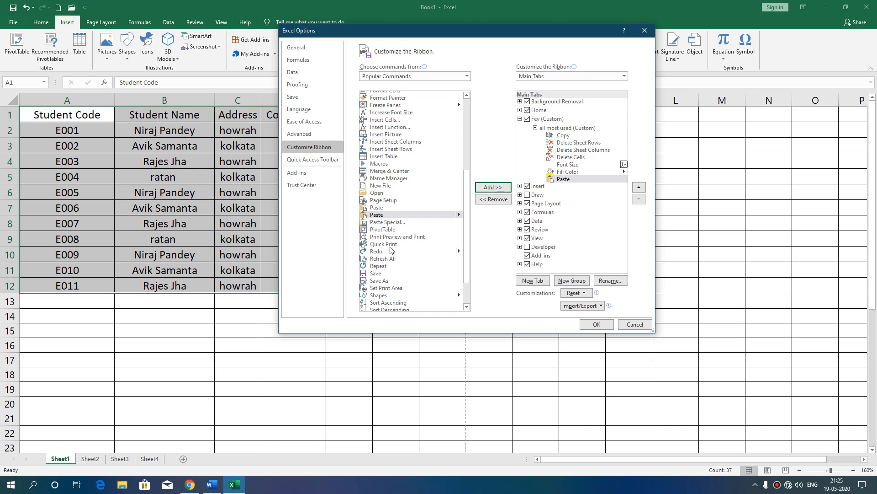
# Step: Add Redo, Repeat and Save to the all most used group and apply the ribbon customization
pyautogui.click(380, 251)
pyautogui.click(493, 187)
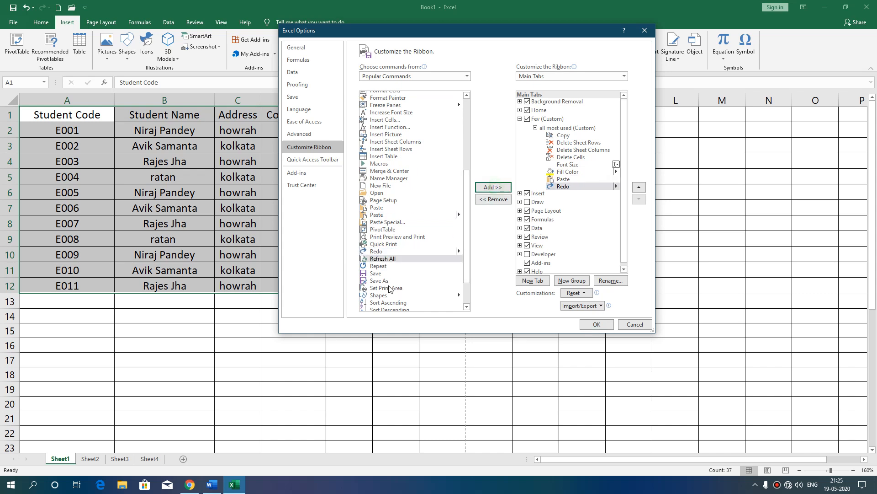
pyautogui.click(385, 266)
pyautogui.click(489, 187)
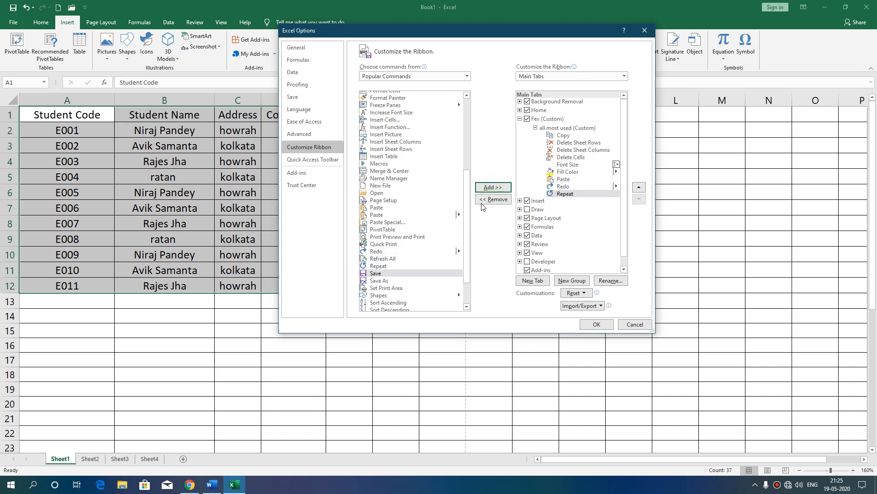
pyautogui.click(489, 188)
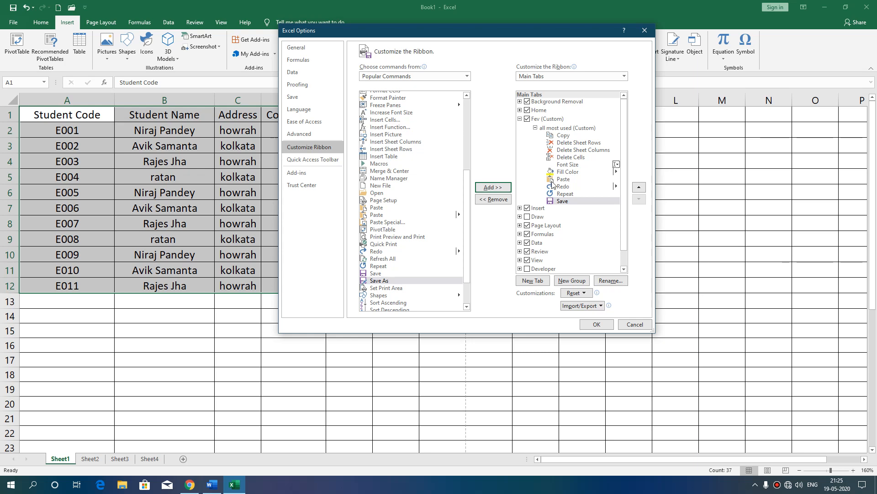
pyautogui.click(599, 325)
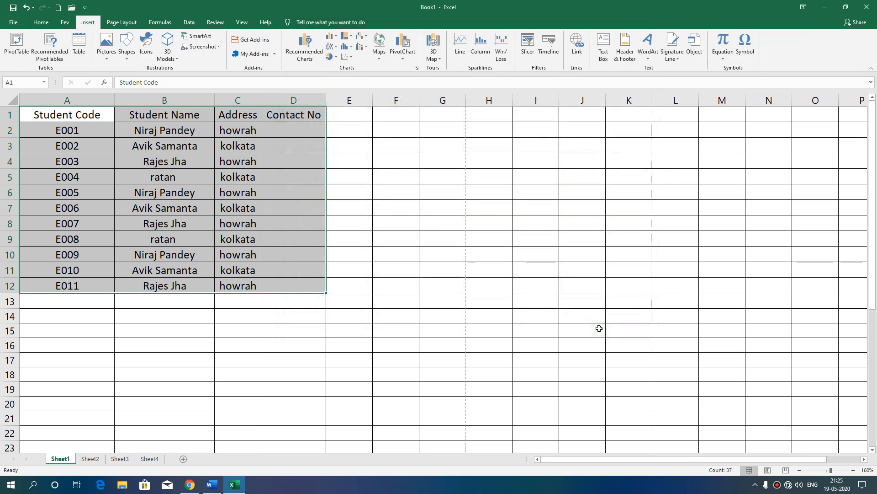
# Step: Display the Fev tab's commands, then remove the Fev custom tab from the ribbon and apply the change
pyautogui.click(65, 22)
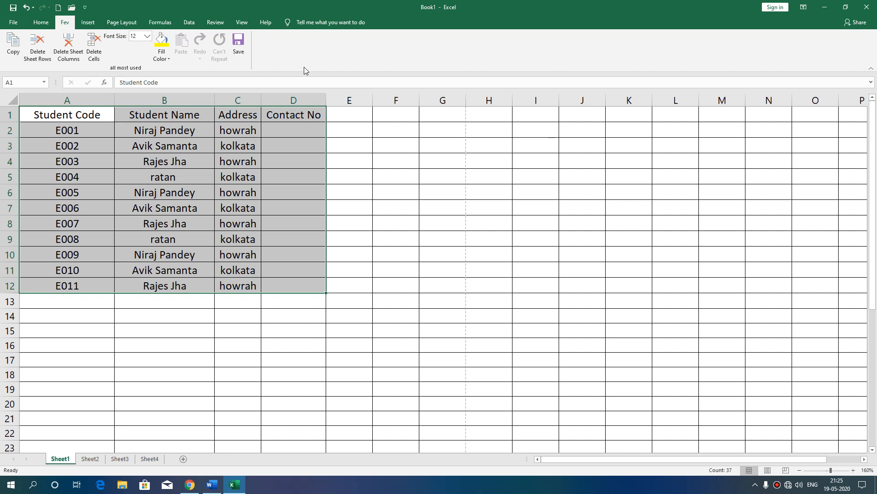
pyautogui.rightClick(64, 25)
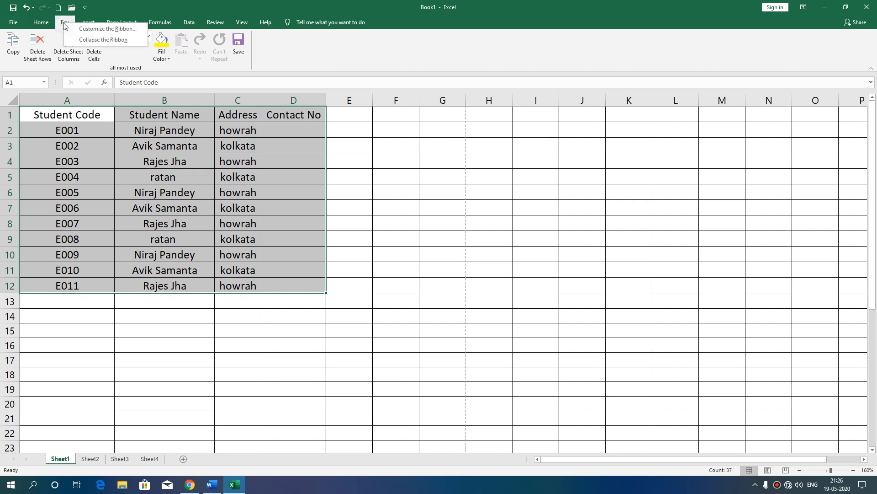
pyautogui.click(108, 29)
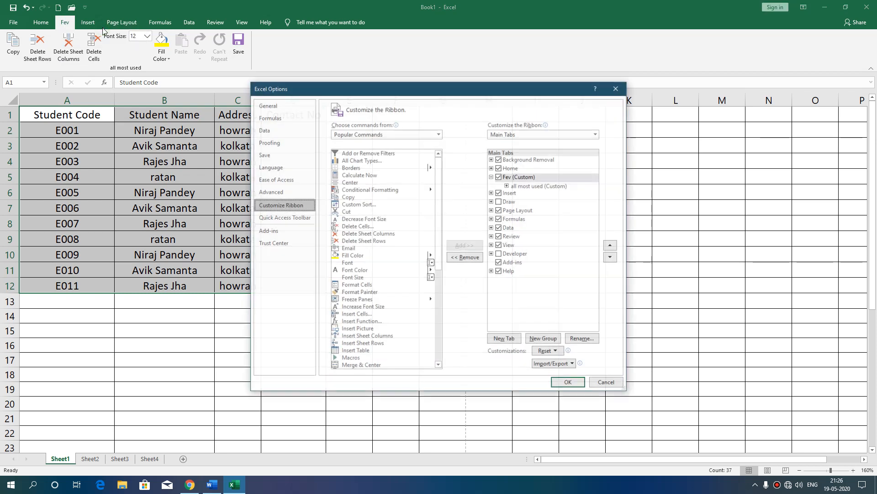
pyautogui.rightClick(526, 177)
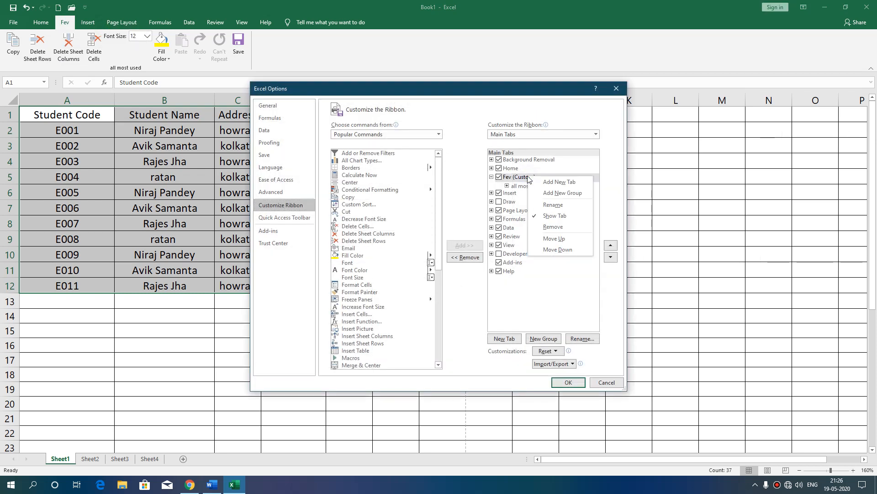
pyautogui.click(562, 230)
pyautogui.click(569, 382)
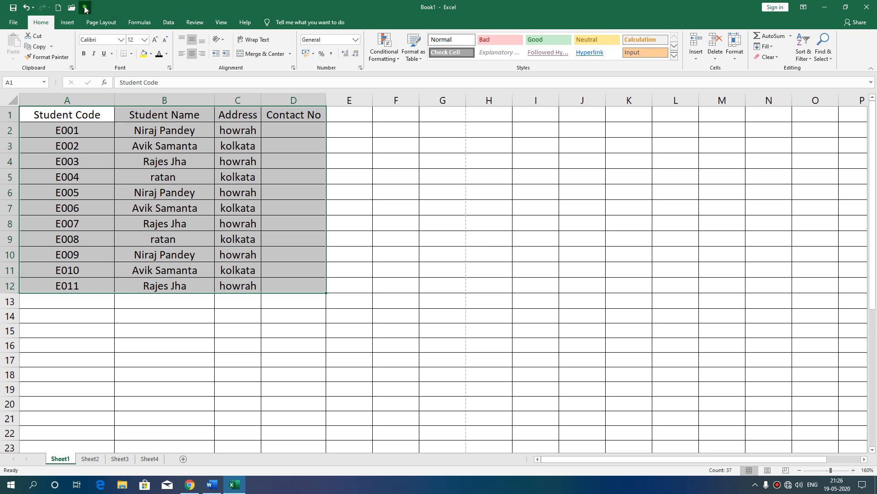
# Step: Try the New and Open commands of the Quick Access Toolbar, return to Book1, and review the toolbar's list of available commands
pyautogui.click(85, 9)
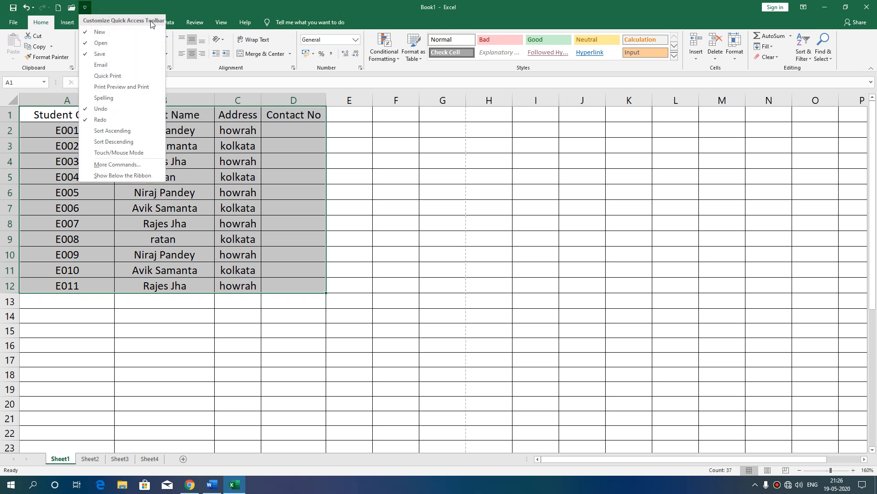
pyautogui.click(191, 12)
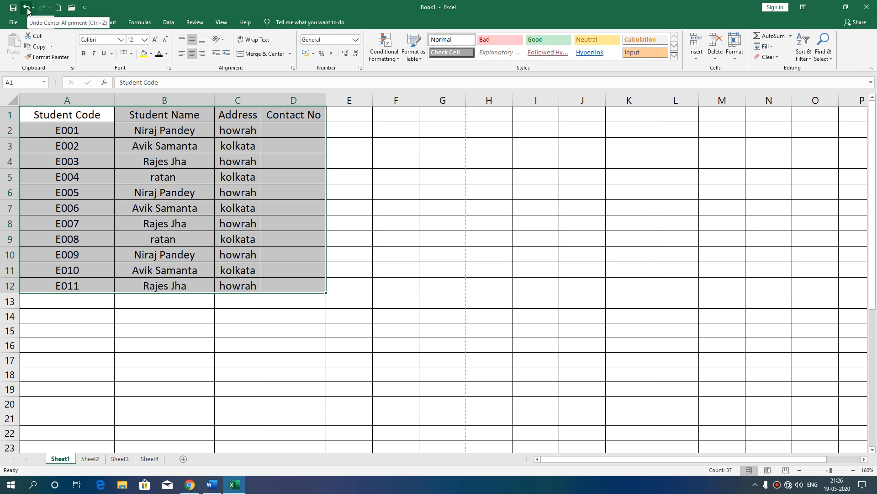
pyautogui.click(58, 7)
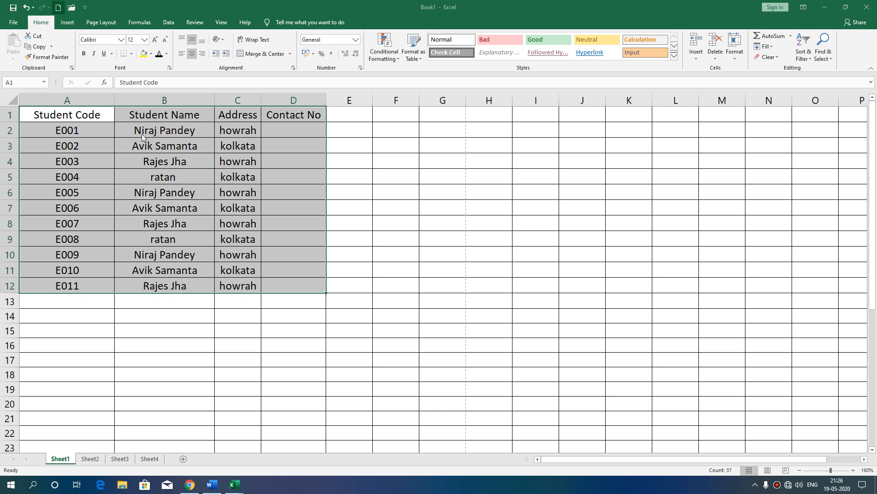
pyautogui.click(832, 10)
pyautogui.click(71, 8)
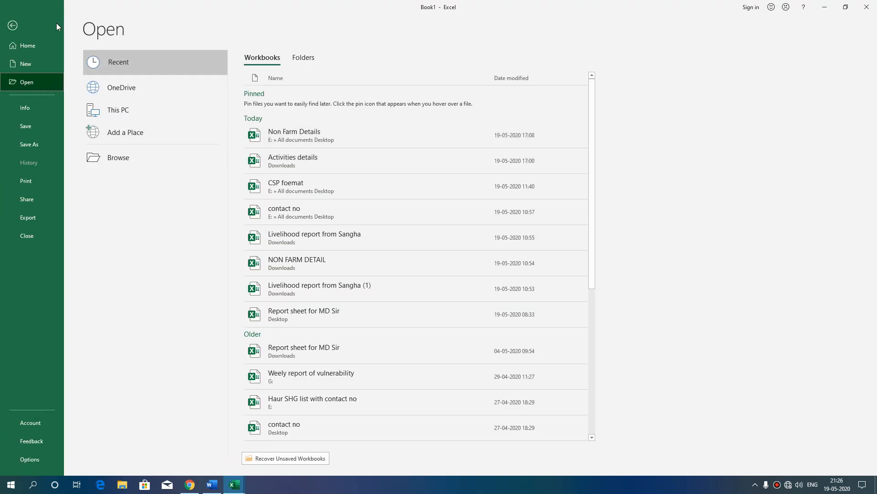
pyautogui.click(12, 24)
pyautogui.click(85, 8)
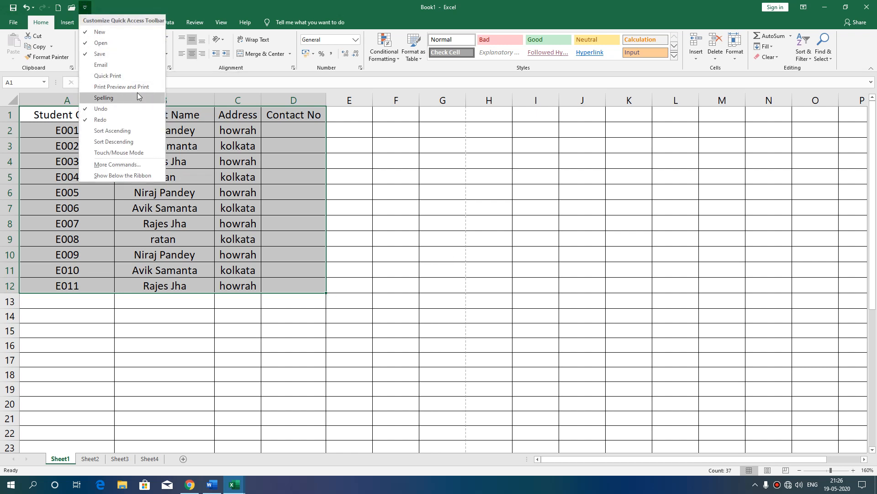
pyautogui.click(147, 5)
# Step: Add the Cut and Delete Cells commands to the Quick Access Toolbar
pyautogui.click(85, 7)
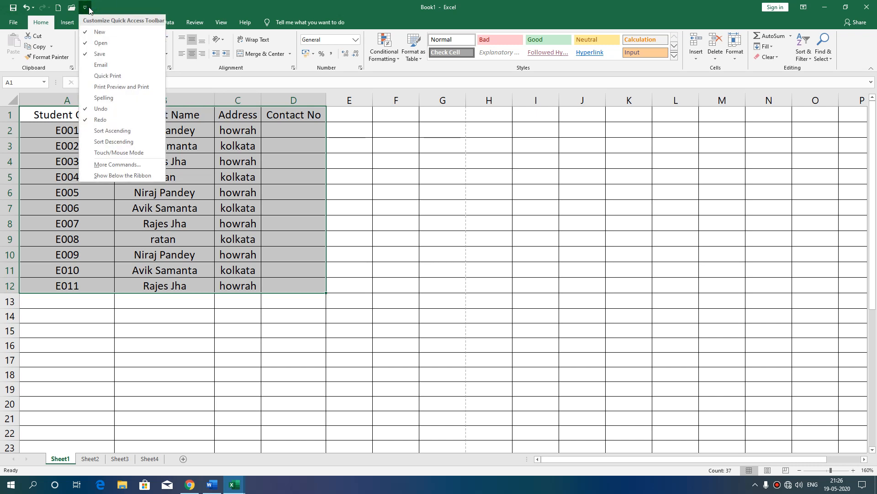
pyautogui.click(123, 163)
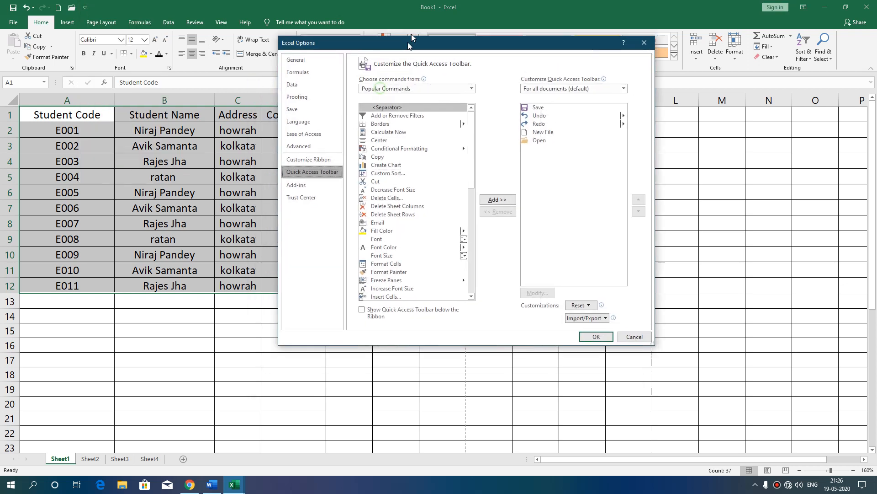
pyautogui.click(393, 167)
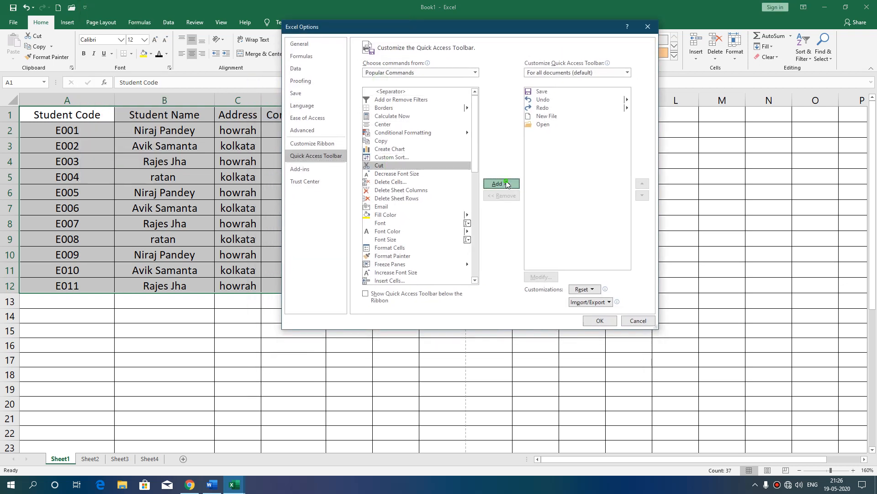
pyautogui.click(501, 183)
pyautogui.click(418, 182)
pyautogui.click(501, 184)
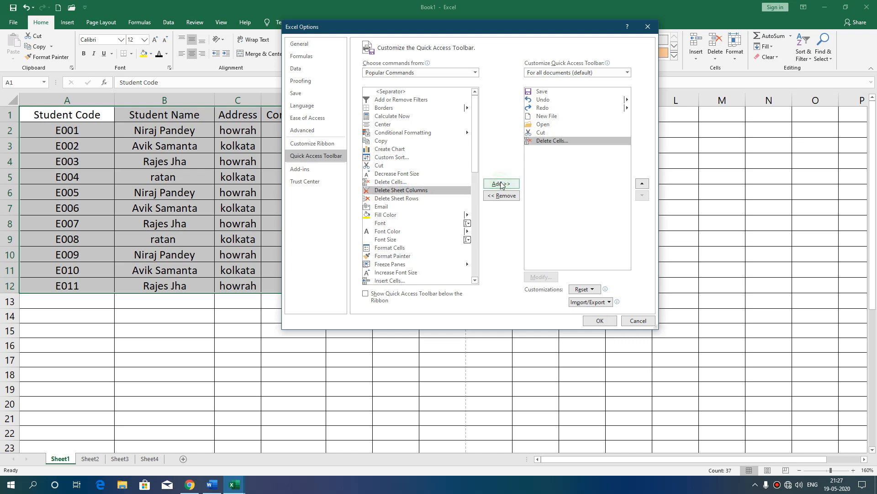
# Step: Look through the popular commands and the All Commands list, then return to Popular Commands
pyautogui.scroll(-1, 429, 247)
pyautogui.scroll(1, 429, 160)
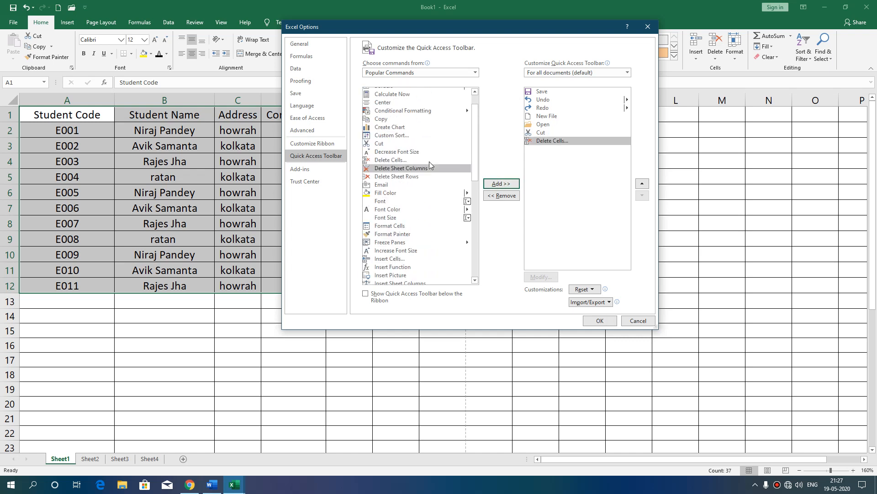
pyautogui.click(439, 74)
pyautogui.click(408, 103)
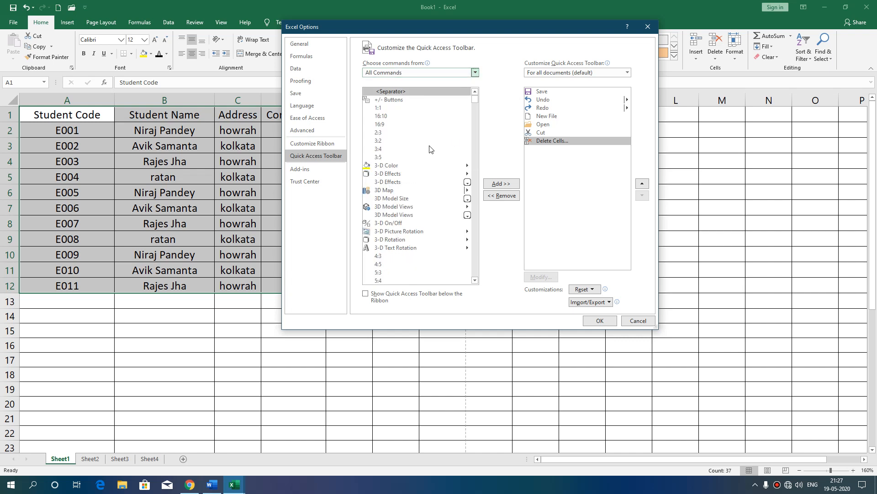
pyautogui.click(475, 72)
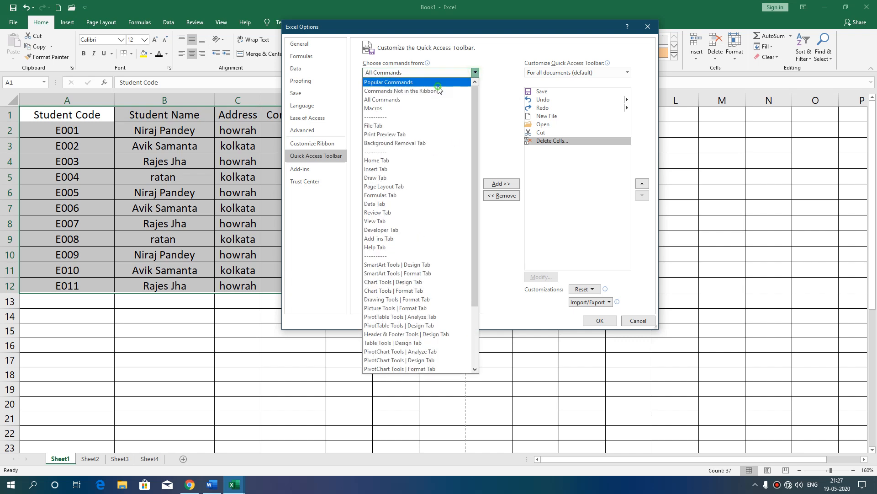
pyautogui.click(438, 89)
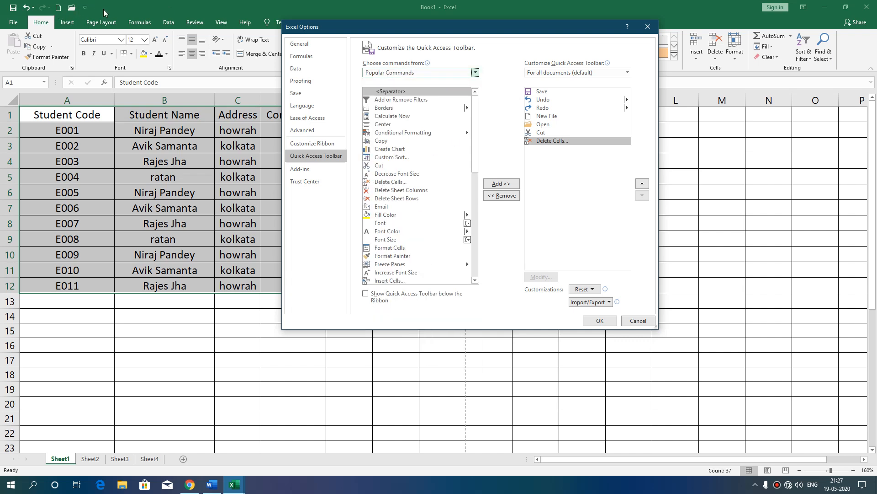
# Step: Add Create Chart and Insert Table to the Quick Access Toolbar and apply the customization
pyautogui.click(401, 150)
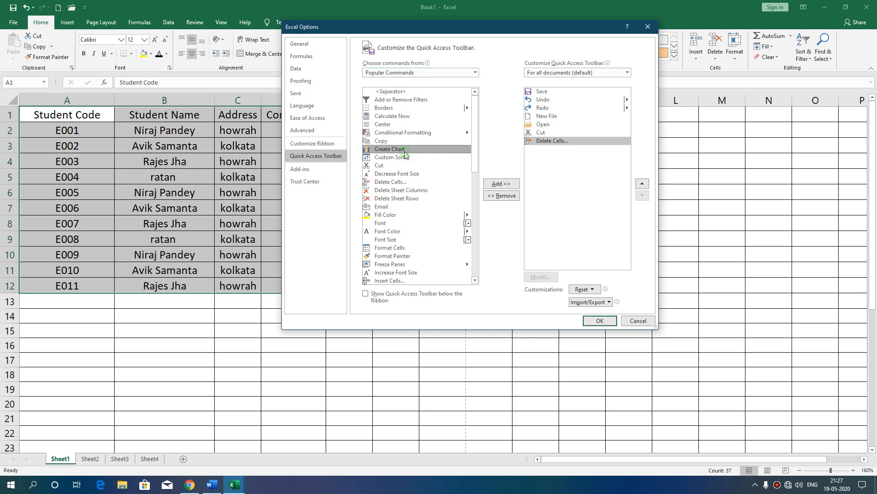
pyautogui.click(491, 184)
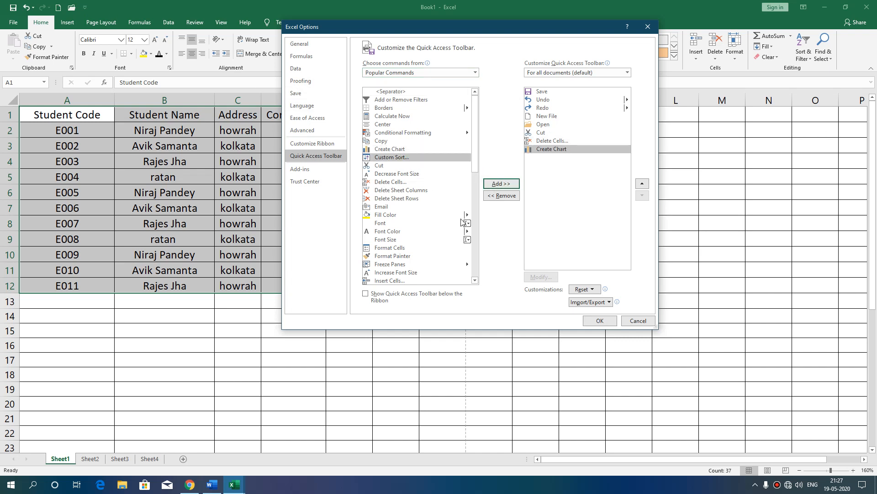
pyautogui.moveTo(475, 165); pyautogui.dragTo(476, 207)
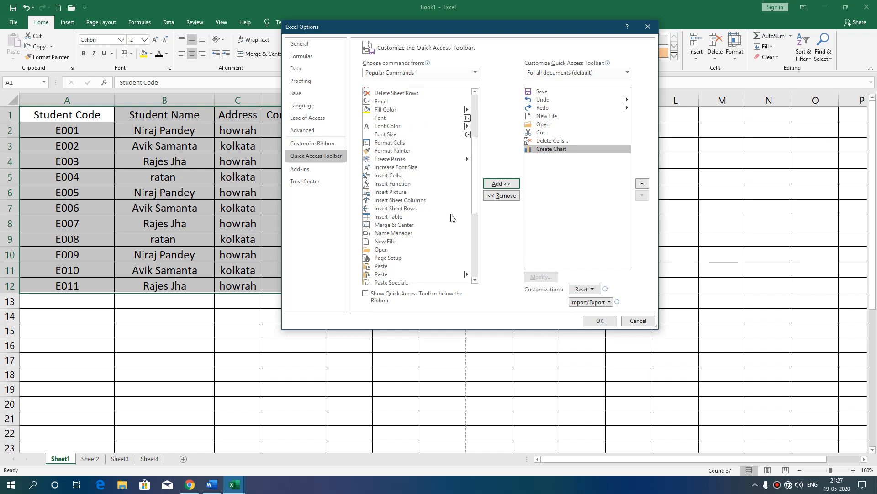
pyautogui.click(405, 216)
pyautogui.click(501, 184)
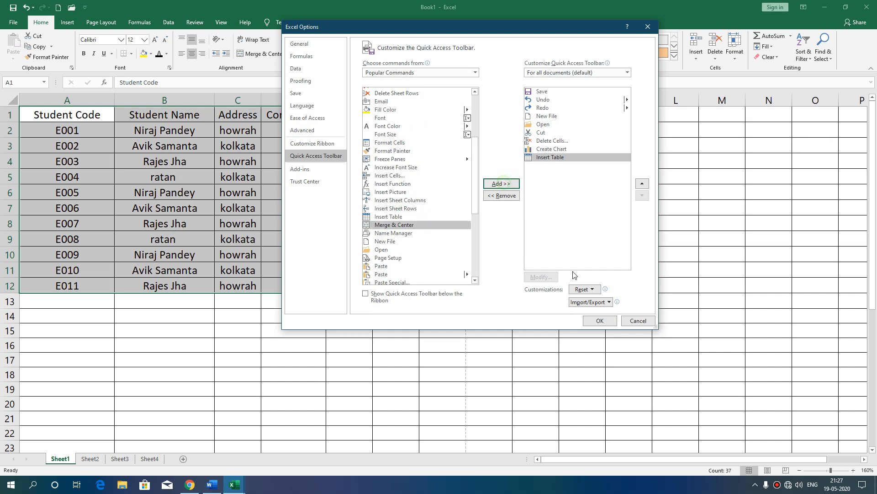
pyautogui.click(601, 321)
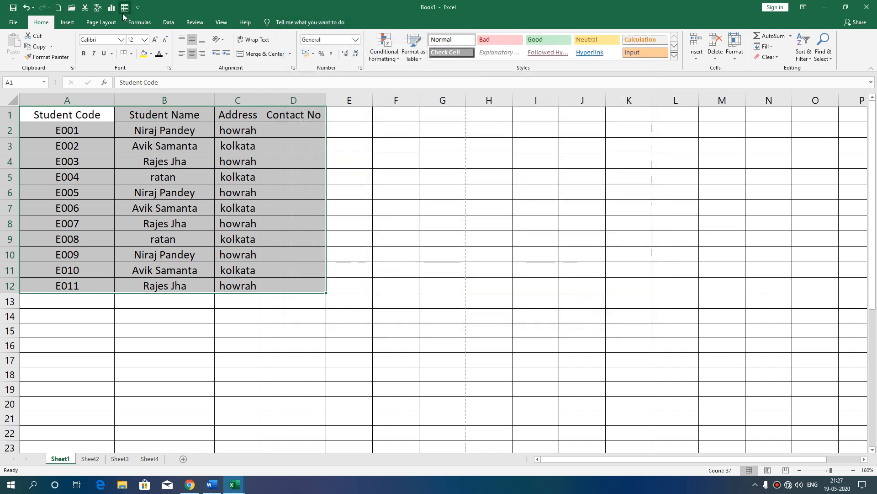
# Step: Cut the student table in A1:D12, paste it at cell H3, and undo the move
pyautogui.click(85, 7)
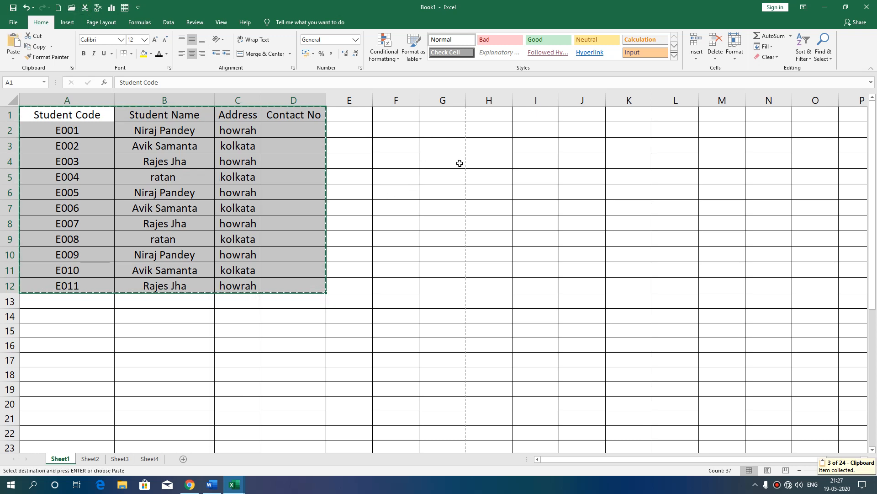
pyautogui.click(480, 149)
pyautogui.click(18, 45)
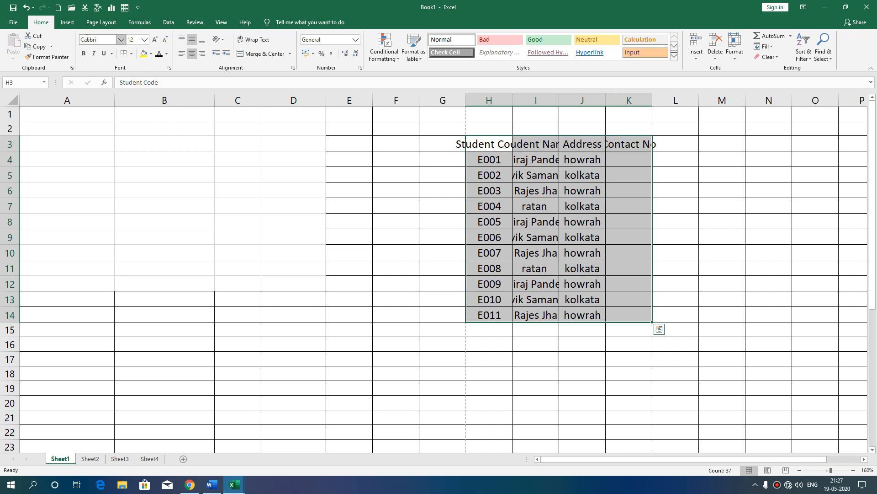
pyautogui.click(23, 9)
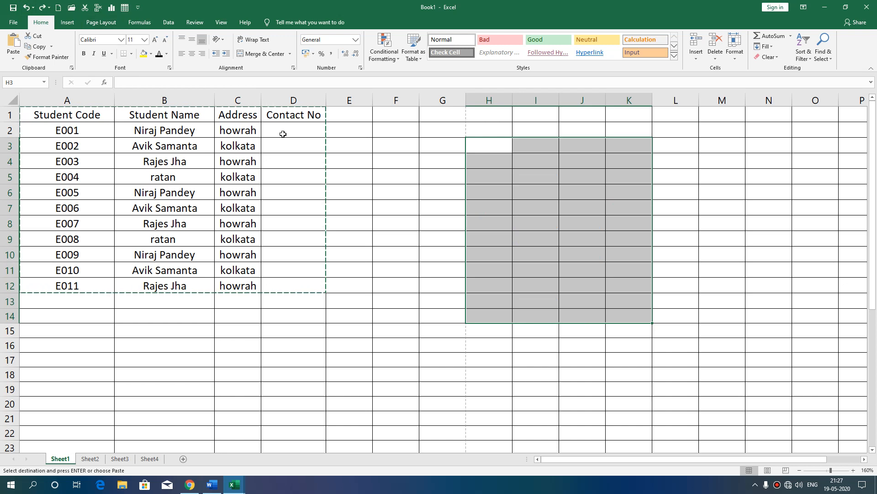
# Step: Delete the Contact No column from the student table
pyautogui.click(294, 100)
pyautogui.click(97, 13)
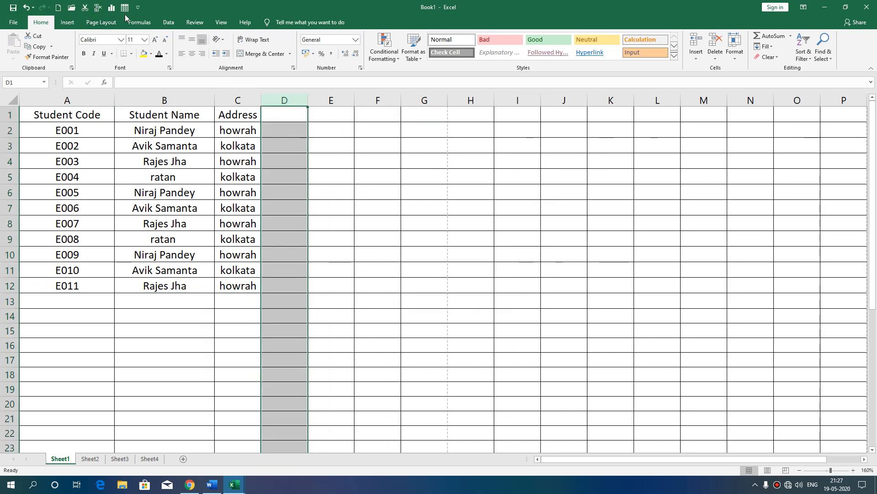
# Step: View the recommended charts for the student table from cell D4, then close the chart dialog without inserting one
pyautogui.click(283, 163)
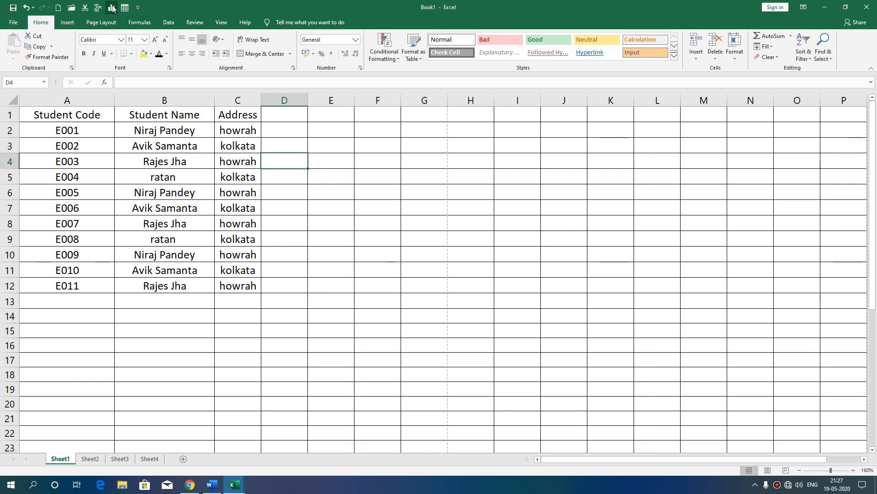
pyautogui.click(112, 7)
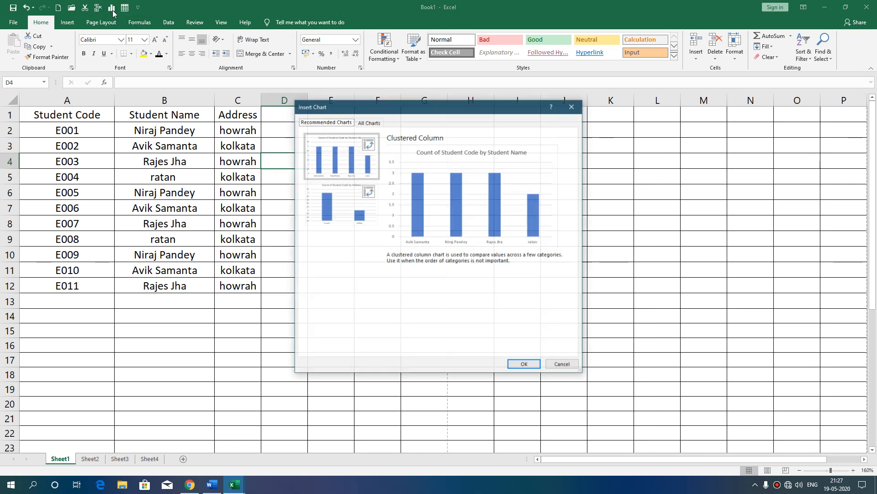
pyautogui.click(563, 364)
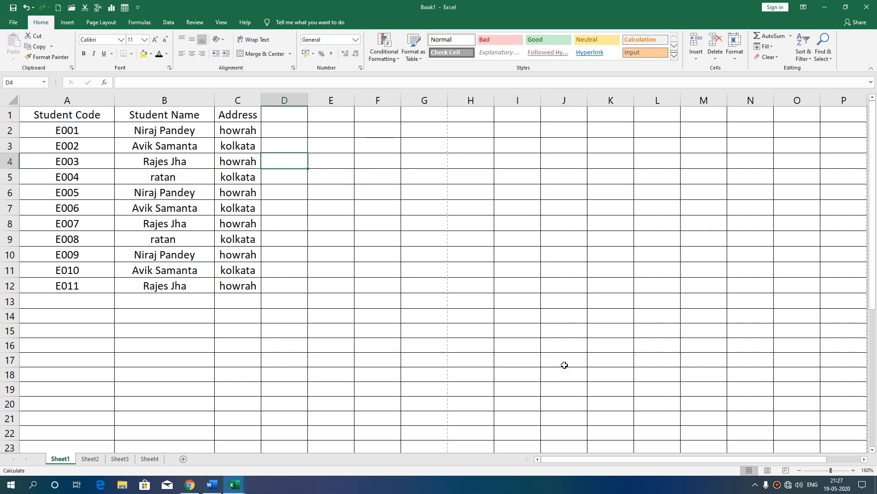
# Step: Remove Insert Table, Create Chart, Delete Cells and Cut from the Quick Access Toolbar and apply the change
pyautogui.click(137, 8)
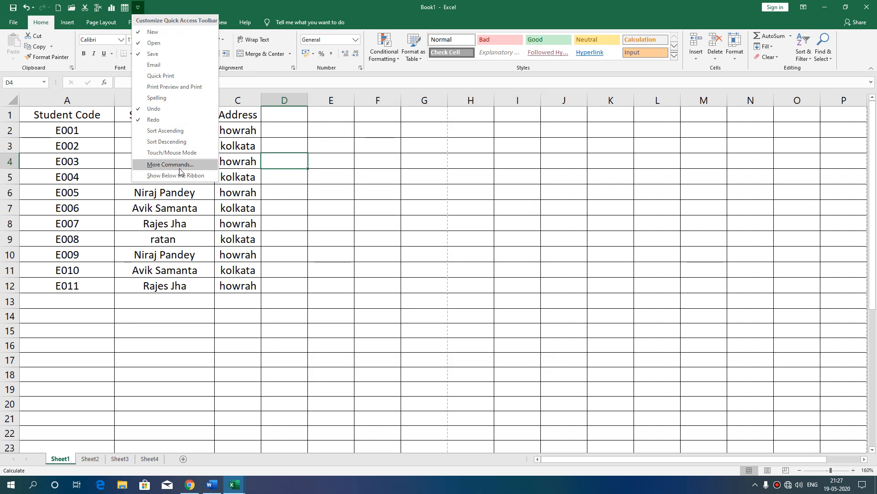
pyautogui.click(139, 8)
pyautogui.click(140, 10)
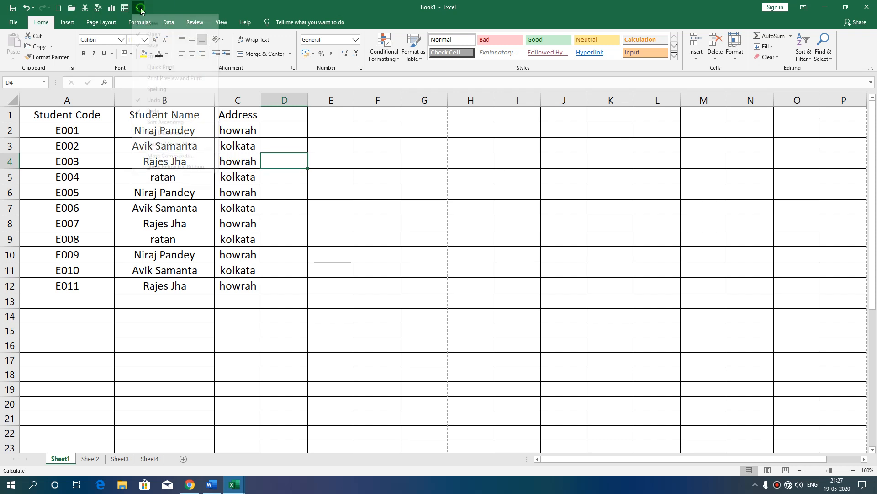
pyautogui.click(170, 165)
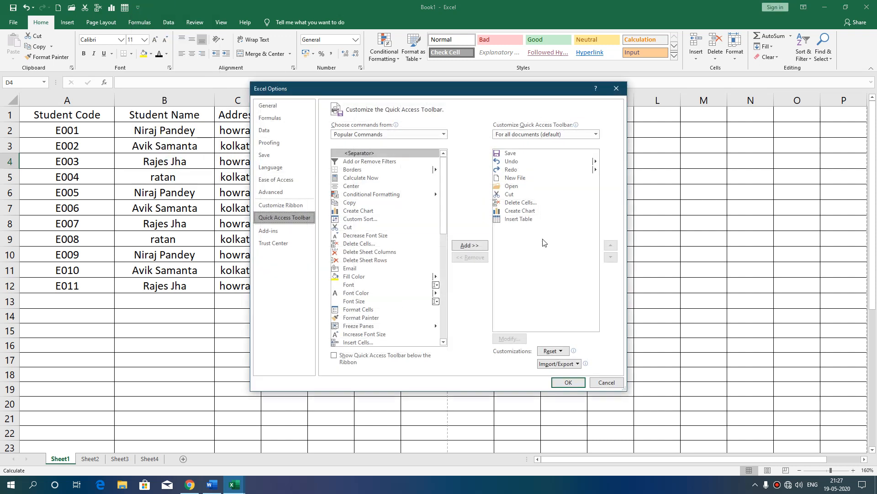
pyautogui.click(516, 221)
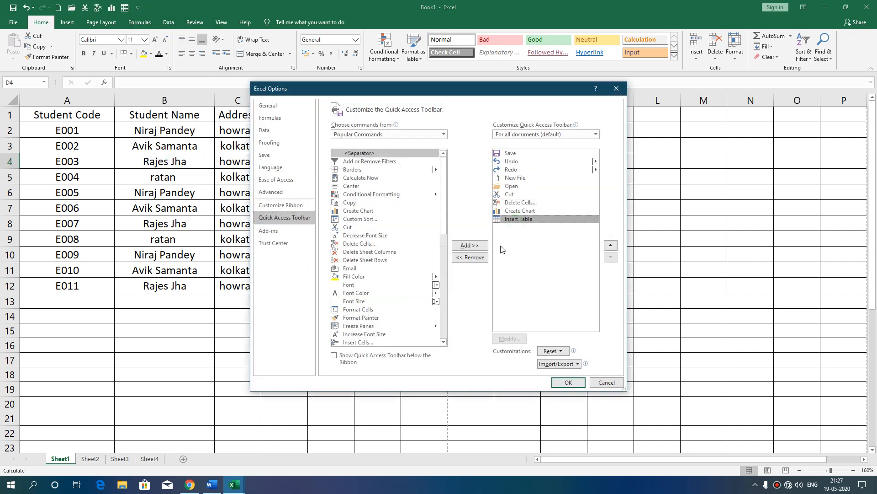
pyautogui.click(471, 257)
pyautogui.click(470, 256)
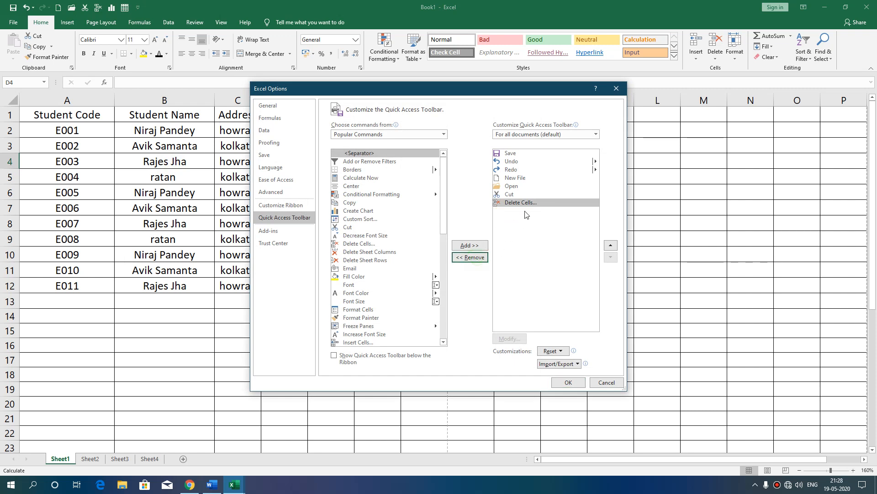
pyautogui.click(470, 257)
pyautogui.click(470, 256)
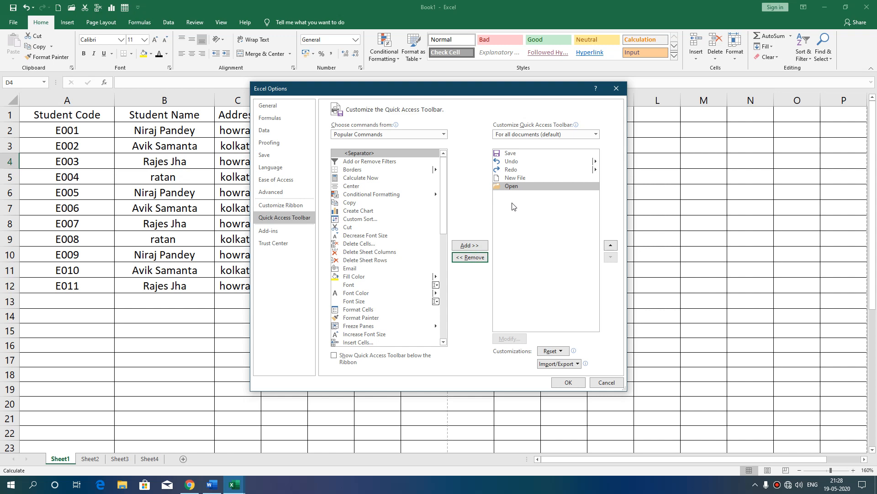
pyautogui.click(568, 383)
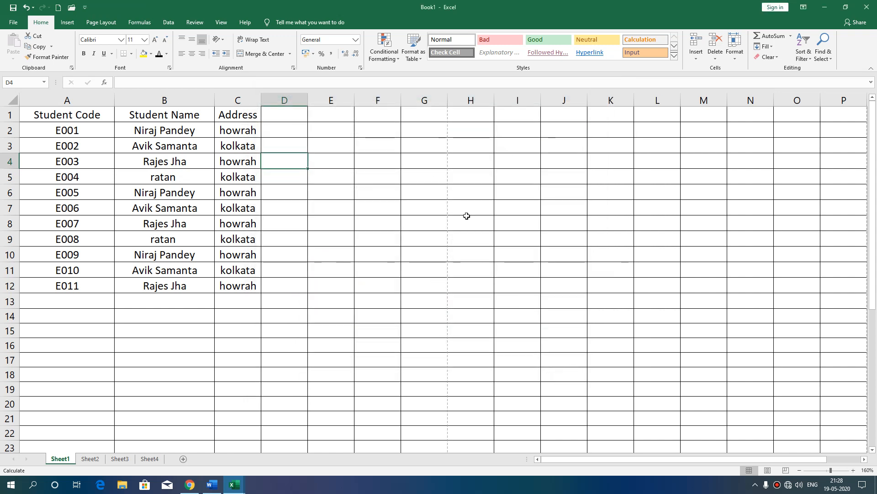
# Step: Switch to the EXCEL BASICS document in Word and highlight the topic "Customizing ribbons and QAT", then the words "Dialog Box"
pyautogui.click(85, 8)
pyautogui.click(116, 5)
pyautogui.click(212, 484)
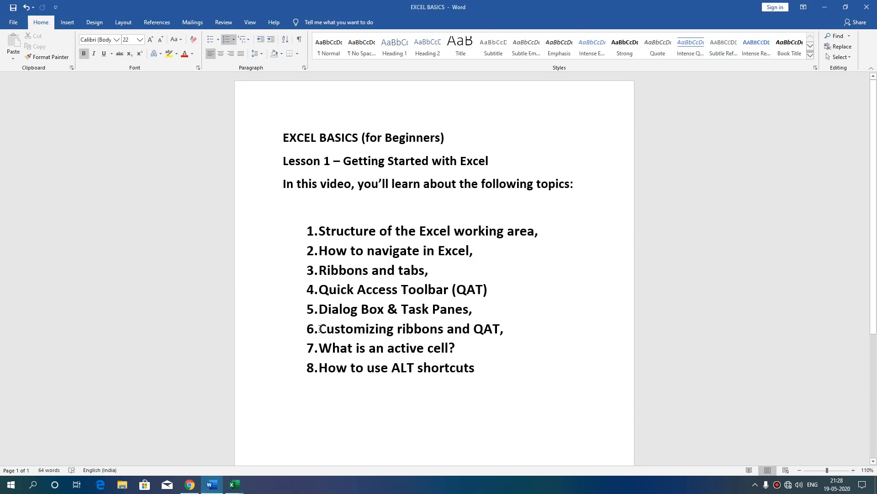
pyautogui.moveTo(320, 328); pyautogui.dragTo(510, 333)
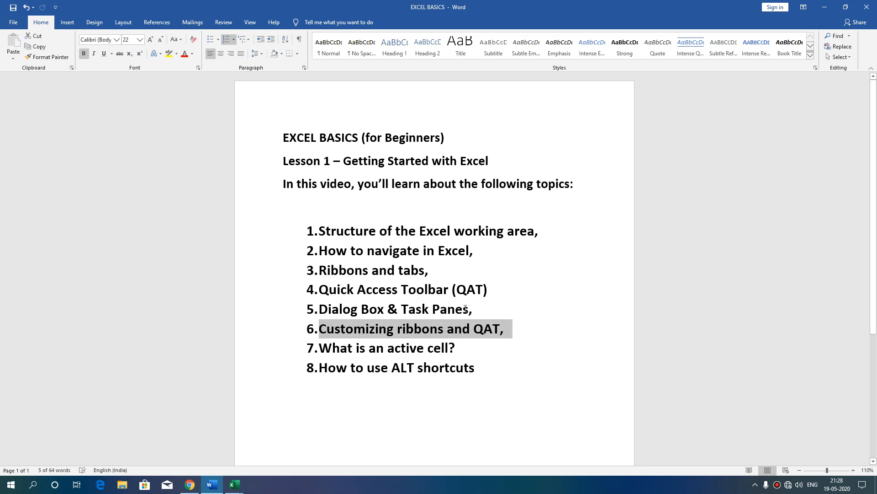
pyautogui.moveTo(319, 309); pyautogui.dragTo(387, 310)
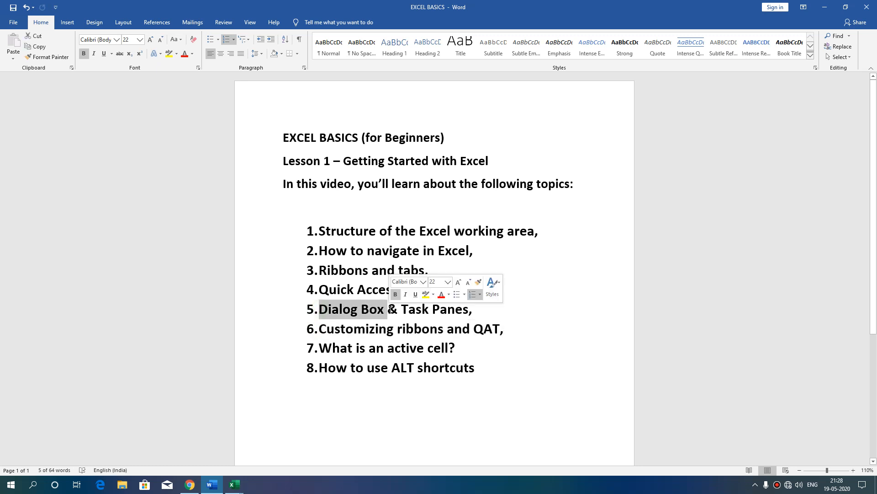
# Step: Switch to Book2 in Excel and view the font settings in the Format Cells dialog, then cancel it without changes
pyautogui.moveTo(234, 484)
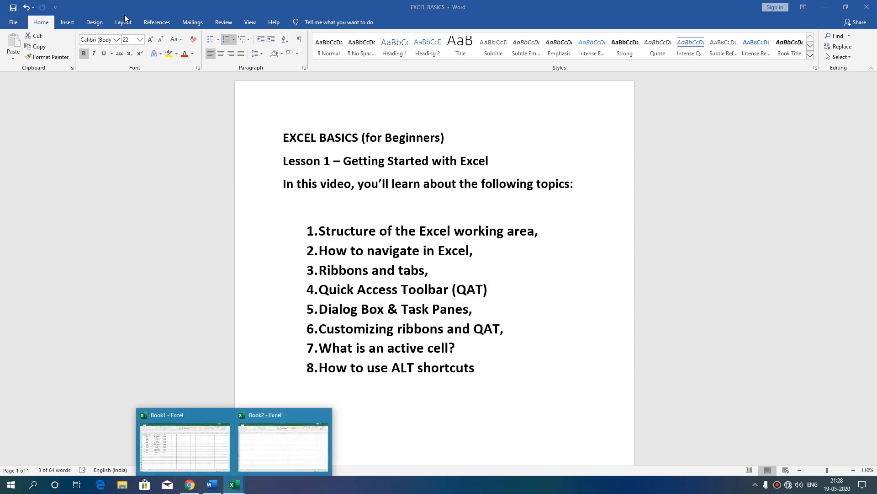
pyautogui.click(273, 446)
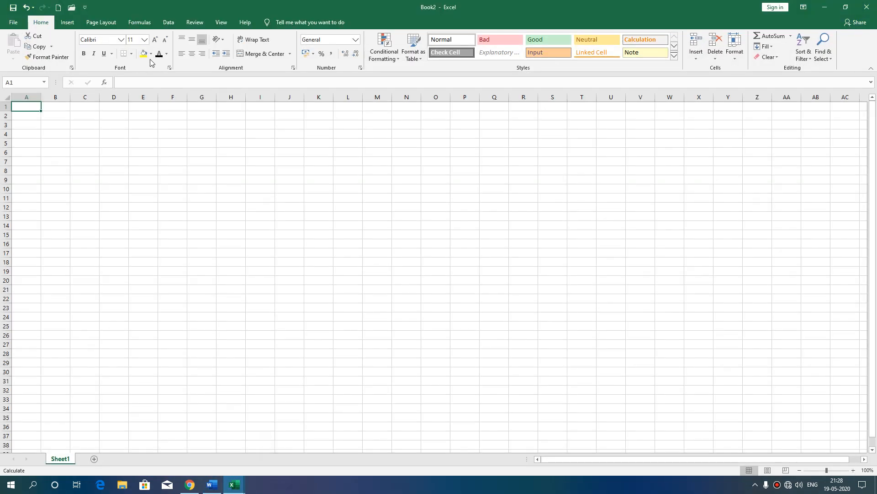
pyautogui.click(170, 69)
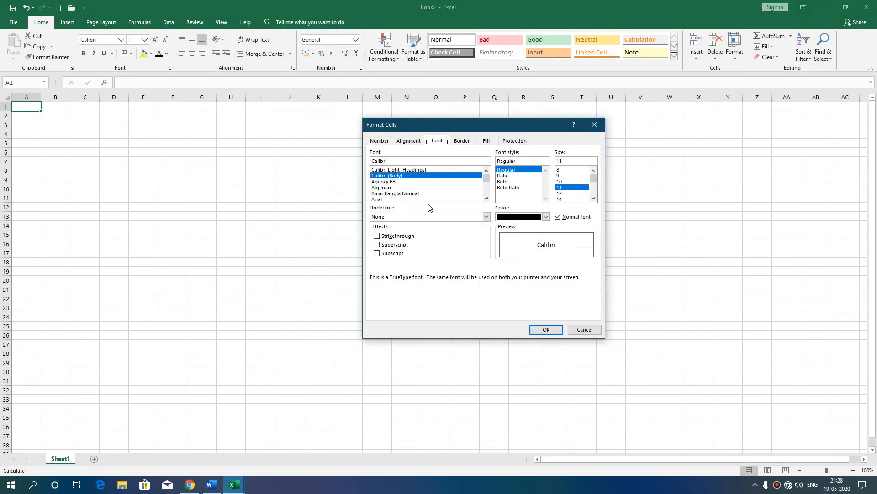
pyautogui.click(583, 330)
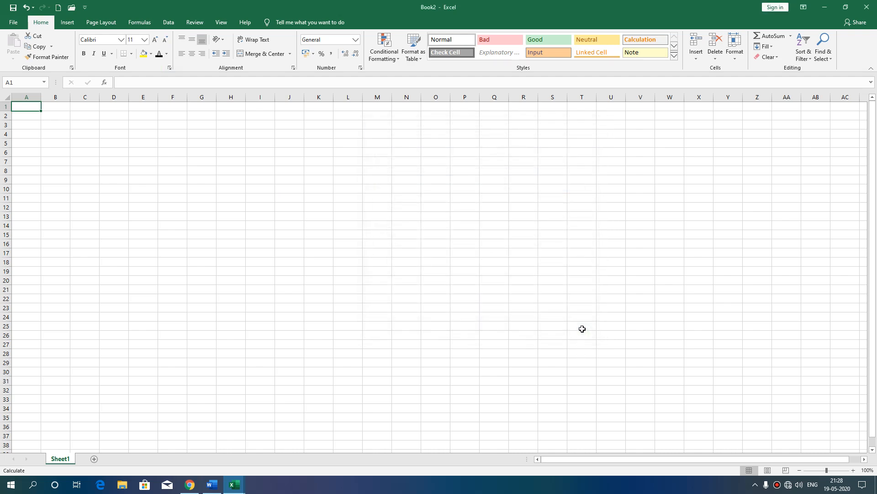
# Step: Switch to the EXCEL BASICS document in Word and highlight "Task Panes", then the topic "What is an active cell?"
pyautogui.click(212, 485)
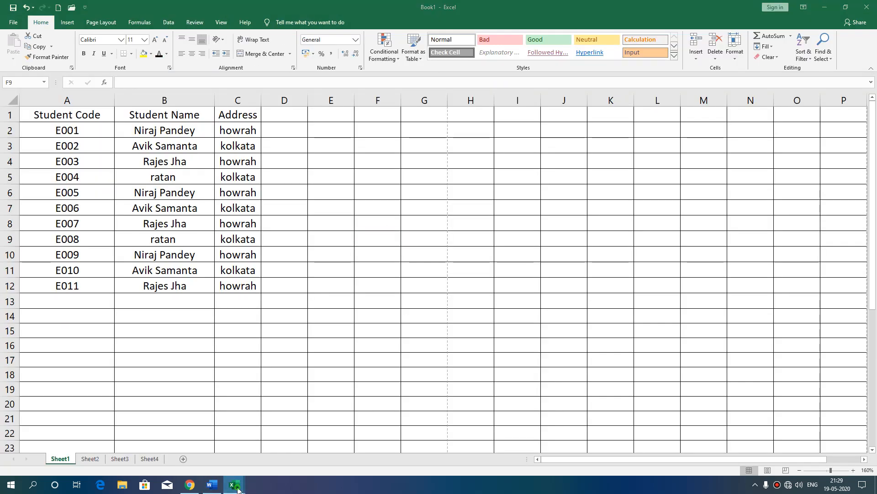
pyautogui.moveTo(234, 484)
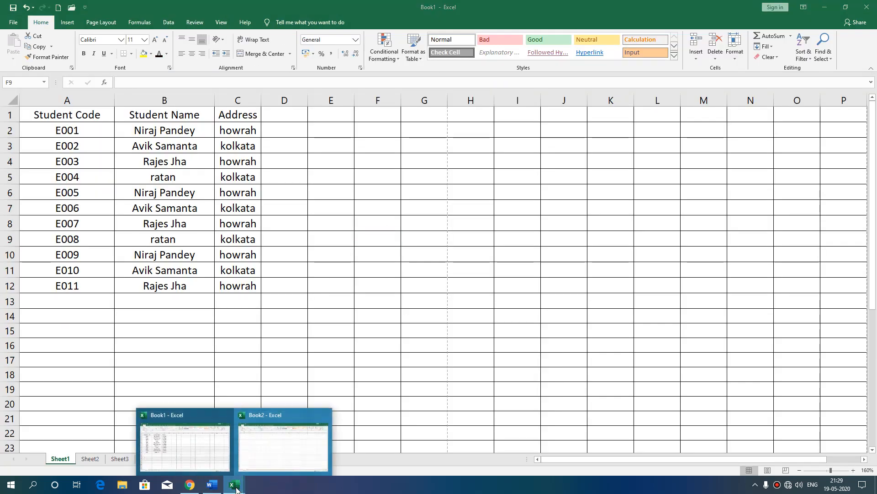
pyautogui.click(197, 461)
pyautogui.click(213, 484)
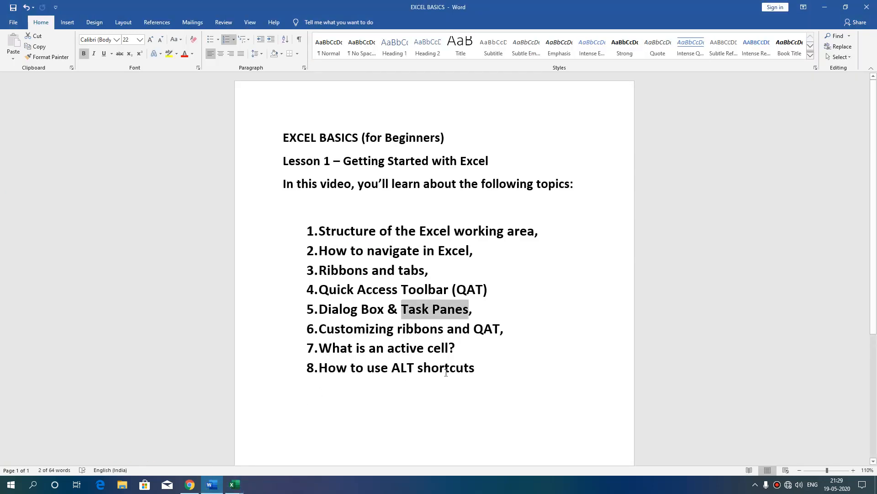
pyautogui.click(524, 363)
pyautogui.moveTo(321, 350); pyautogui.dragTo(538, 334)
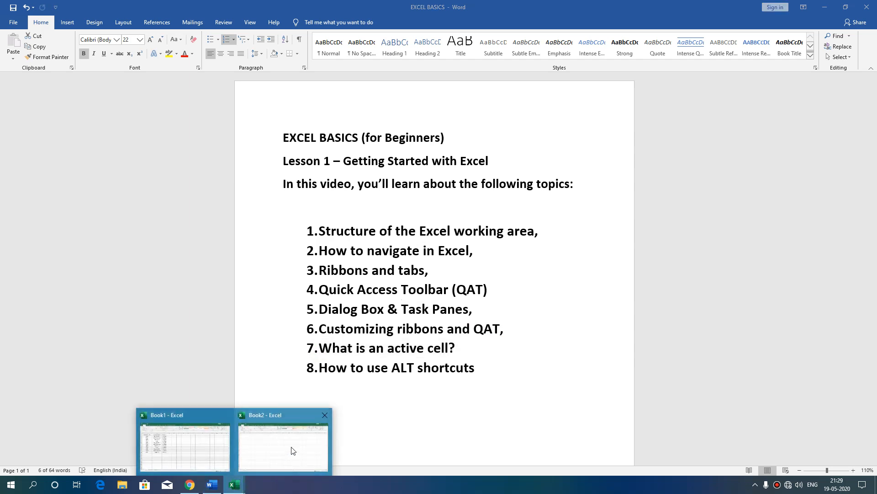
# Step: Switch to Book1 in Excel, select range E7:I16, enter "gfhh" in its active cell and erase the text
pyautogui.click(262, 450)
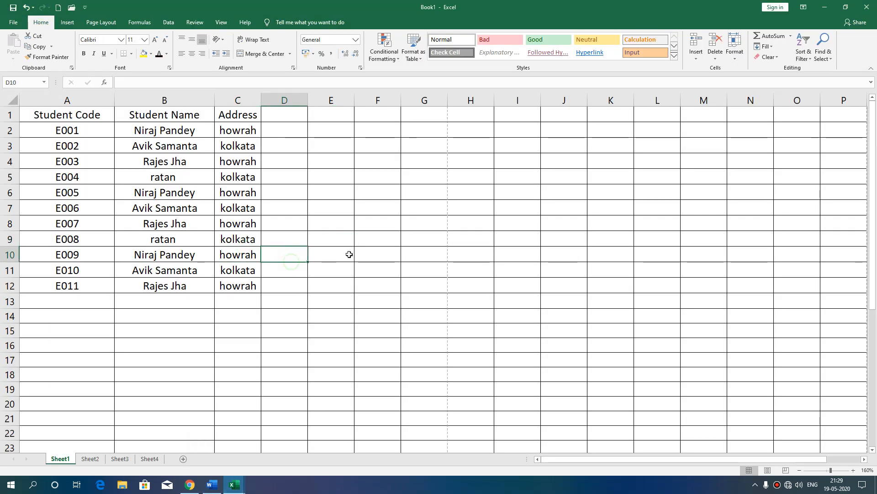
pyautogui.moveTo(331, 208); pyautogui.dragTo(517, 346)
pyautogui.write('gfhh')
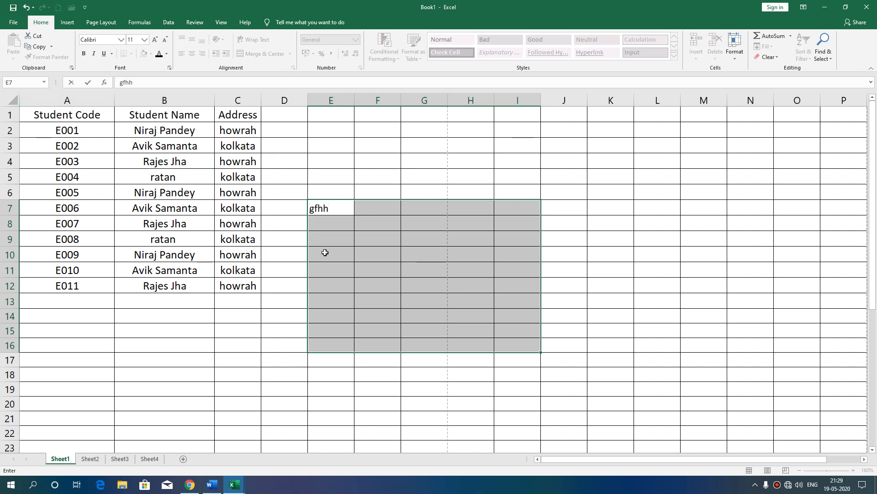
pyautogui.press('BackSpace')
pyautogui.press('BackSpace')
pyautogui.press('BackSpace')
pyautogui.press('BackSpace')
# Step: Enter "yy" in cell E6 alone and erase it to demonstrate a single active cell
pyautogui.click(347, 190)
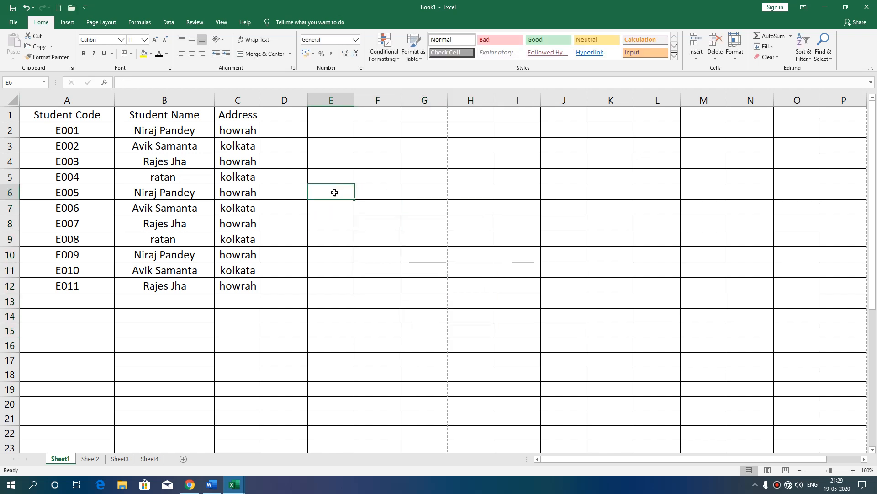
pyautogui.write('yy')
pyautogui.press('BackSpace')
pyautogui.press('BackSpace')
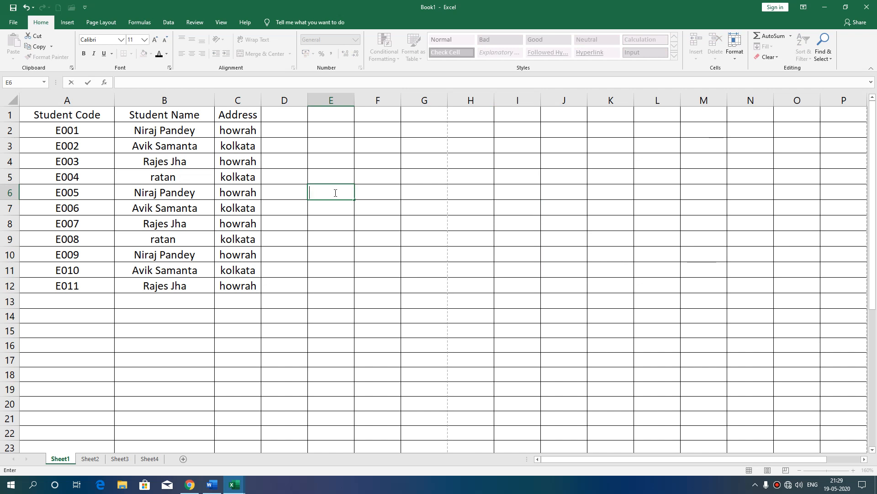
pyautogui.click(348, 245)
# Step: Select range E6:I16, enter "jy" in cell E6, then delete that entry
pyautogui.moveTo(323, 190); pyautogui.dragTo(518, 346)
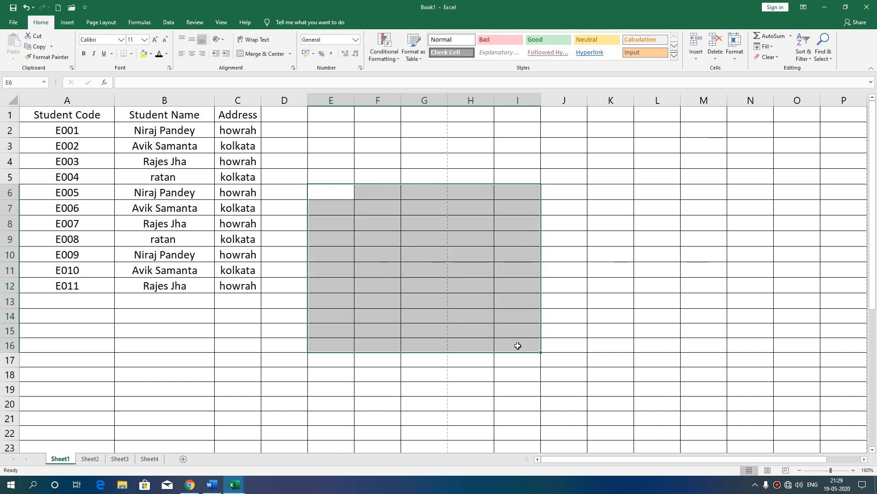
pyautogui.click(334, 197)
pyautogui.write('jy')
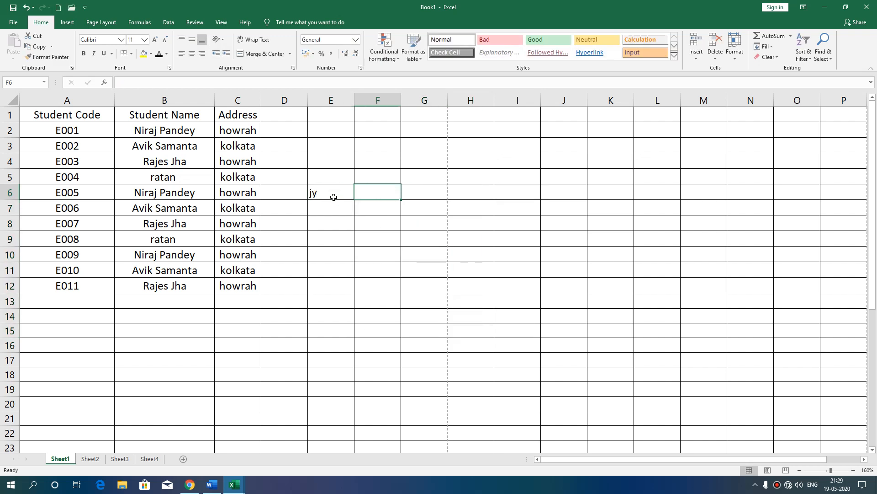
pyautogui.click(334, 197)
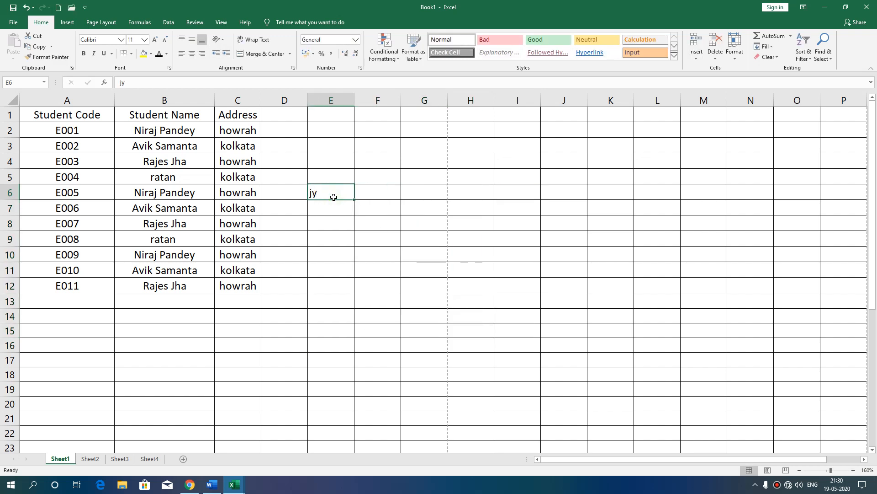
pyautogui.press('Delete')
# Step: Check the topic list in the EXCEL BASICS document in Word, then switch back to Book1 in Excel
pyautogui.click(212, 485)
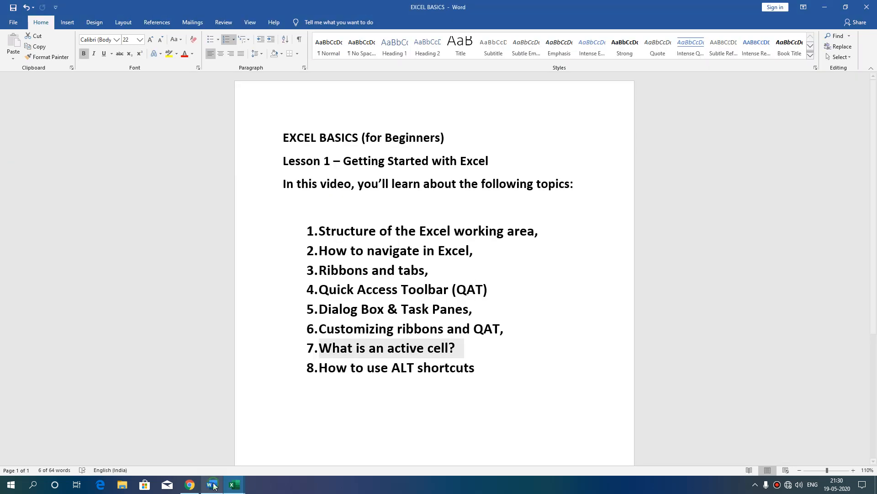
pyautogui.click(365, 398)
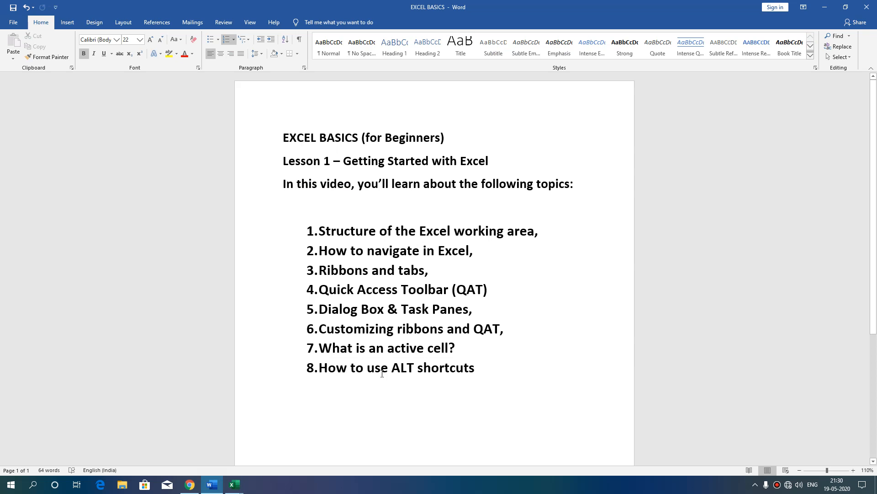
pyautogui.moveTo(234, 485)
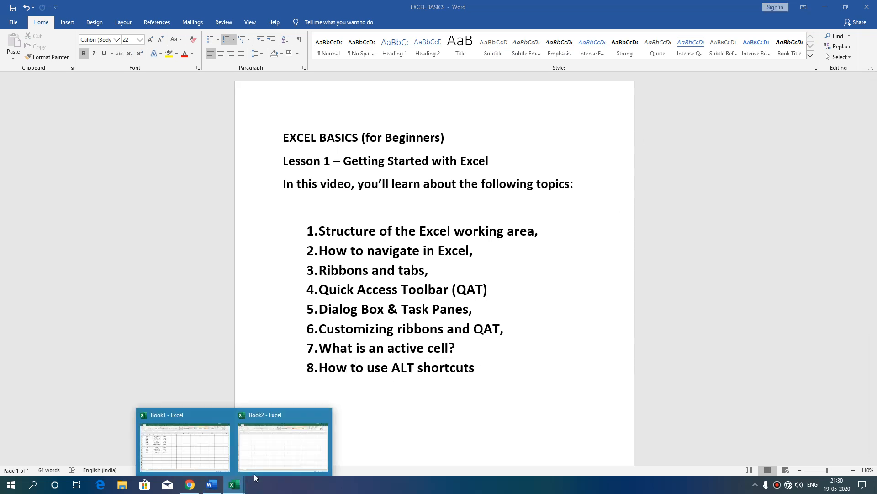
pyautogui.click(254, 471)
pyautogui.click(314, 414)
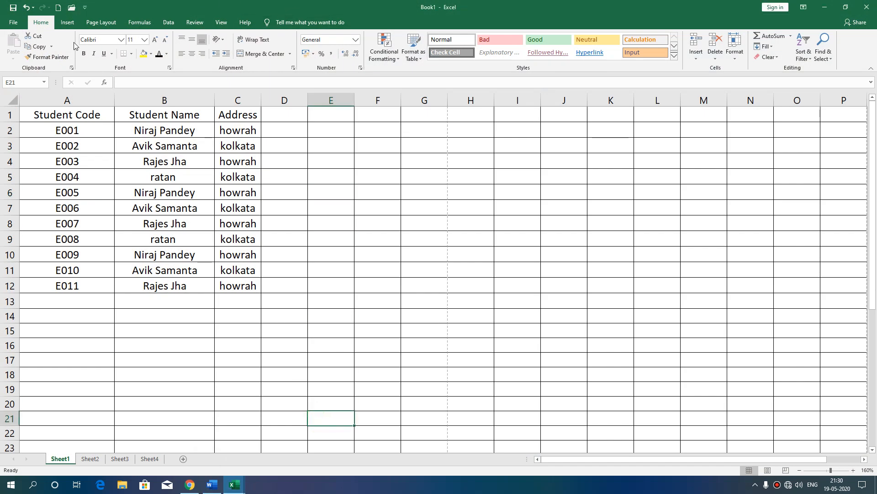
# Step: View the Insert and Home ribbon commands, then display the ALT shortcut key tips for the Home commands and dismiss them
pyautogui.click(67, 22)
pyautogui.click(94, 23)
pyautogui.click(67, 22)
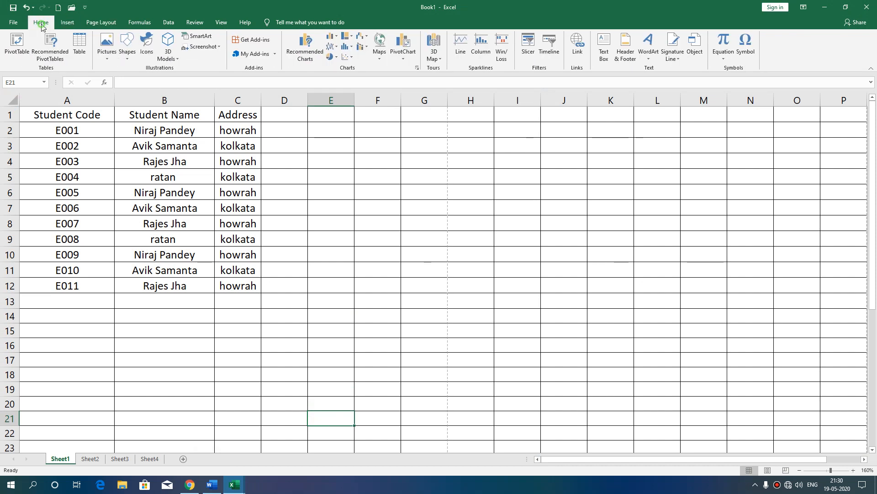
pyautogui.click(40, 22)
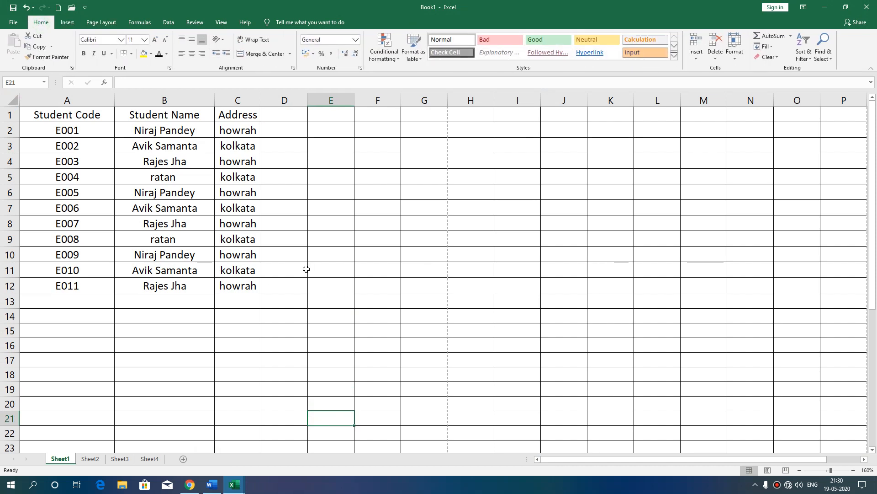
pyautogui.press('alt')
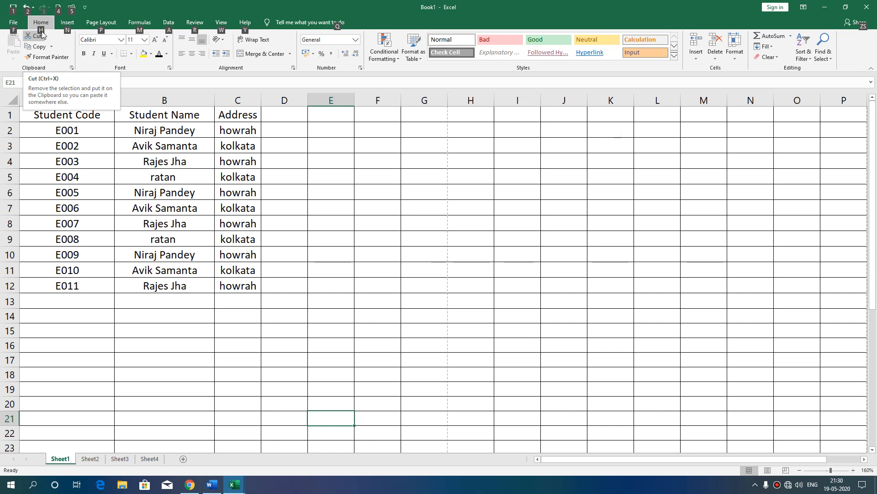
pyautogui.press('h')
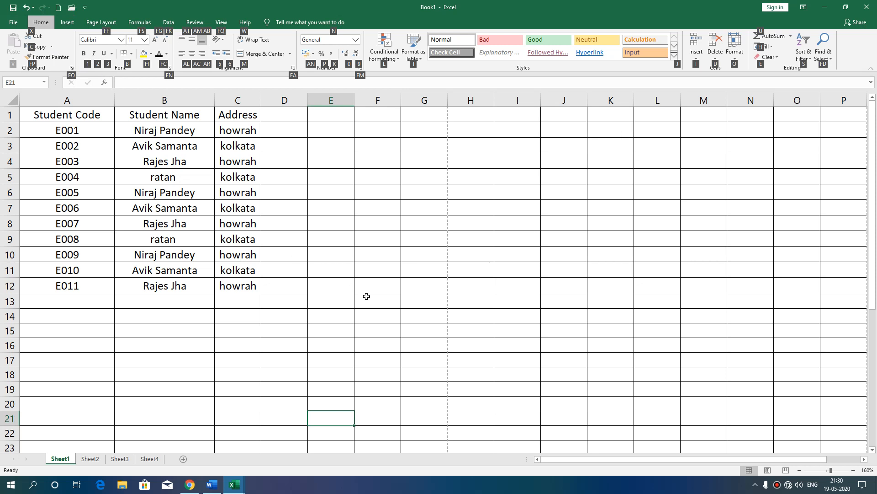
pyautogui.press('Escape')
# Step: Make the whole student table A1:C12 bold and italic through the ribbon's ALT key tips, and leave the table selected
pyautogui.moveTo(67, 119); pyautogui.dragTo(225, 291)
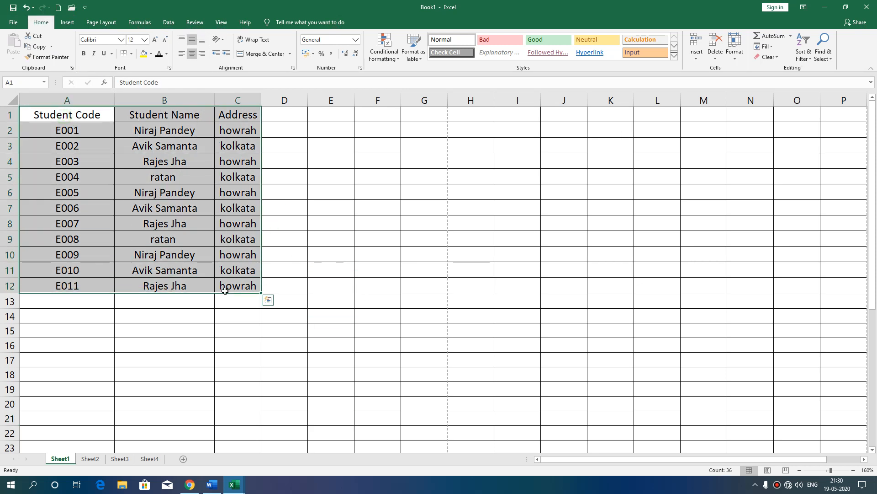
pyautogui.press('alt')
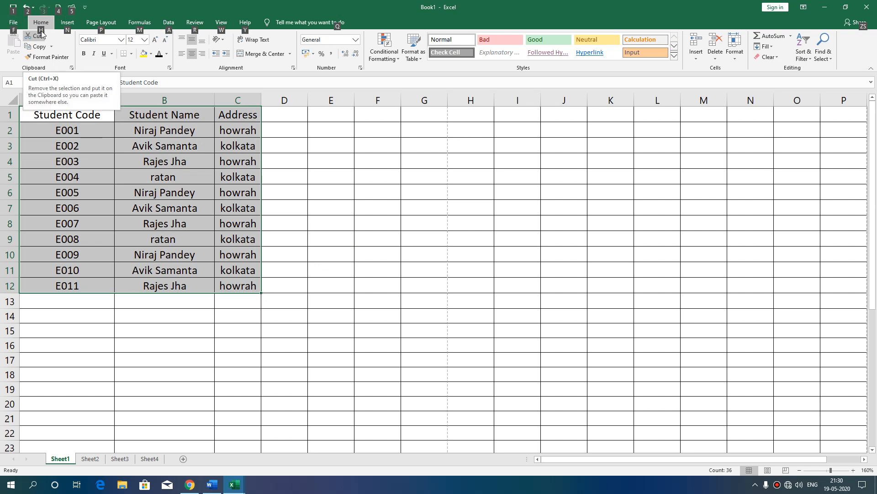
pyautogui.press('h')
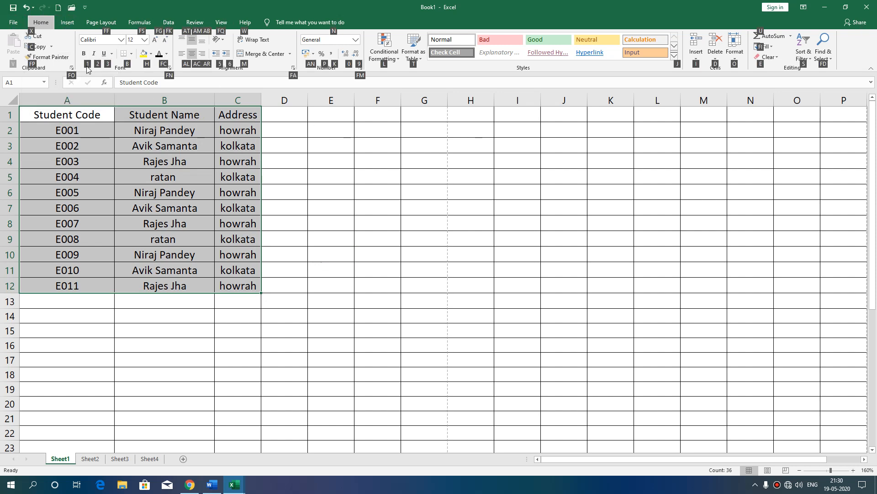
pyautogui.press('1')
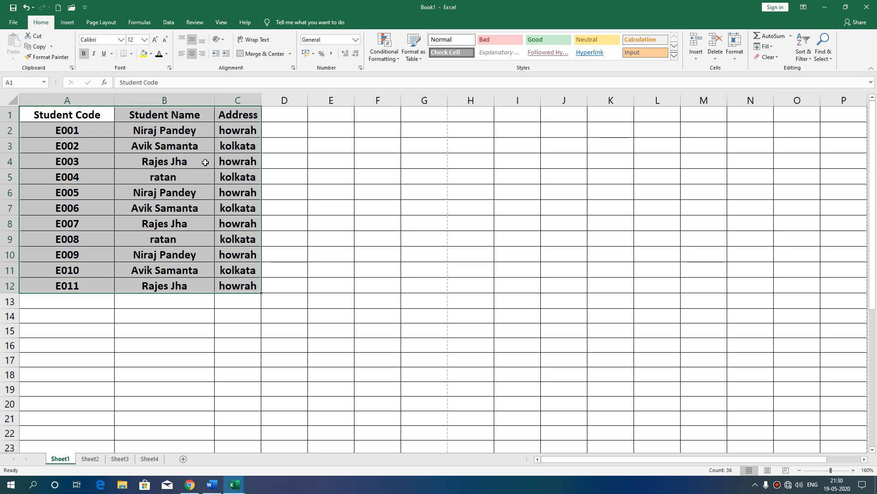
pyautogui.press('alt')
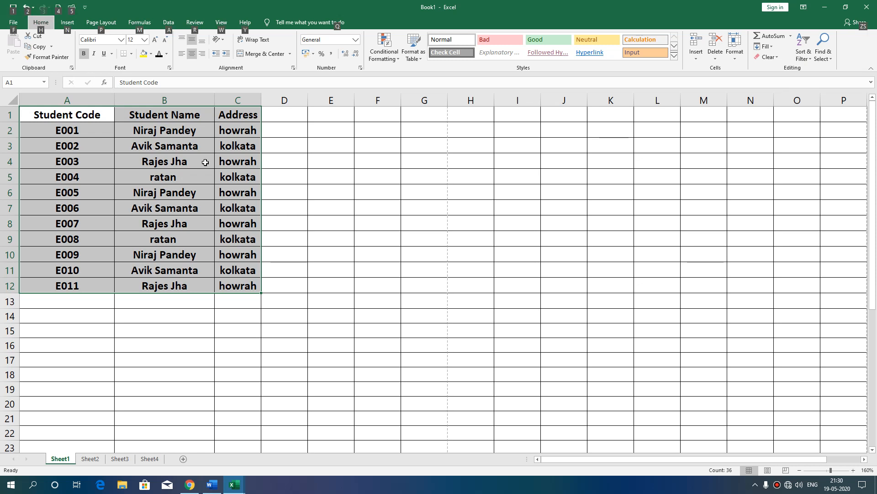
pyautogui.press('h')
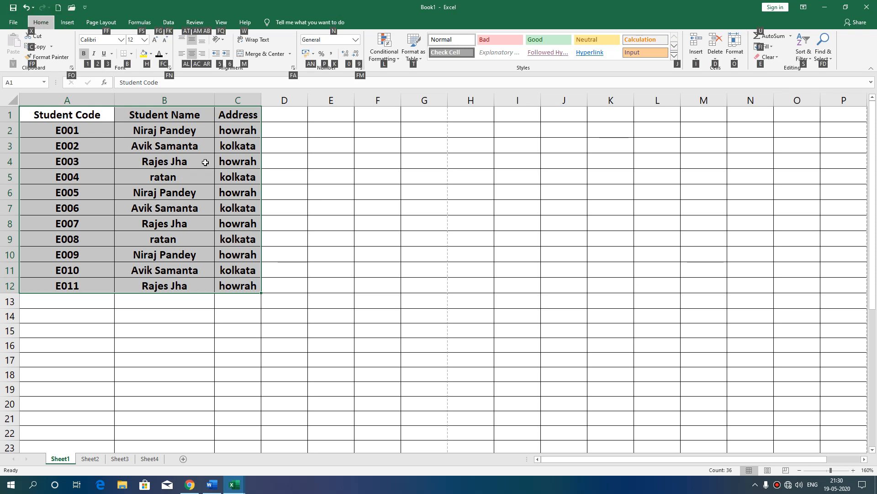
pyautogui.press('2')
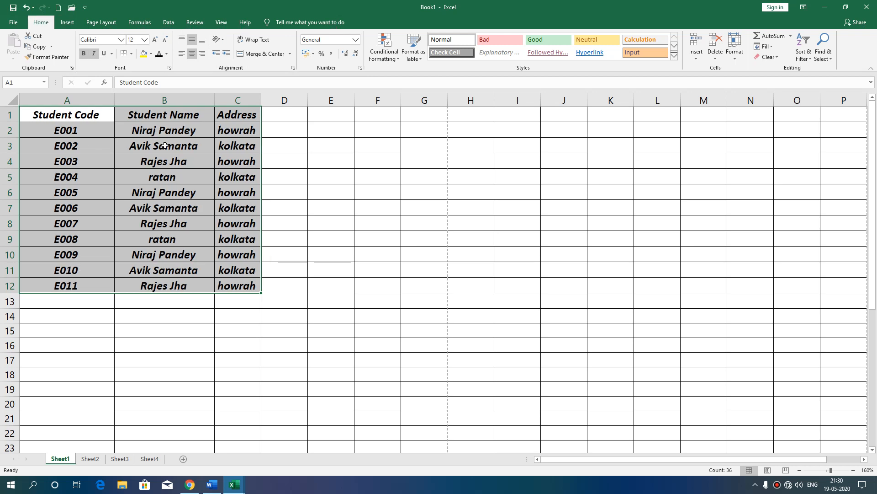
pyautogui.click(132, 184)
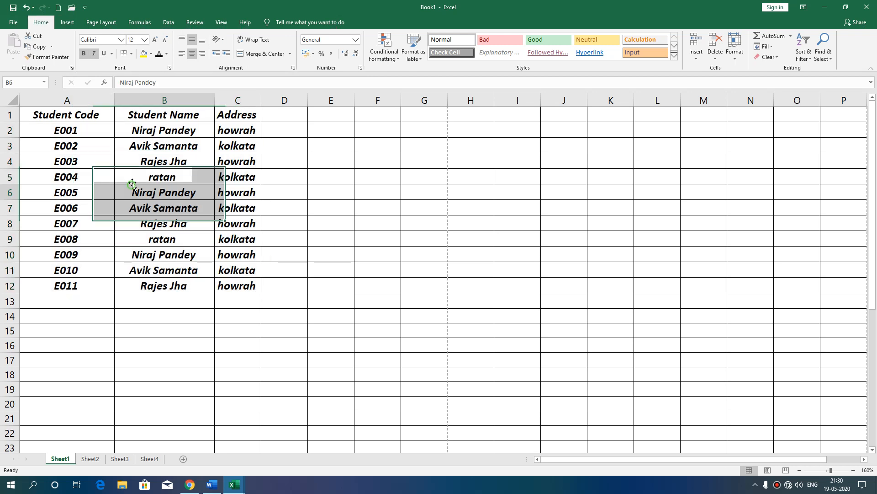
pyautogui.moveTo(71, 114); pyautogui.dragTo(291, 281)
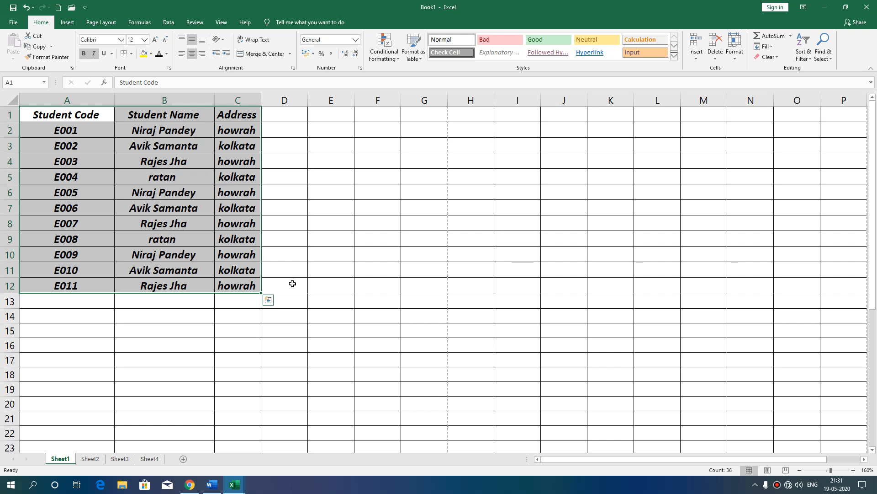
# Step: Switch to the EXCEL BASICS document in Word and highlight the eight topics, the Lesson 1 heading, then the whole text
pyautogui.click(212, 484)
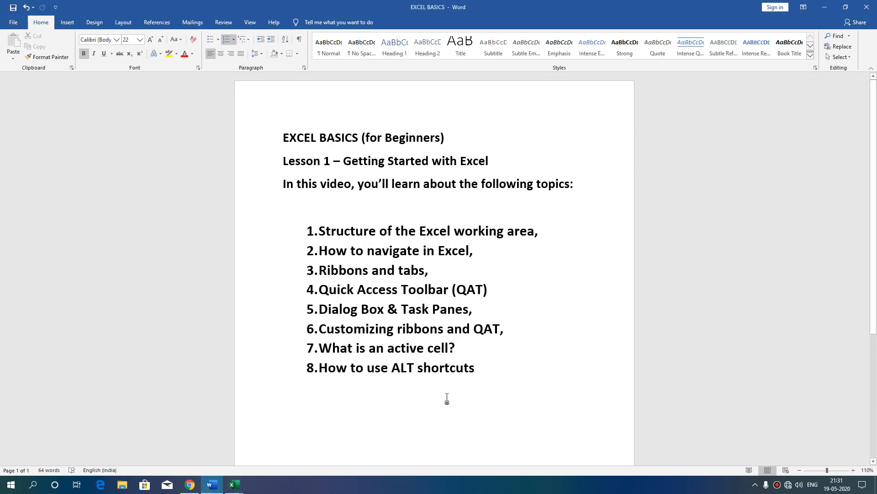
pyautogui.moveTo(382, 4)
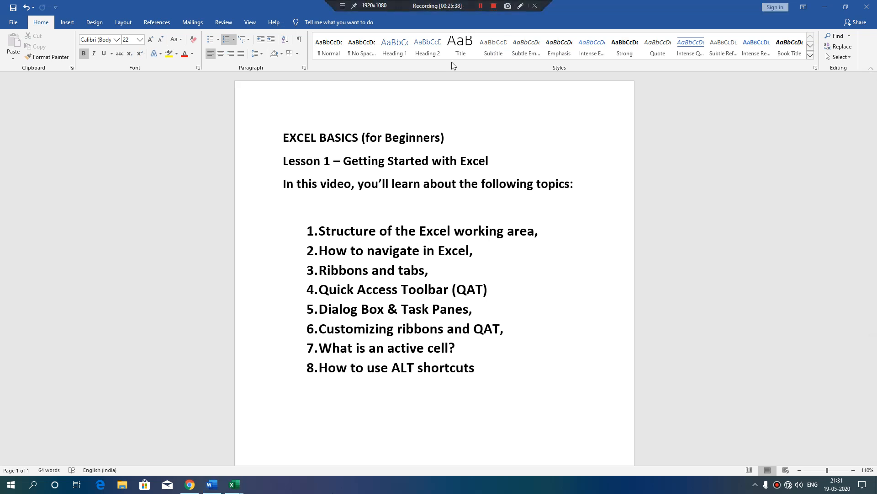
pyautogui.moveTo(488, 368); pyautogui.dragTo(319, 231)
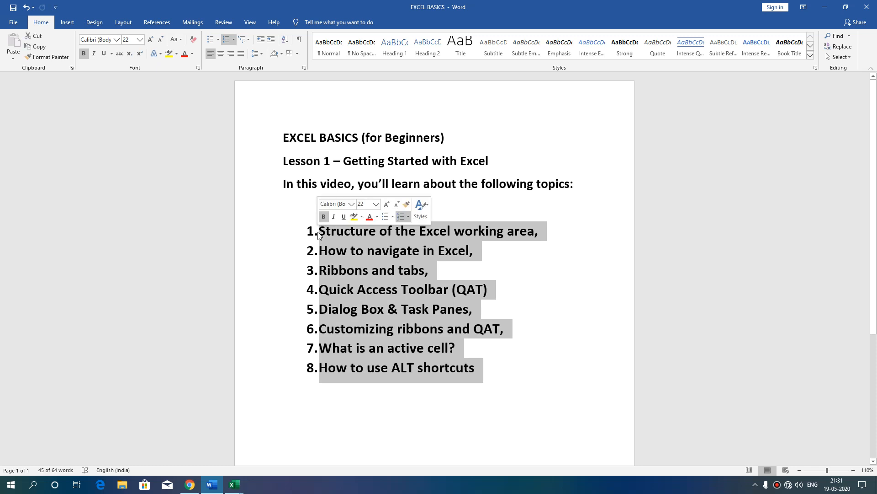
pyautogui.click(494, 375)
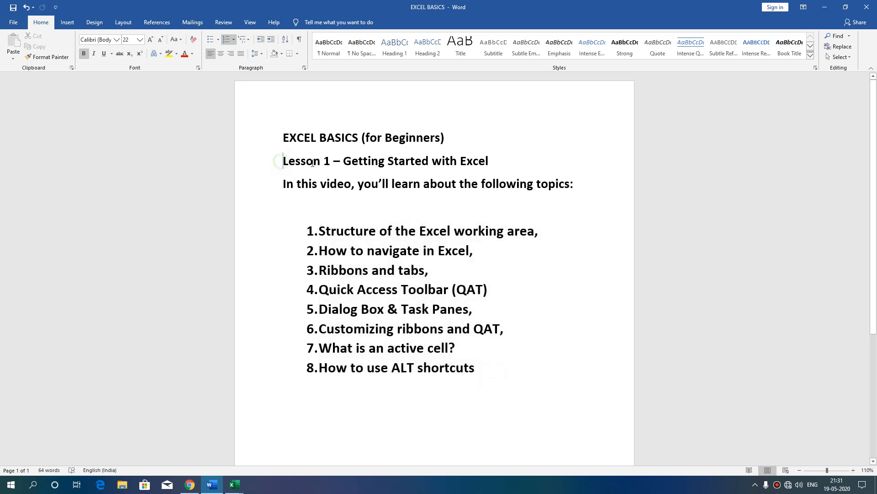
pyautogui.moveTo(283, 161); pyautogui.dragTo(487, 166)
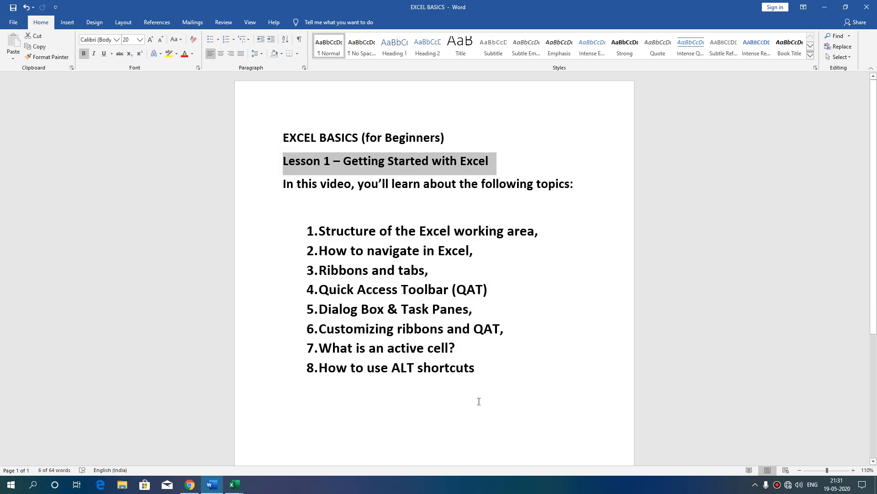
pyautogui.moveTo(487, 368); pyautogui.dragTo(284, 137)
pyautogui.click(558, 380)
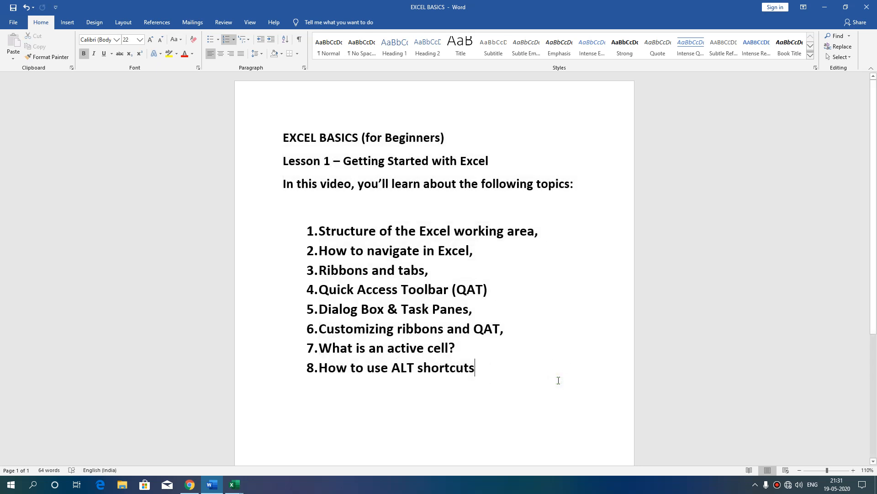
# Step: Switch from the Word document back to Excel
pyautogui.click(234, 484)
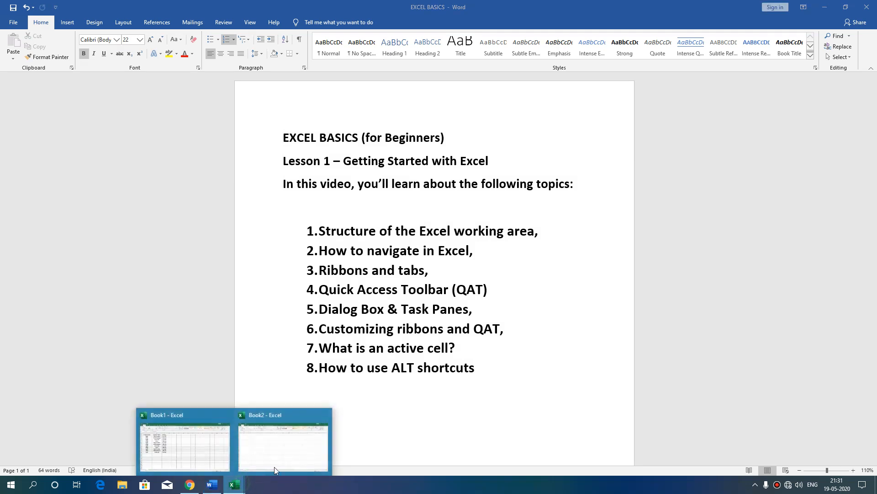